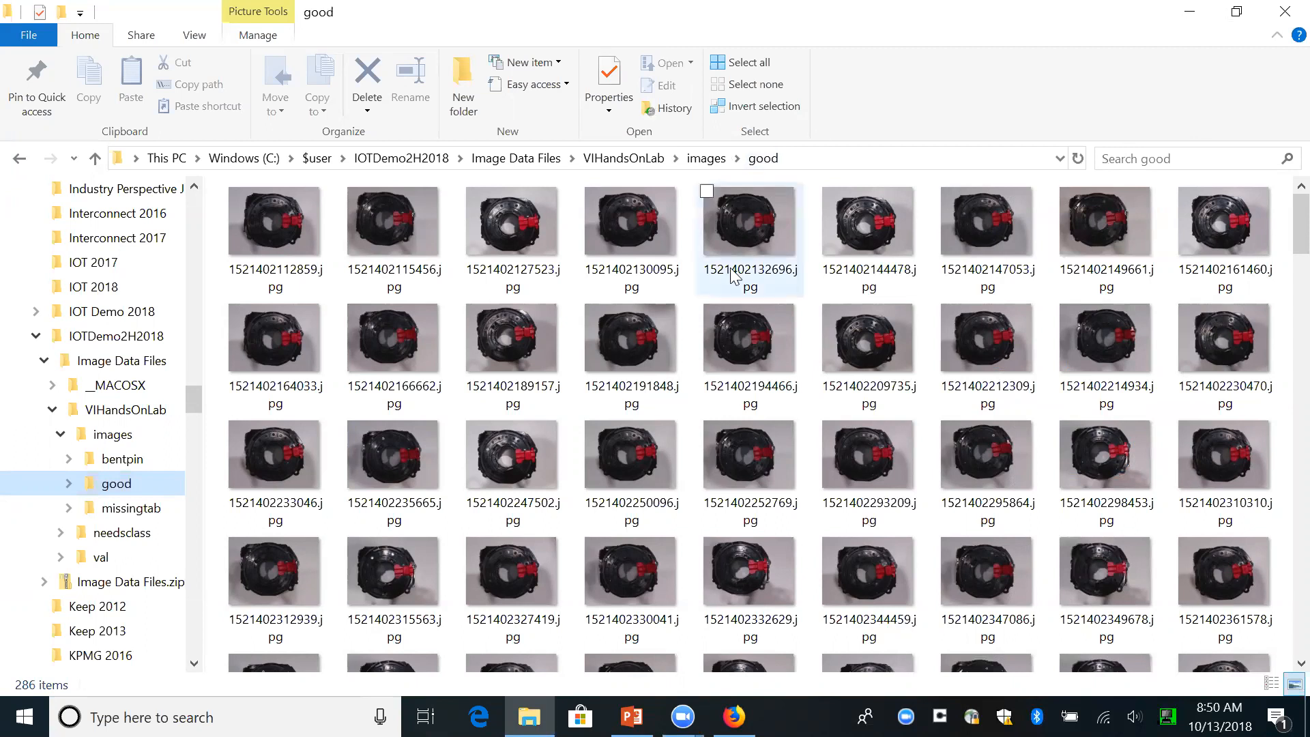
# - Inspect image 1521402191848.jpg from the good folder enlarged, bringing the row of pins into view, and close it
pyautogui.doubleClick(647, 336)
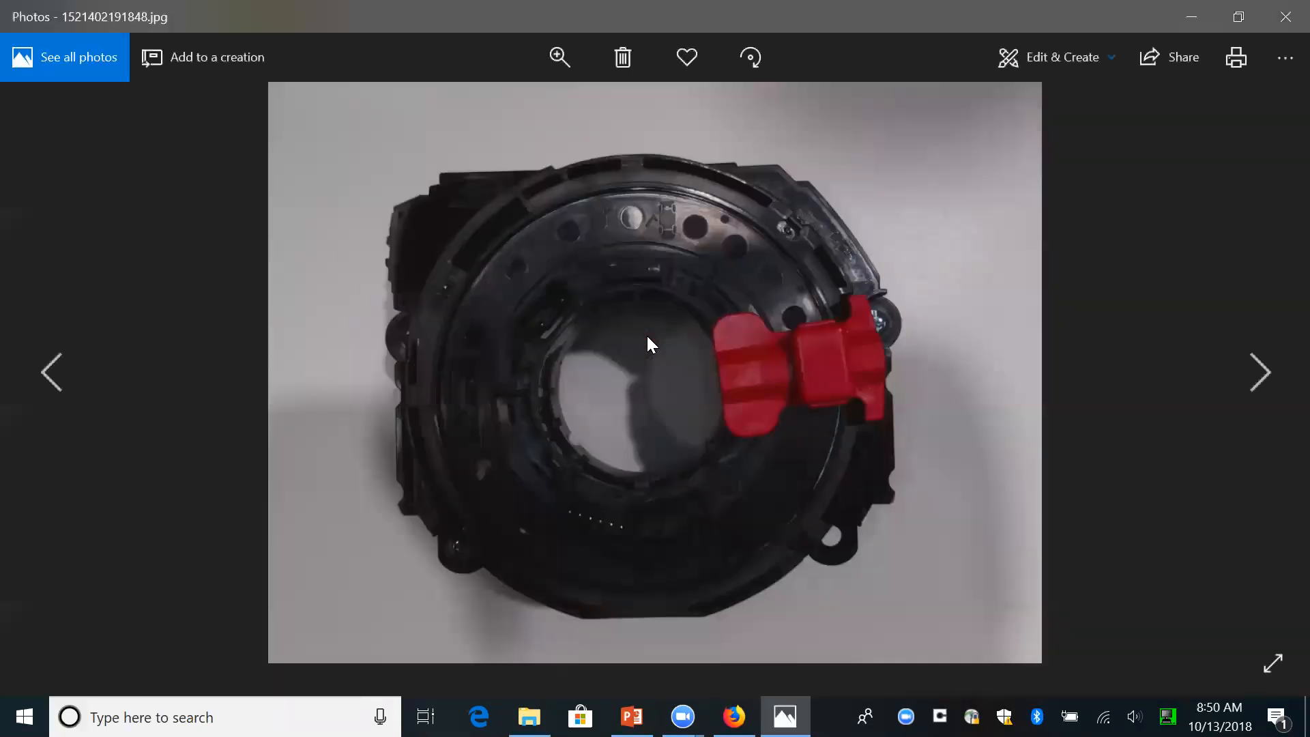
pyautogui.click(557, 58)
pyautogui.moveTo(475, 108); pyautogui.dragTo(542, 108)
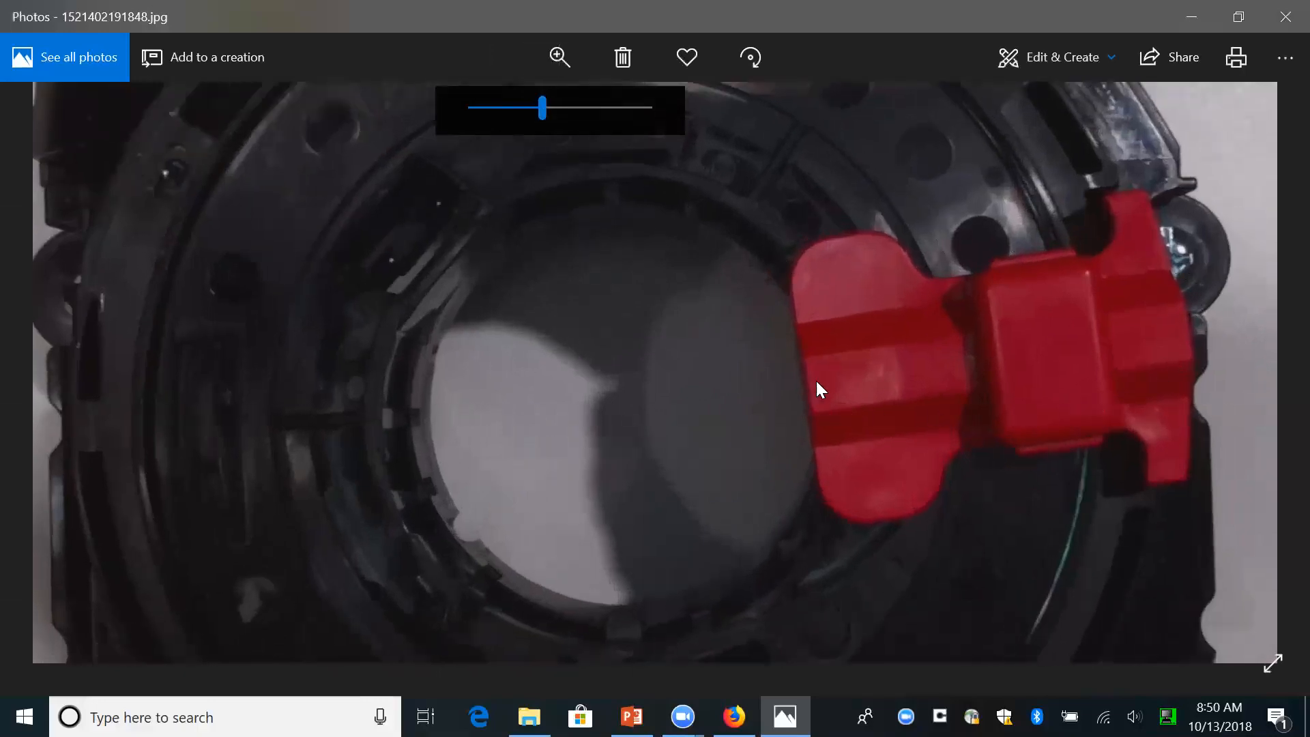
pyautogui.moveTo(760, 439); pyautogui.dragTo(806, 131)
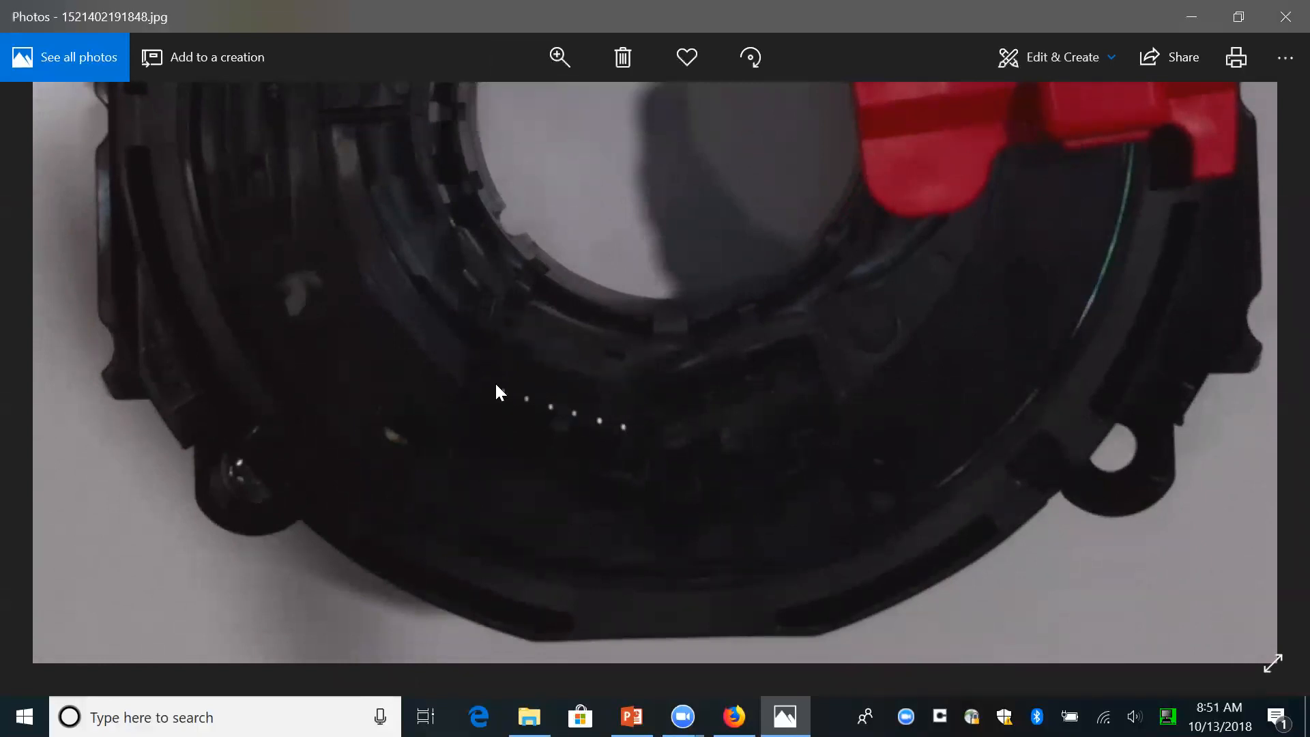
pyautogui.click(1283, 19)
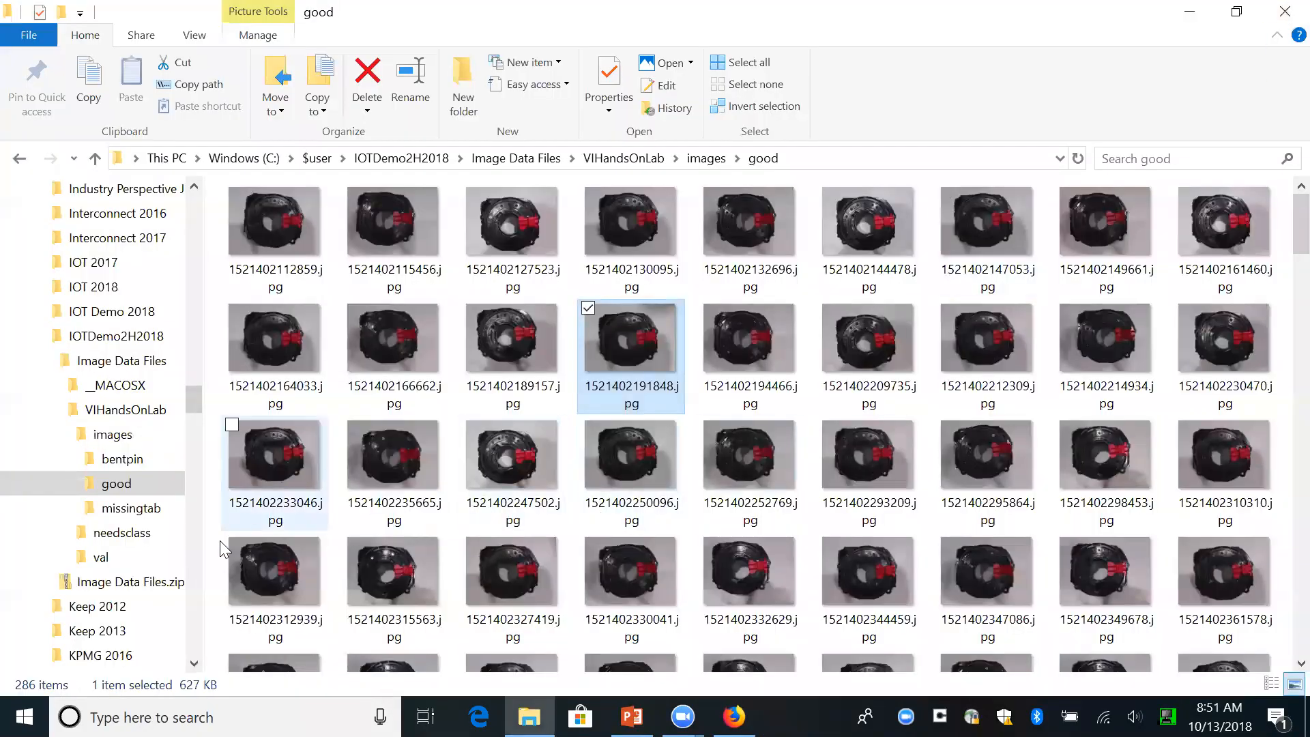
# - Inspect image 1521402324807.jpg from the missingtab folder enlarged around the missing red tab, and close it
pyautogui.click(131, 516)
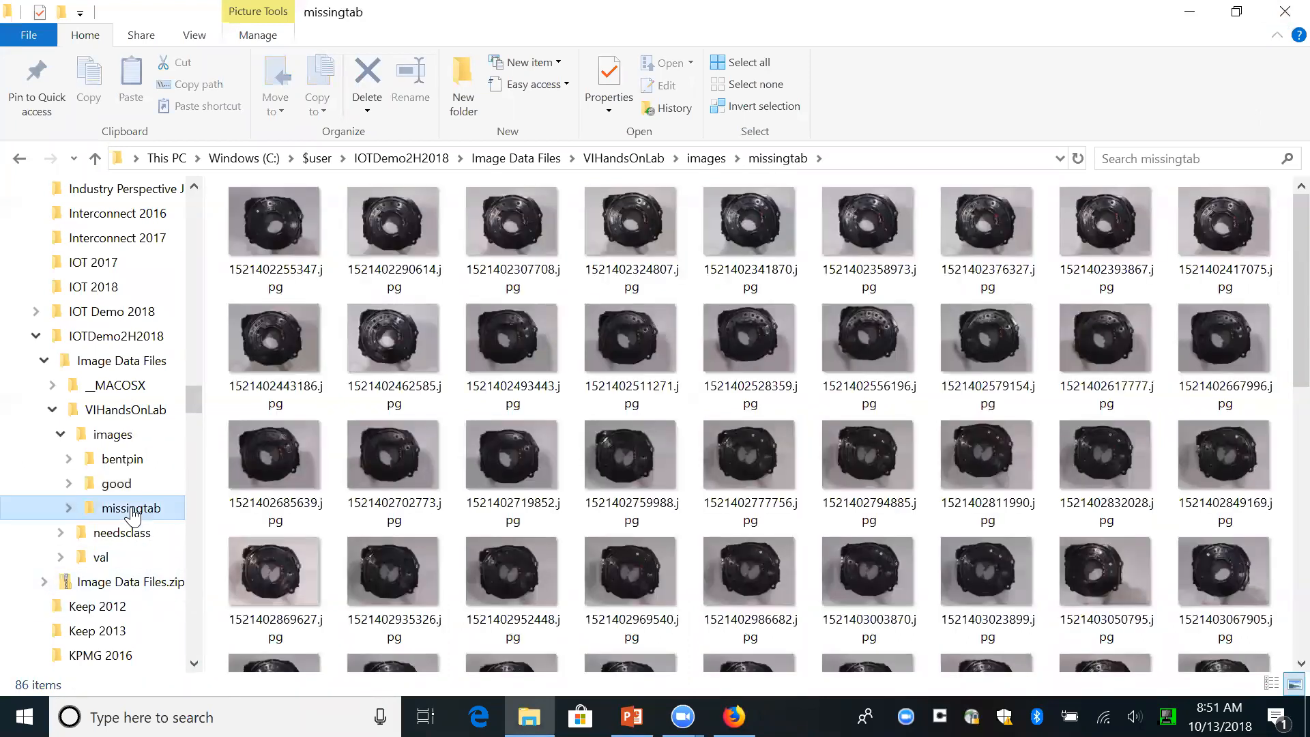
pyautogui.doubleClick(644, 236)
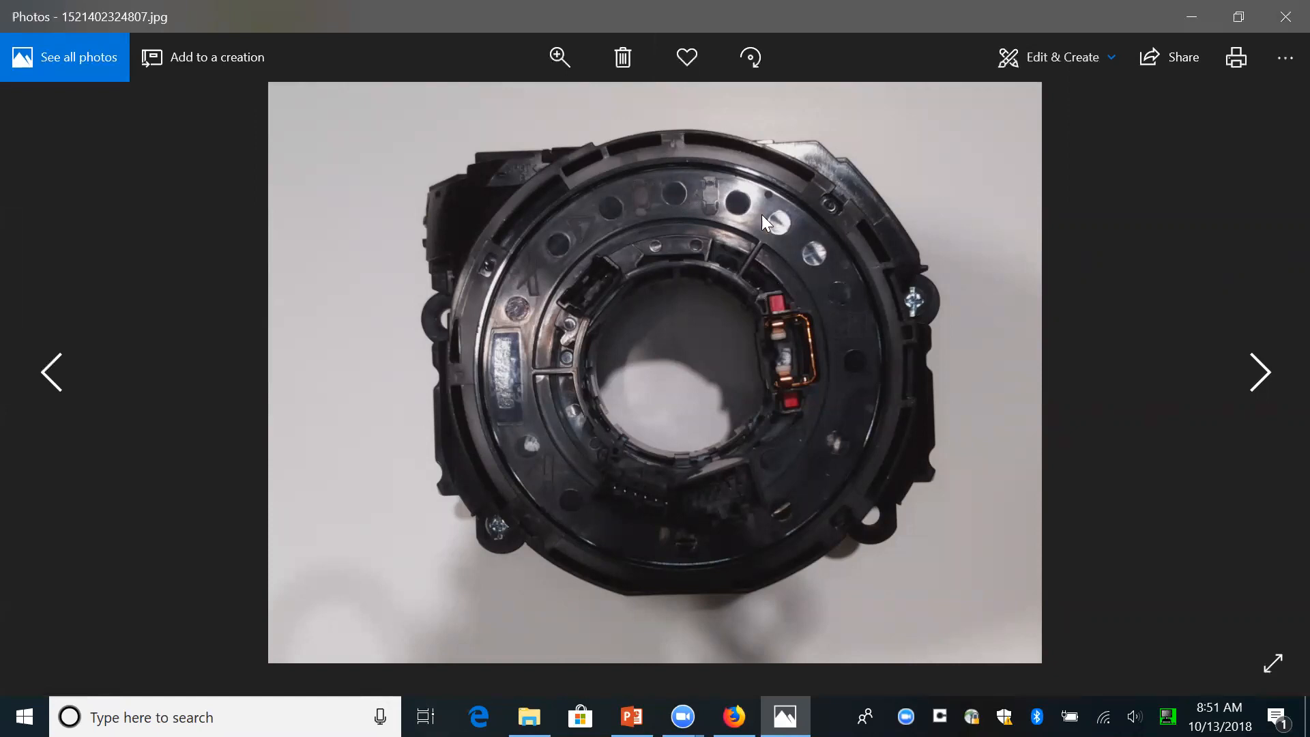
pyautogui.click(558, 53)
pyautogui.moveTo(472, 108); pyautogui.dragTo(532, 108)
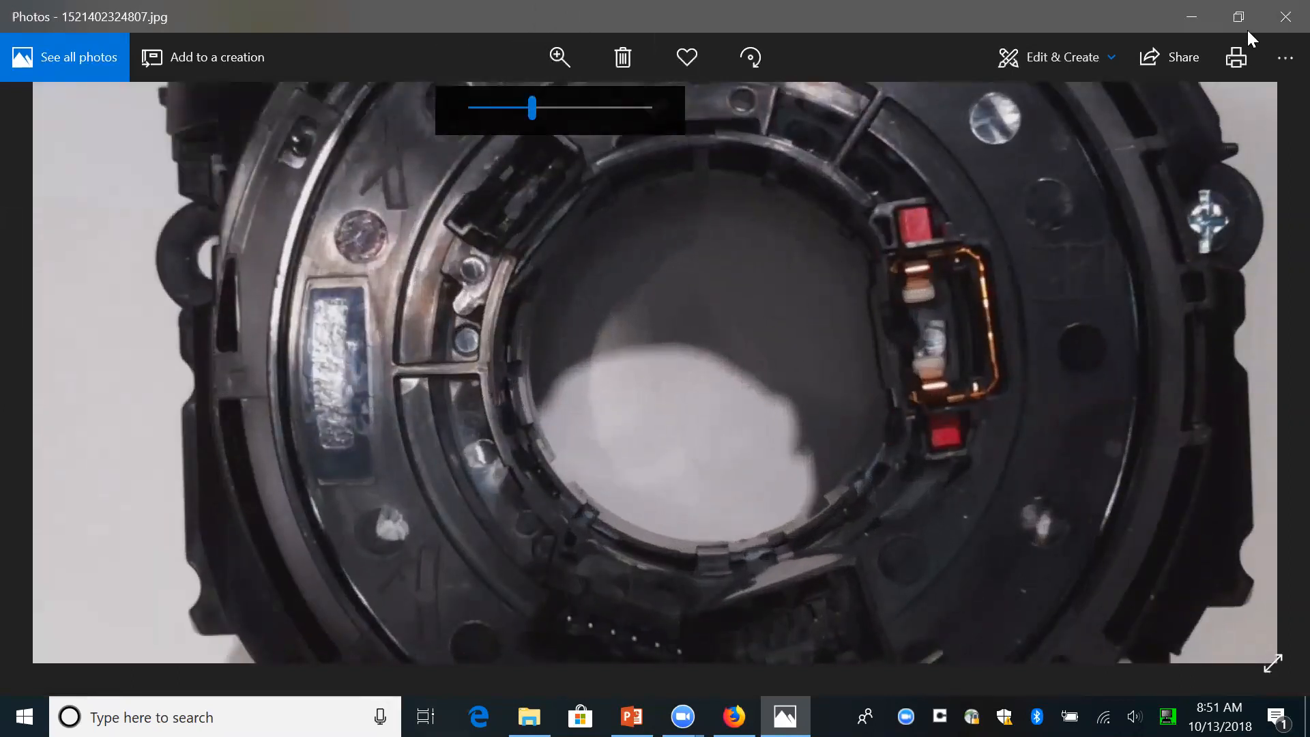
pyautogui.click(1280, 18)
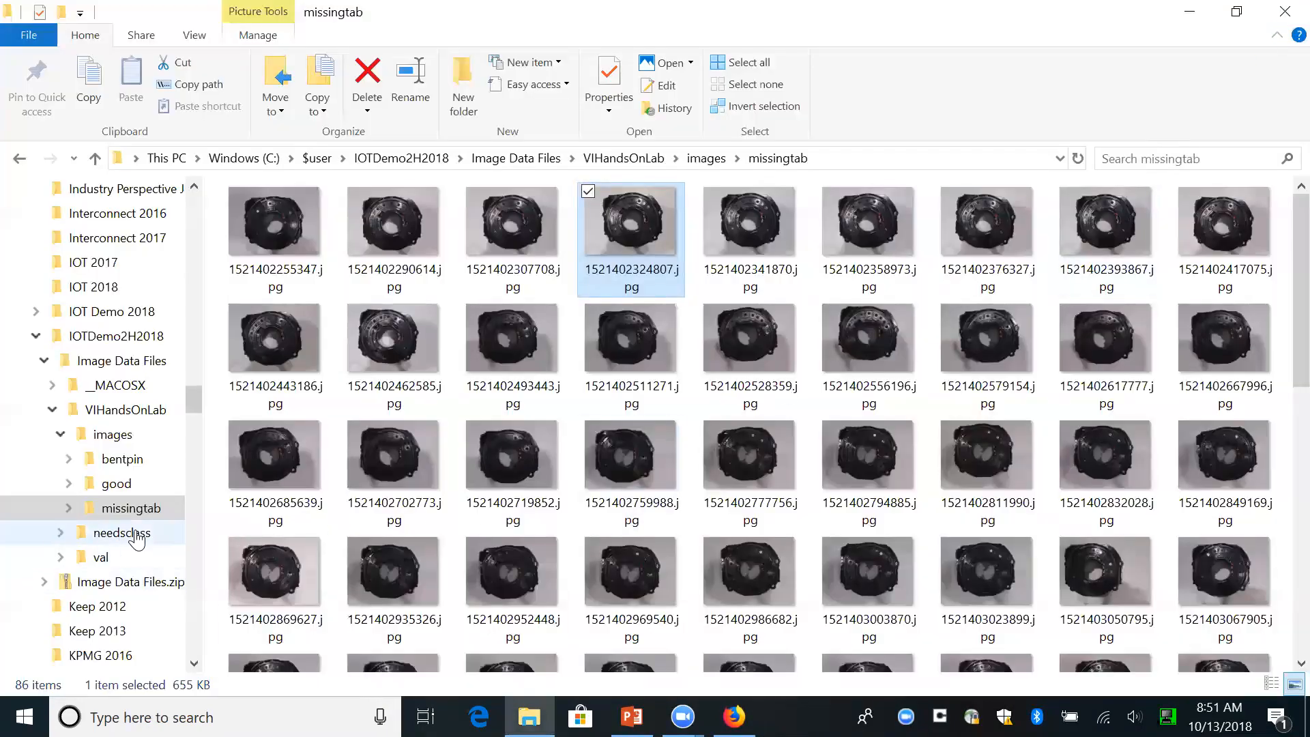
# - Inspect image 1521407200425.jpg from the bentpin folder enlarged at the row of pins, and close it
pyautogui.click(113, 460)
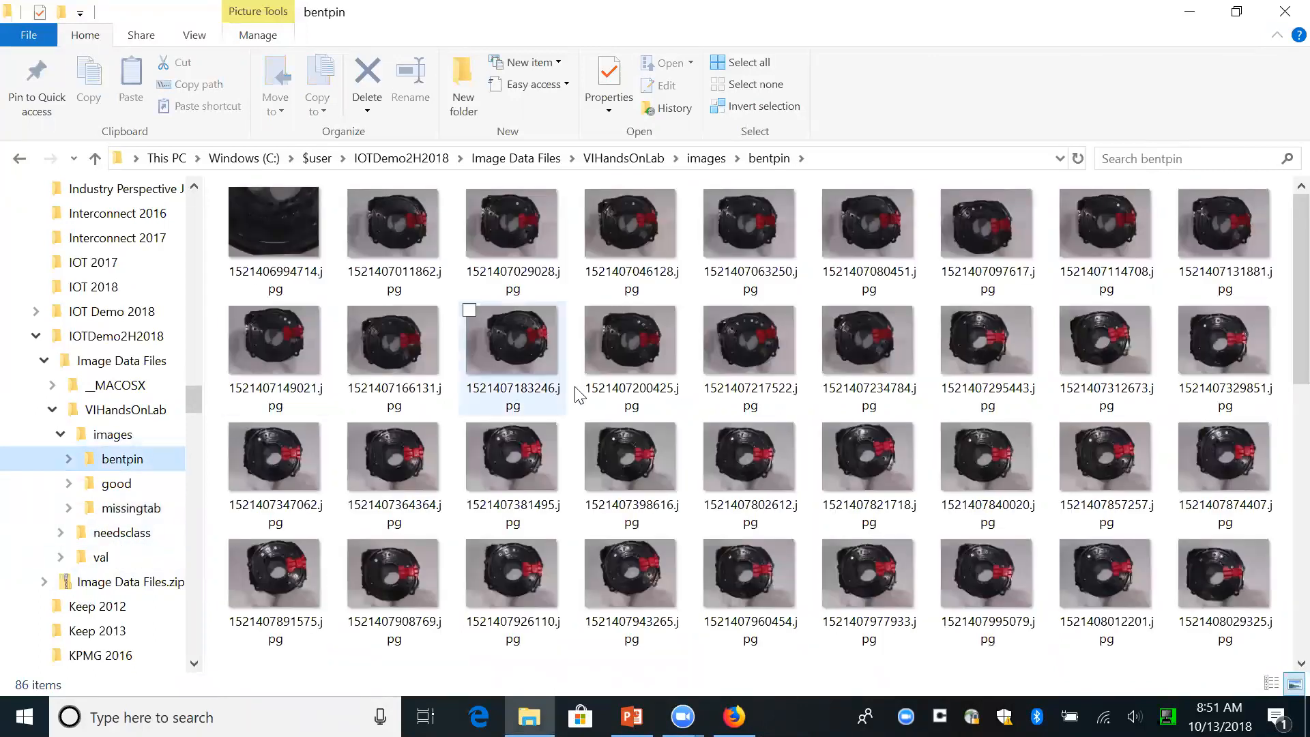
pyautogui.doubleClick(626, 339)
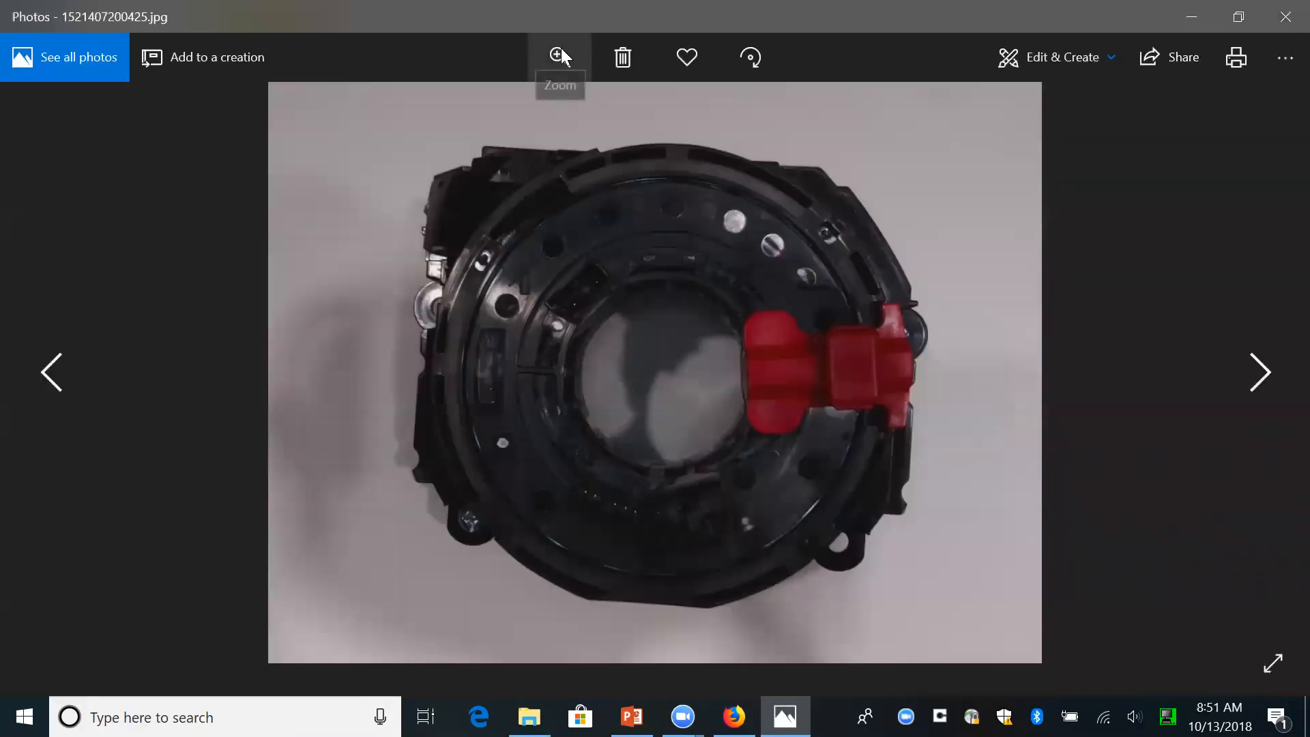
pyautogui.click(559, 52)
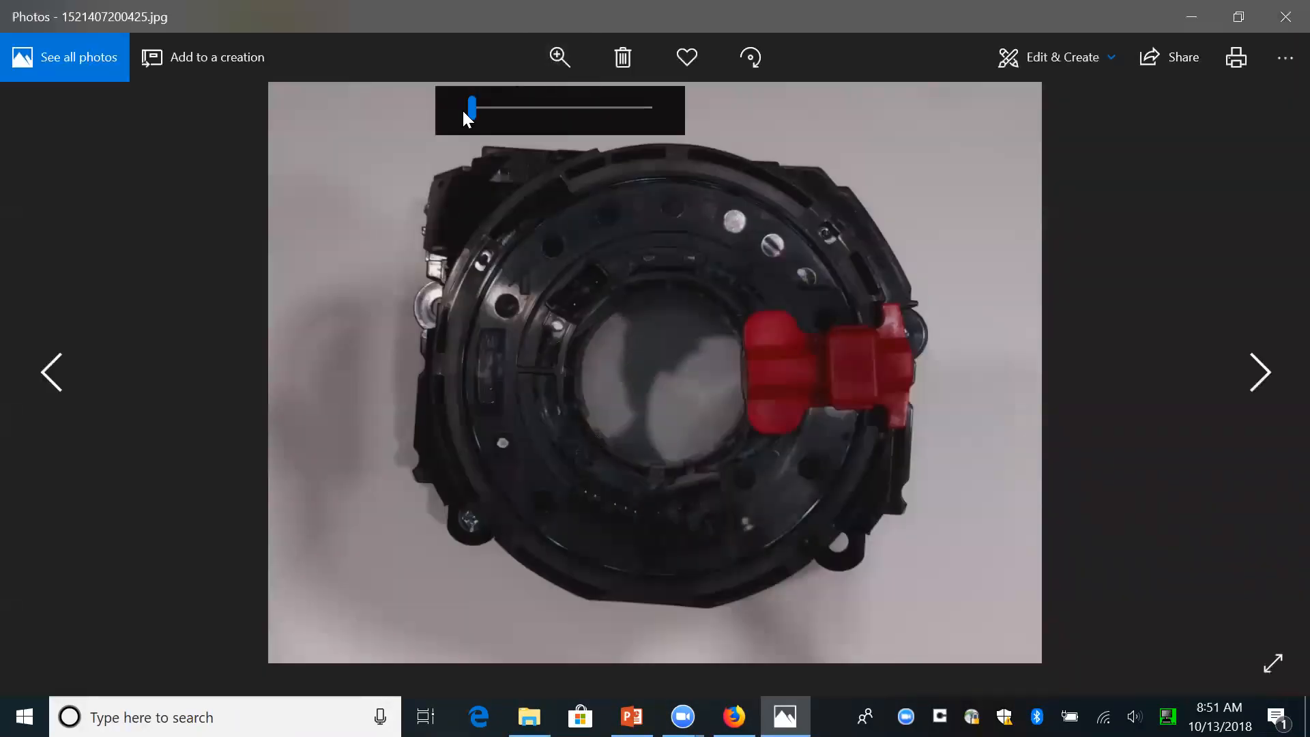
pyautogui.moveTo(473, 109); pyautogui.dragTo(592, 109)
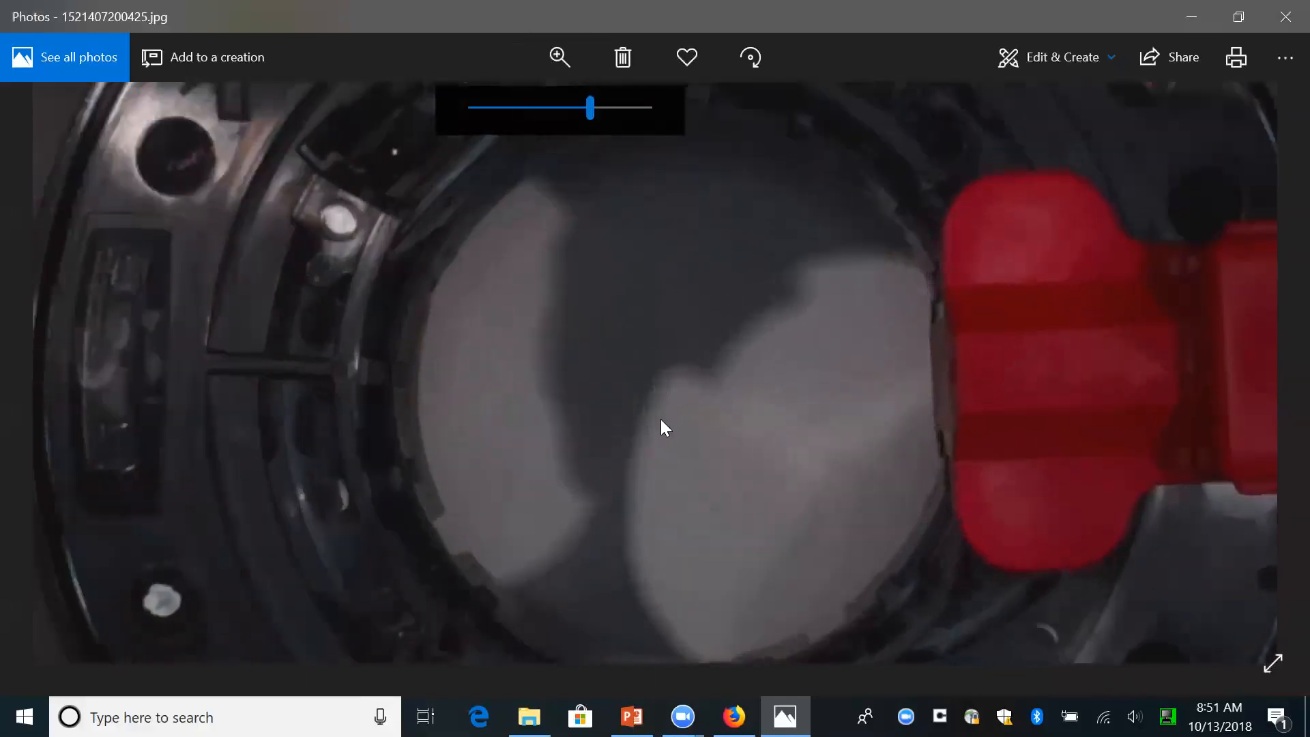
pyautogui.moveTo(661, 418); pyautogui.dragTo(792, 42)
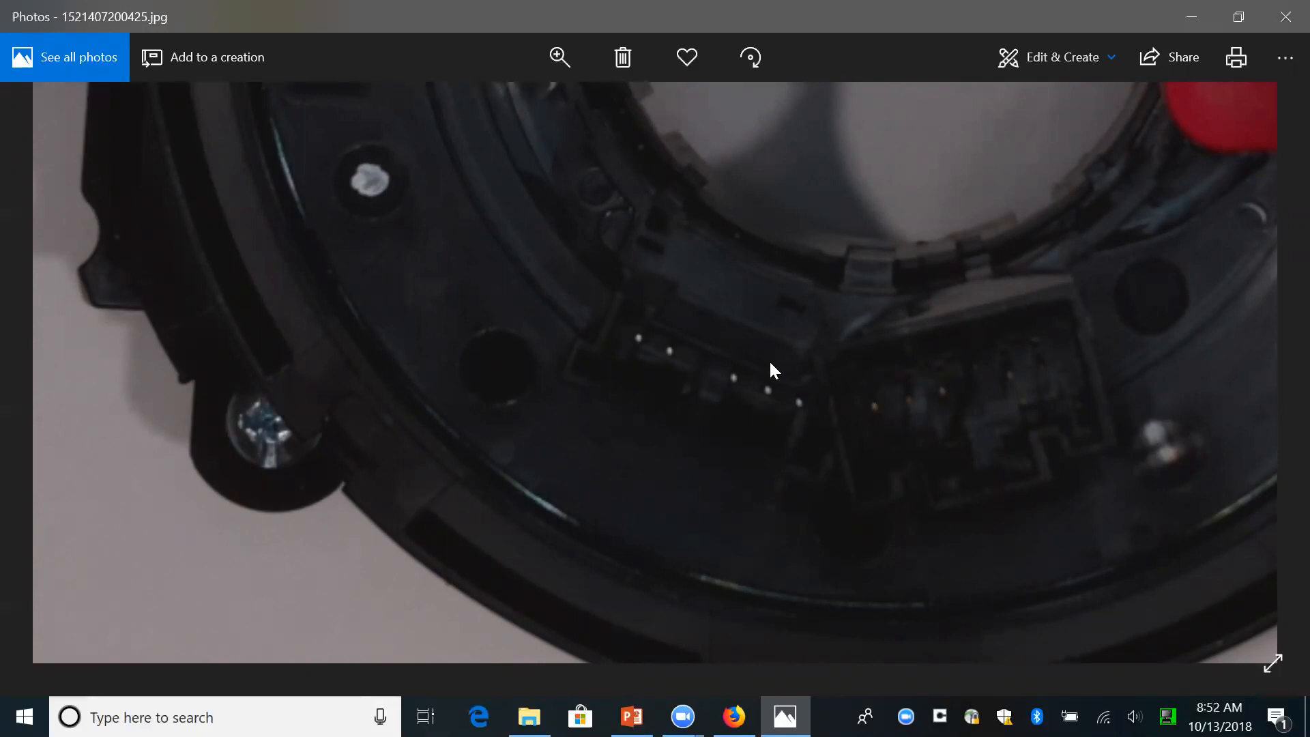
pyautogui.click(1283, 17)
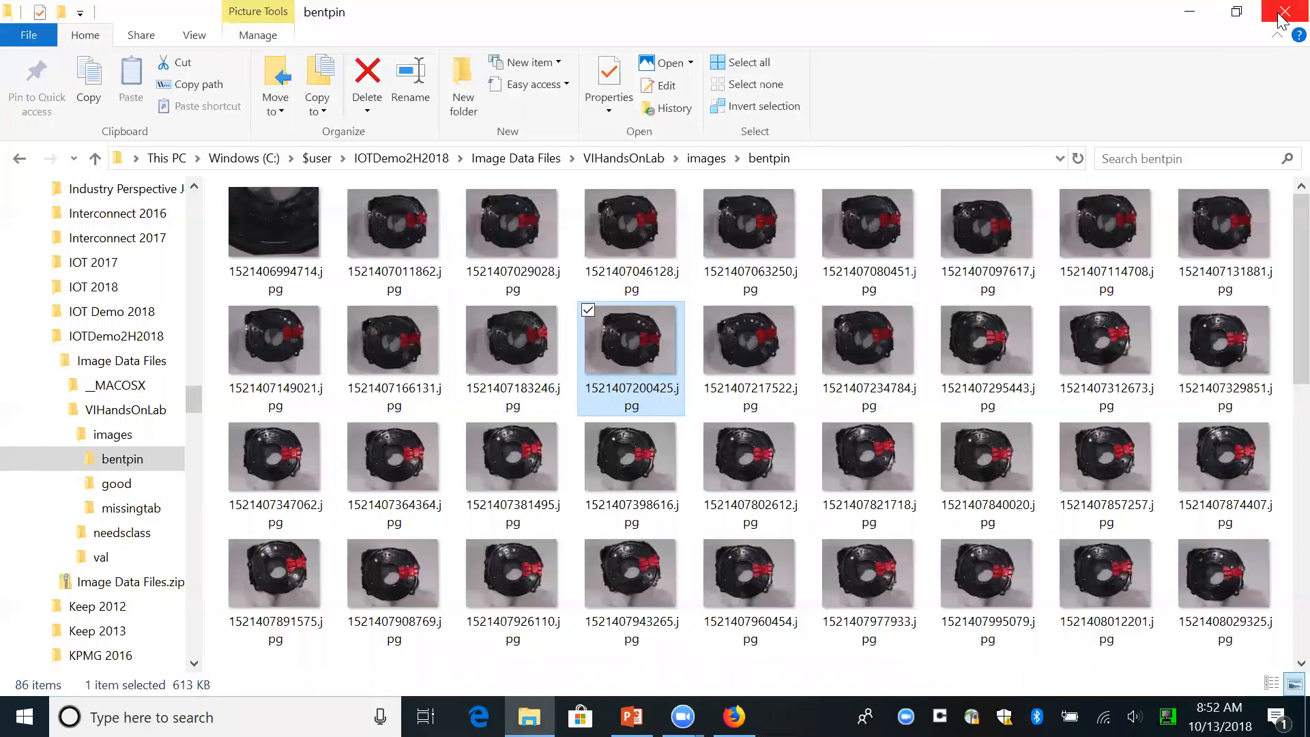
# - Switch from the image folders to Firefox and open the IBM Production Quality Insights bookmark in Folder 41
pyautogui.click(1187, 9)
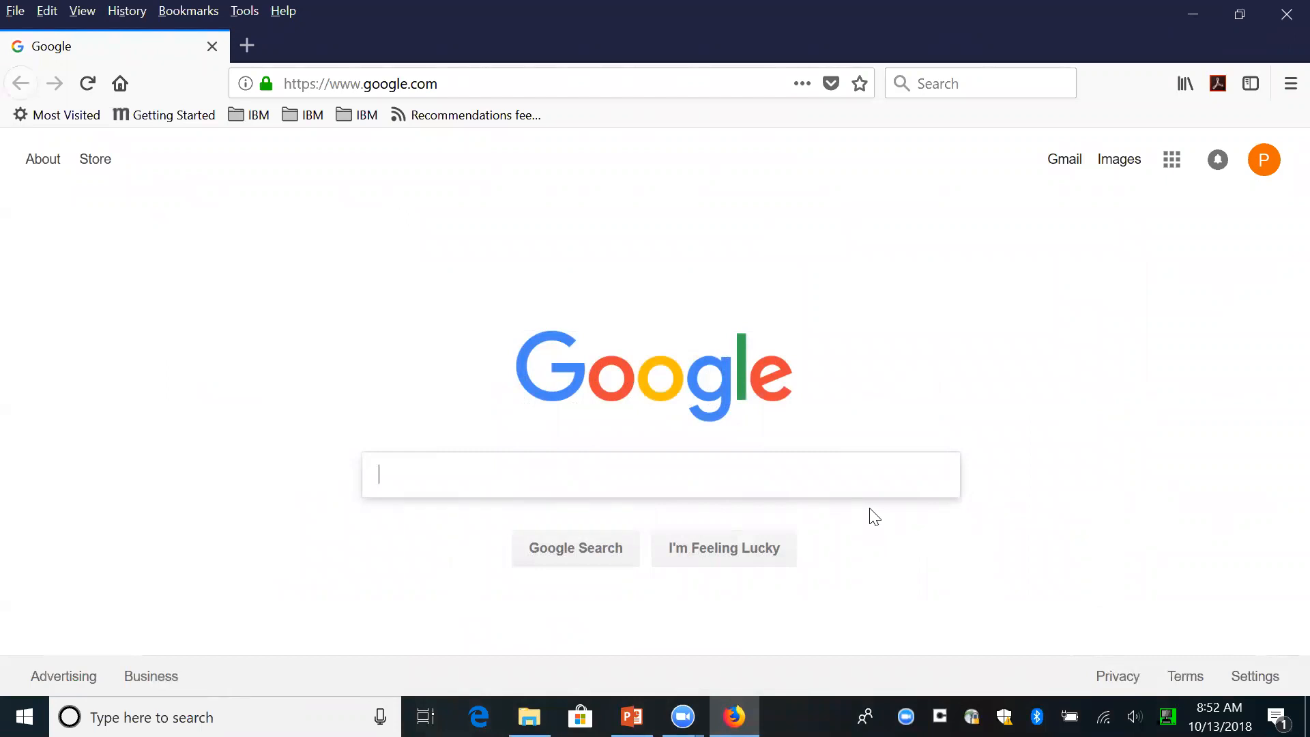
pyautogui.click(197, 14)
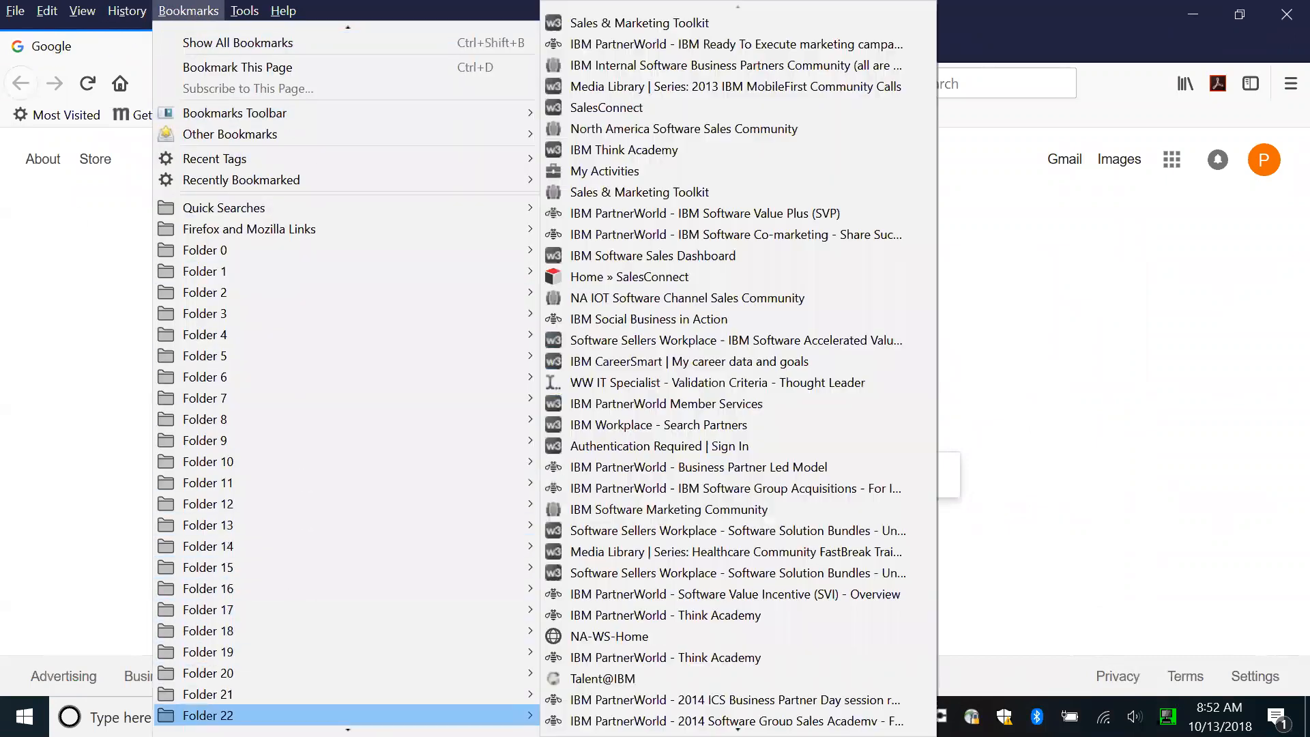
pyautogui.scroll(-7, 348, 716)
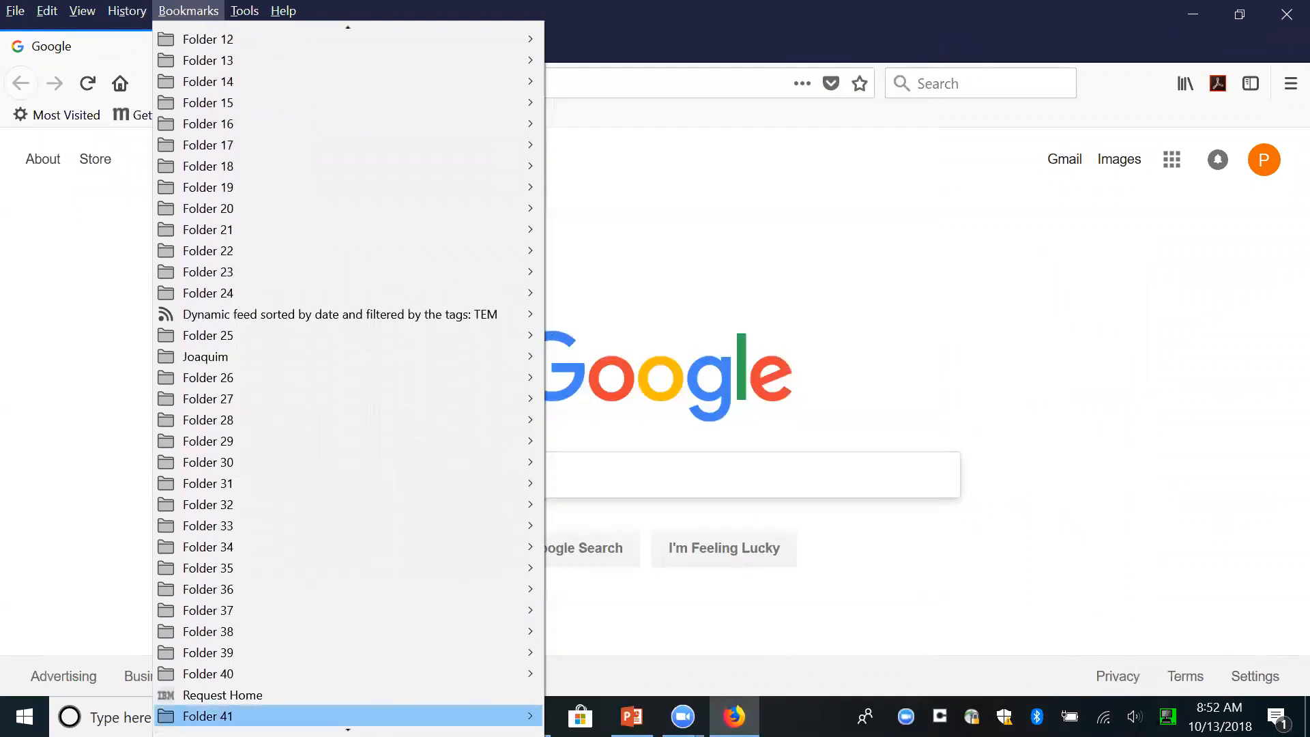
pyautogui.moveTo(341, 716)
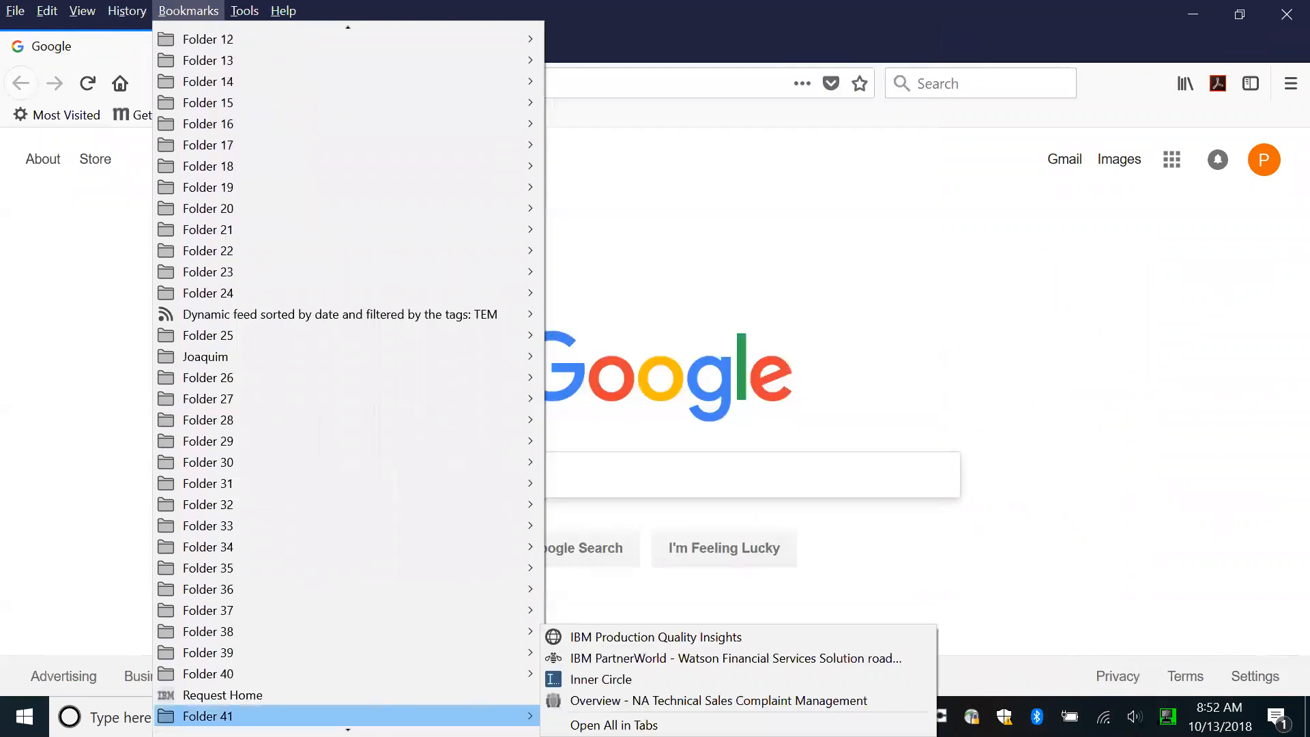
pyautogui.click(635, 635)
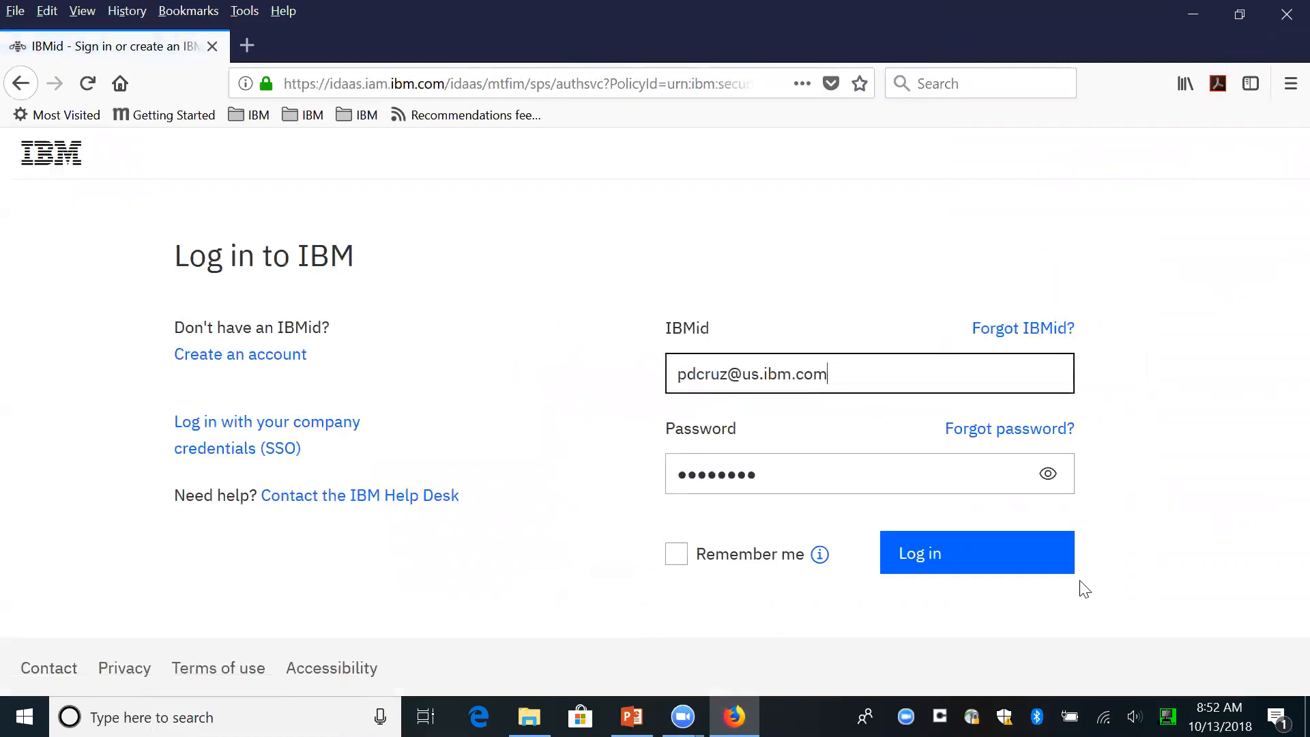
# - Sign in through the IBMid and w3id pages with the prefilled credentials and open the Models page of IBM Visual Insights
pyautogui.click(1006, 559)
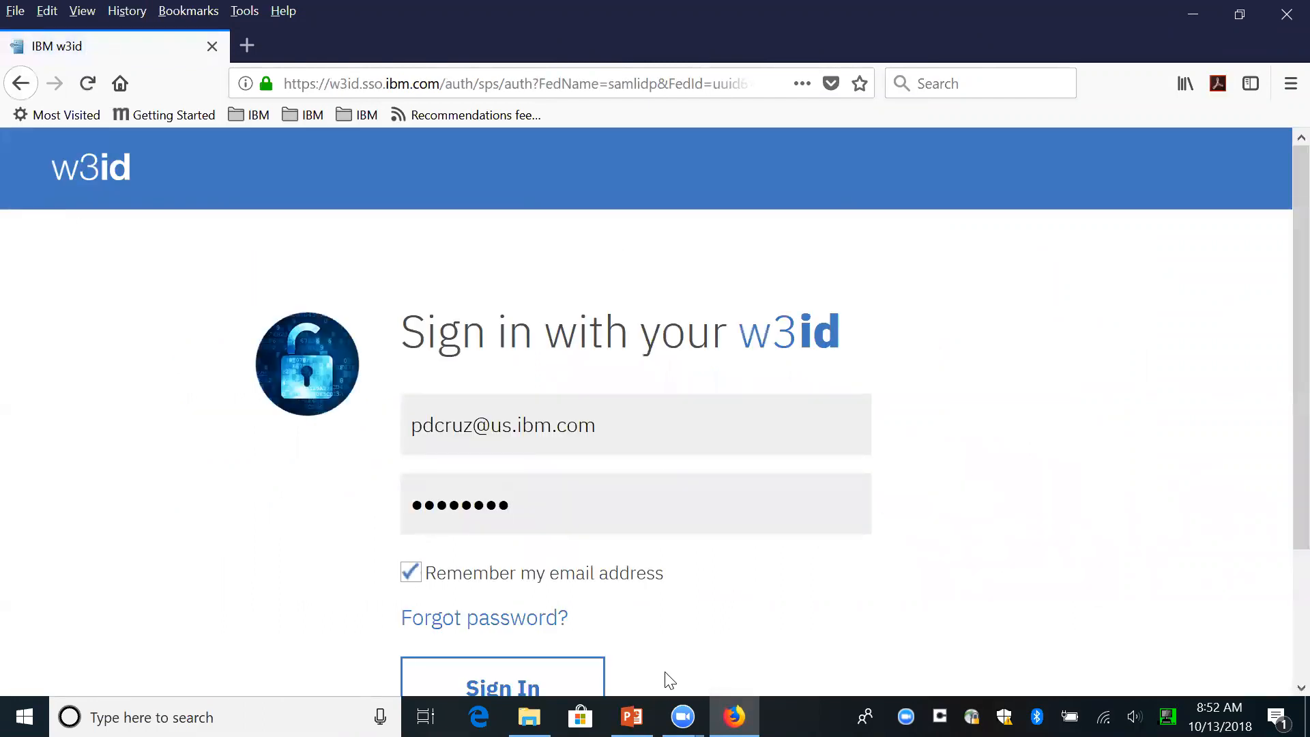
pyautogui.click(551, 681)
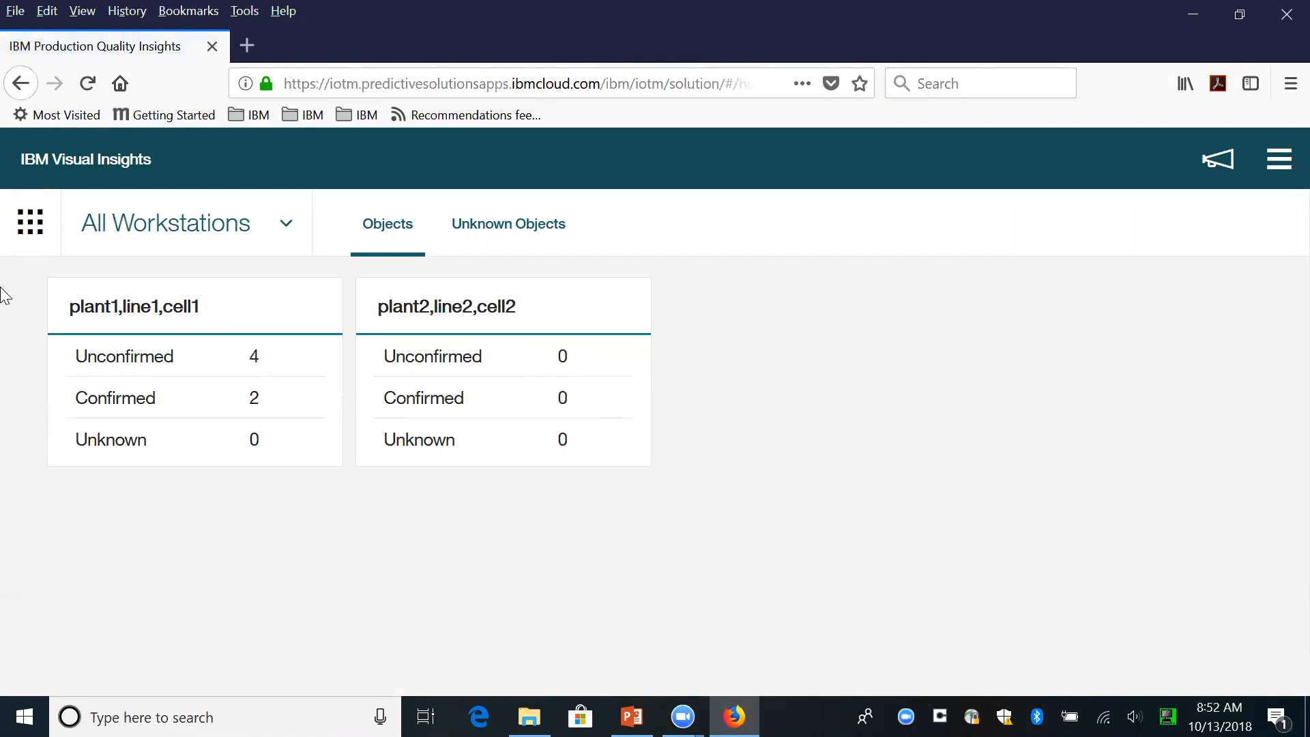
pyautogui.click(24, 223)
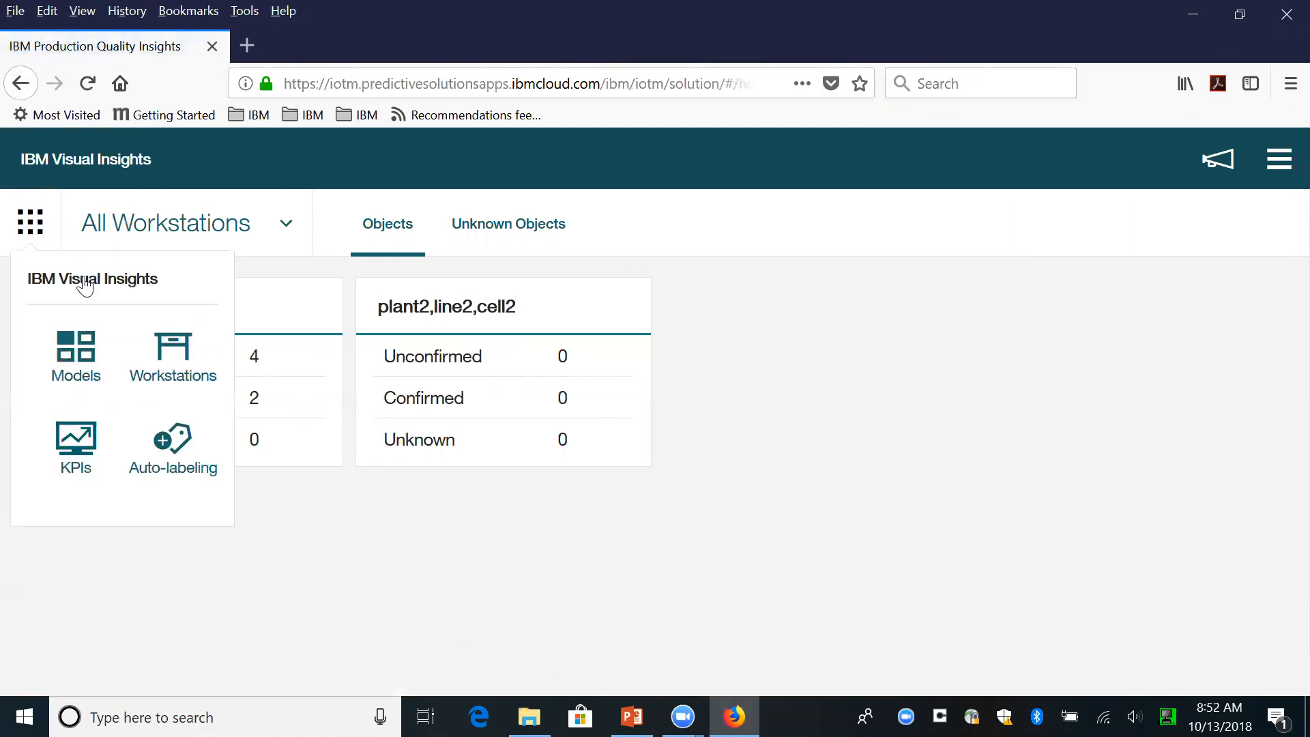
pyautogui.click(75, 369)
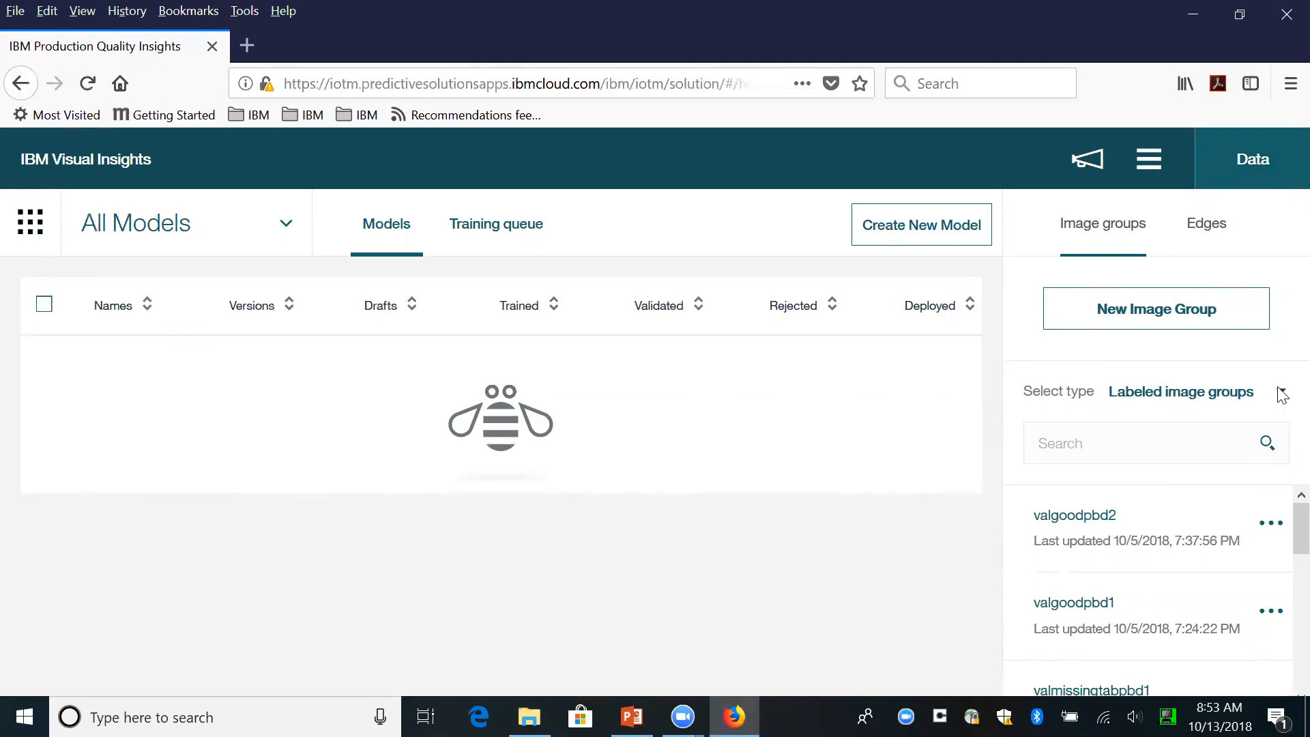
# - Look through the list of labeled image groups, including the good, missing tab and bent pin groups
pyautogui.scroll(-4, 1280, 534)
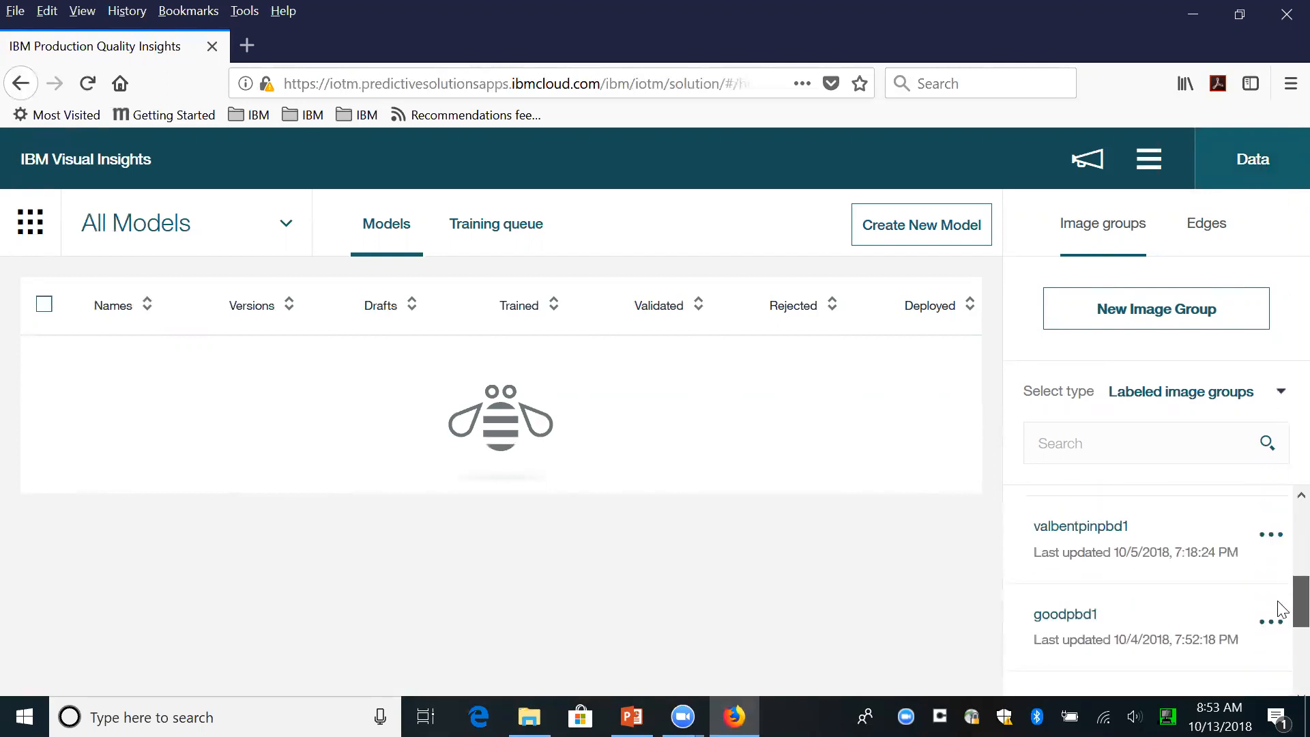
pyautogui.scroll(-2, 1283, 648)
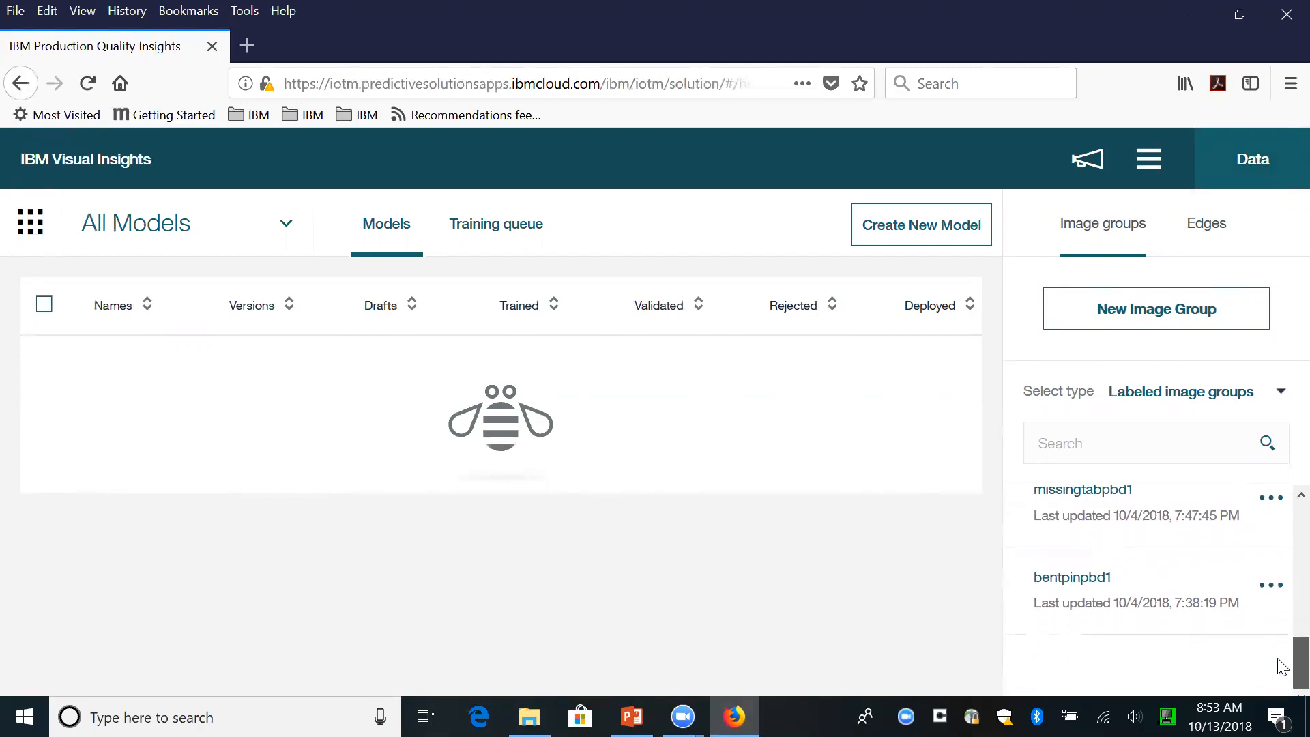
pyautogui.scroll(1, 1283, 667)
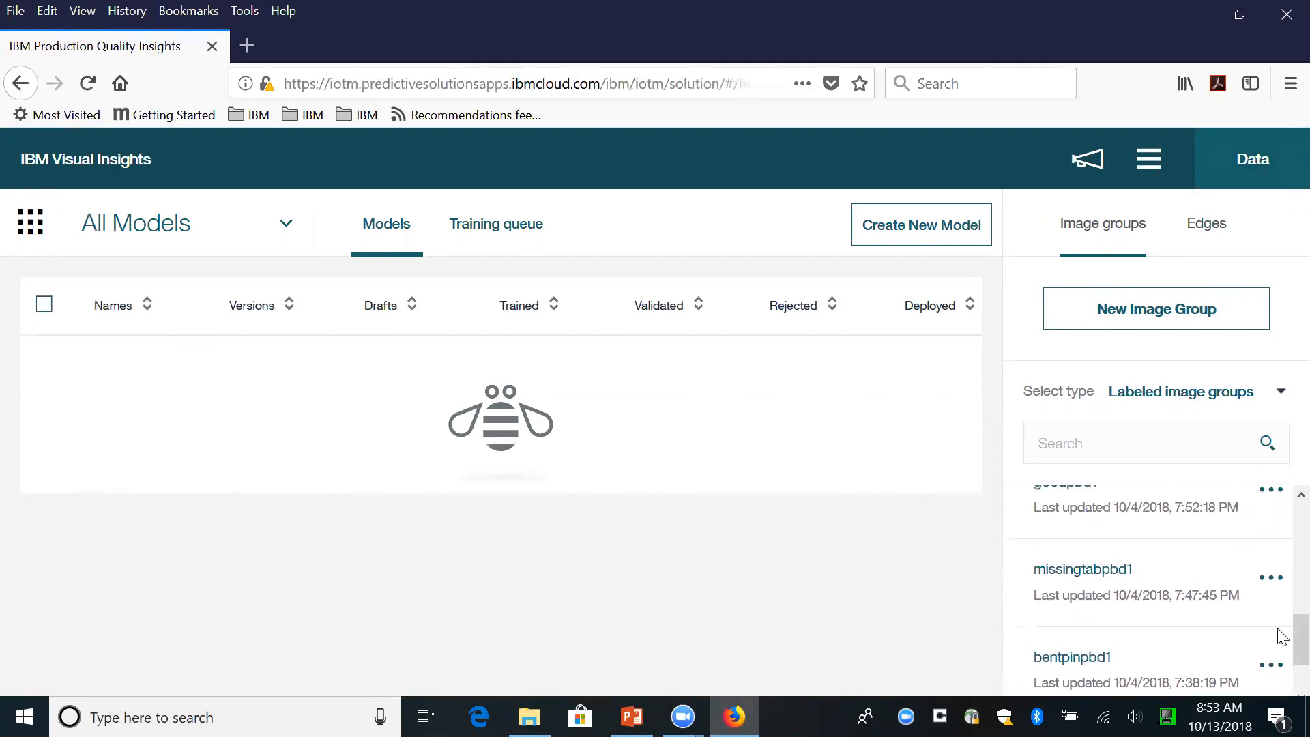
pyautogui.scroll(1, 1281, 635)
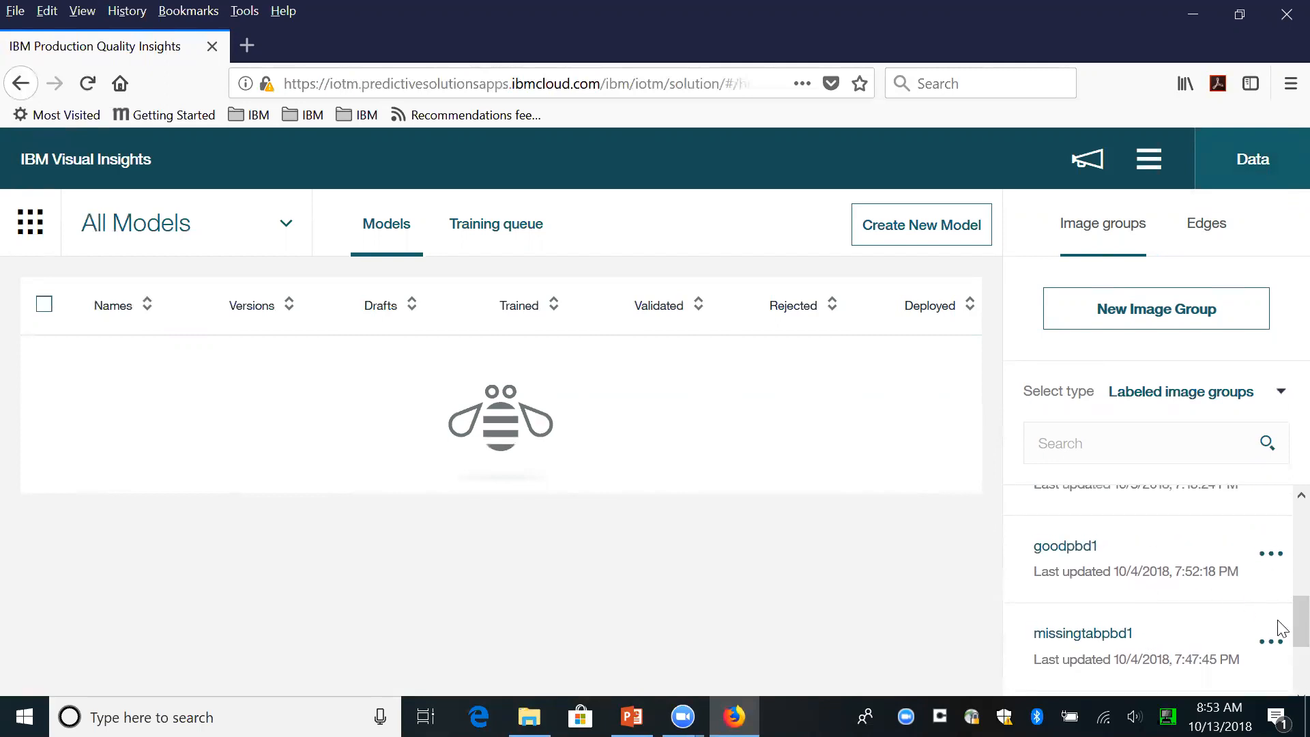
pyautogui.scroll(1, 1280, 614)
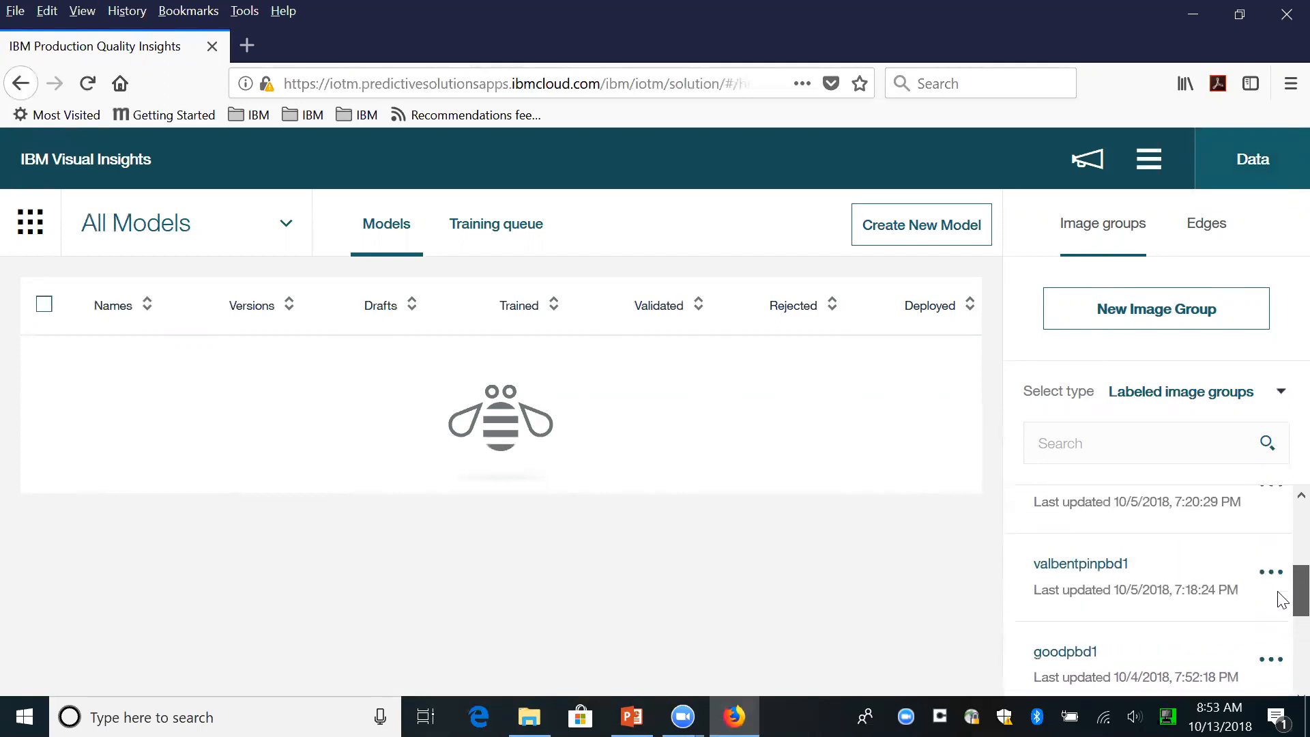
pyautogui.scroll(1, 1281, 593)
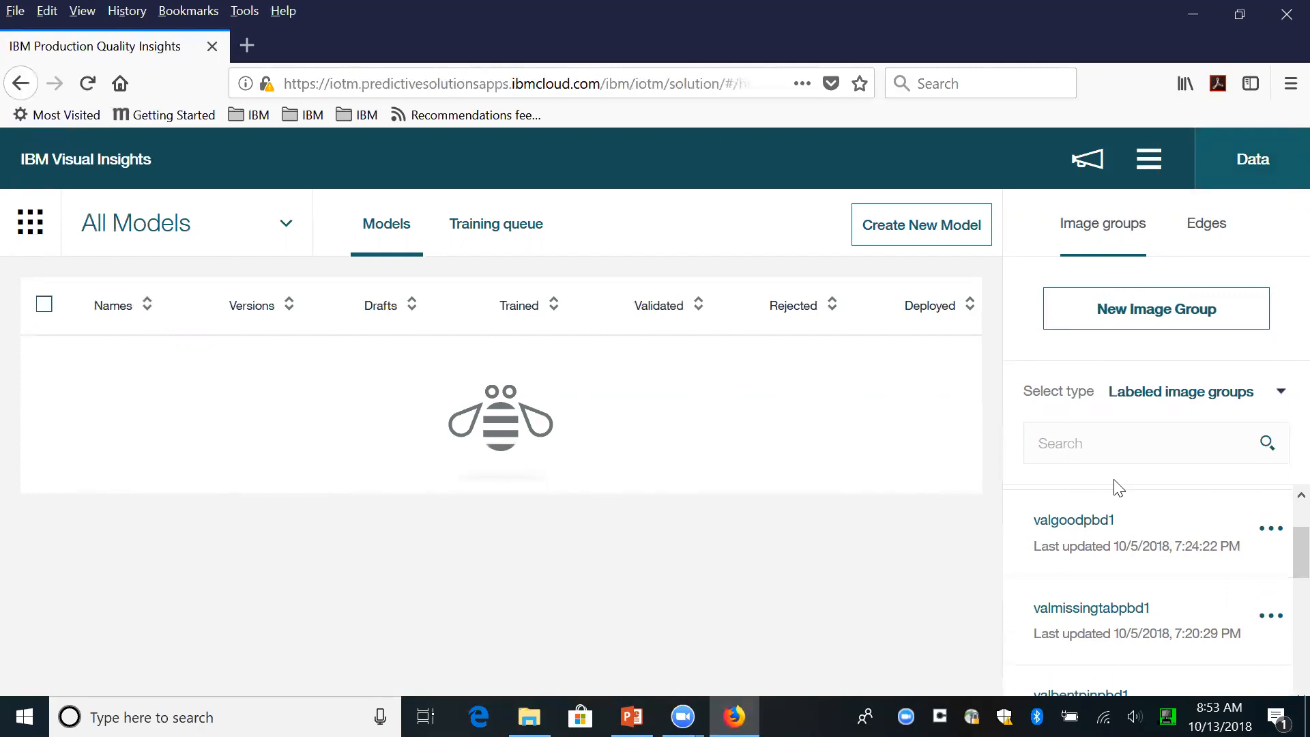
# - View the details form for a new labeled image group and close it without creating a group
pyautogui.click(1176, 317)
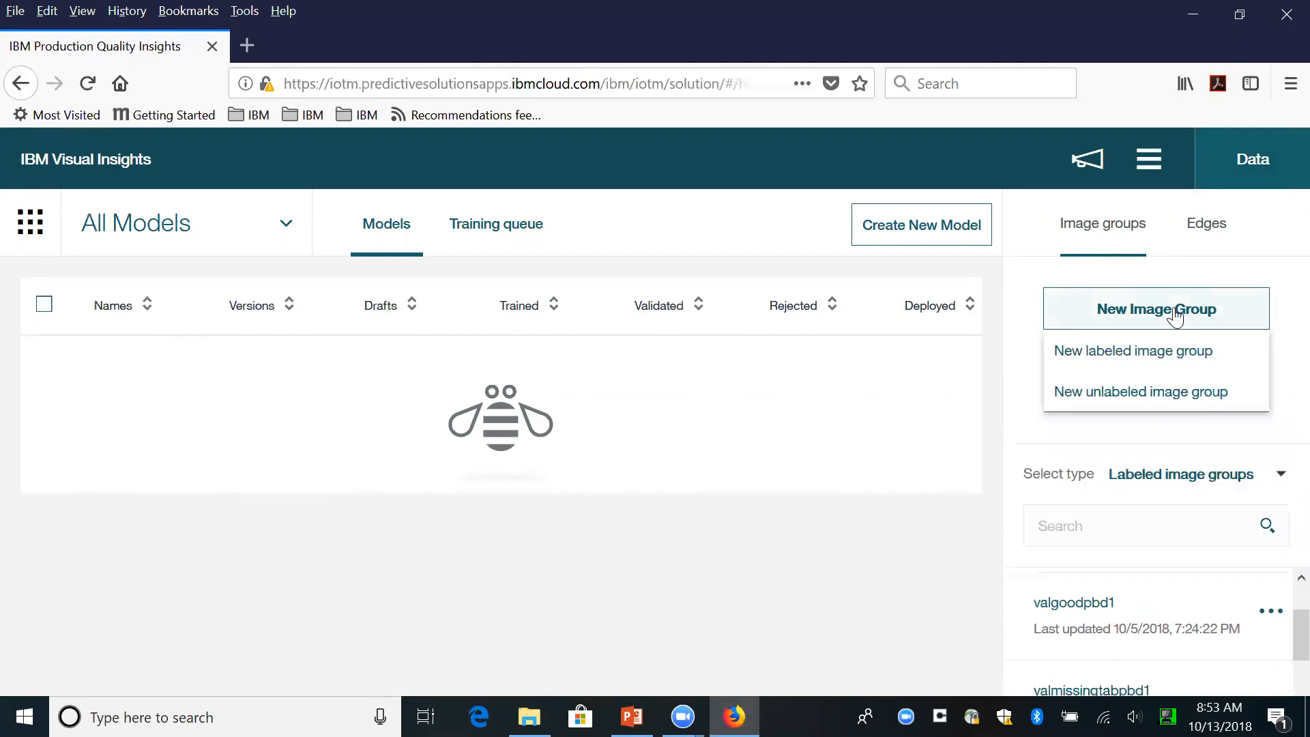
pyautogui.click(1146, 354)
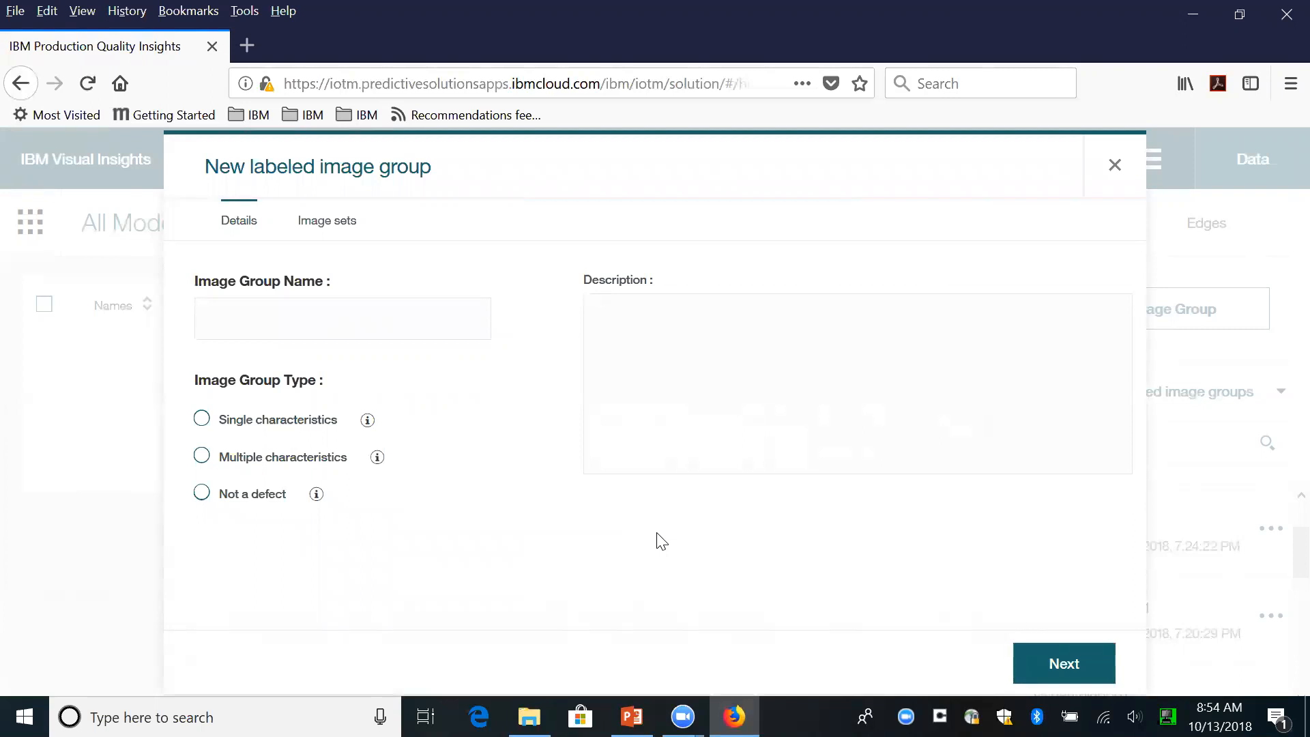
pyautogui.click(1116, 167)
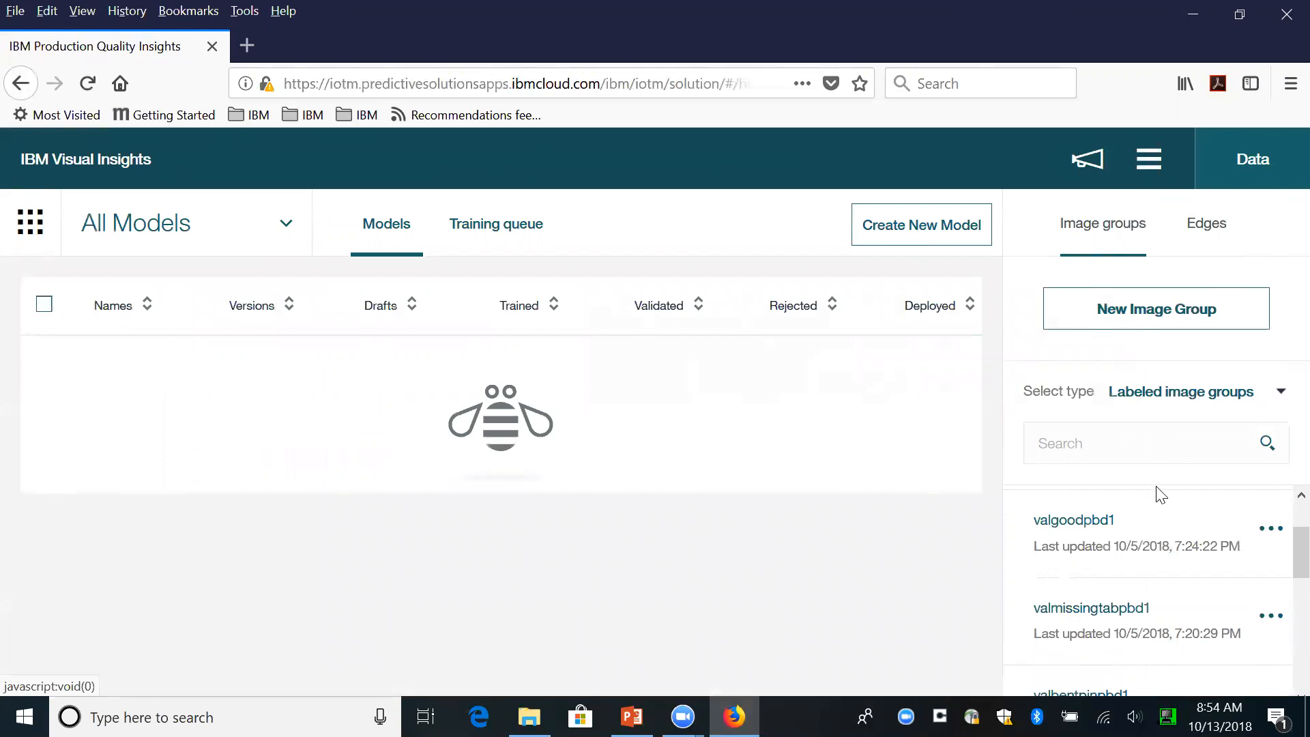
# - Start a new model with the owner's first name plus 002 as model name and surname plus 002 as product type, and continue to the model type
pyautogui.click(932, 228)
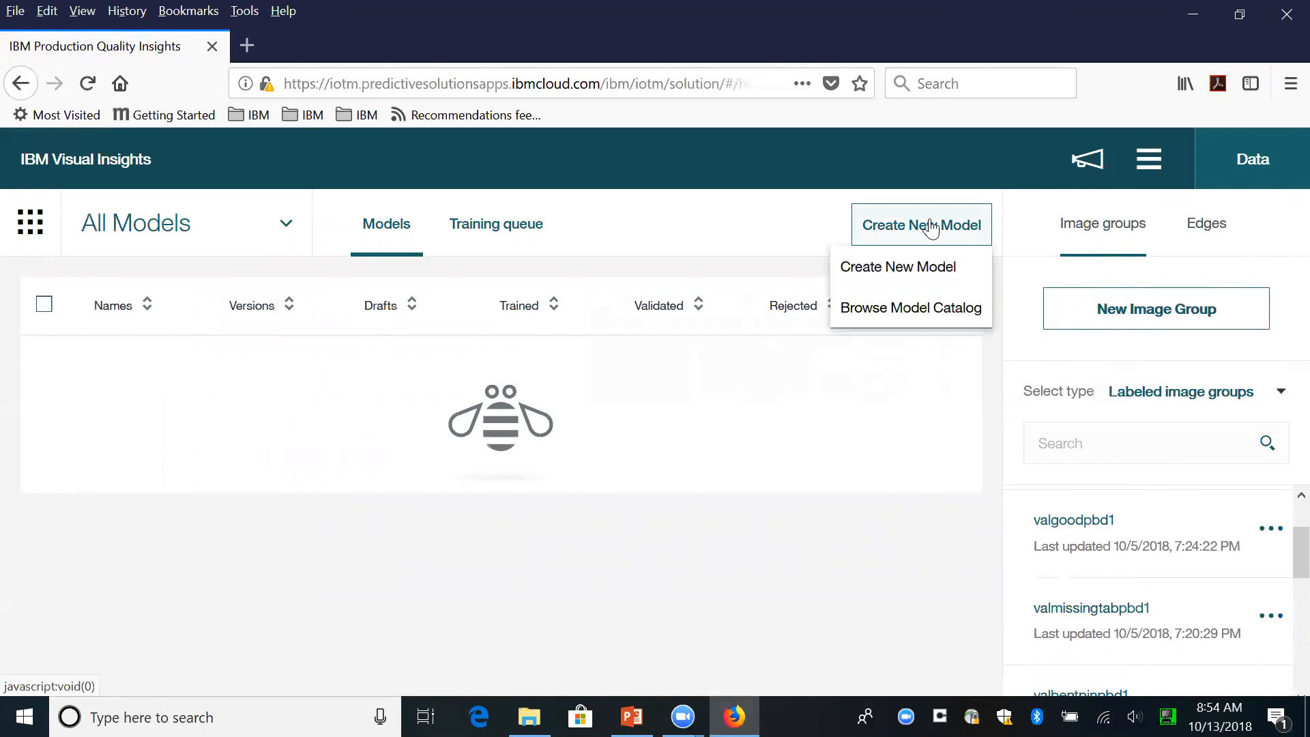
pyautogui.click(931, 266)
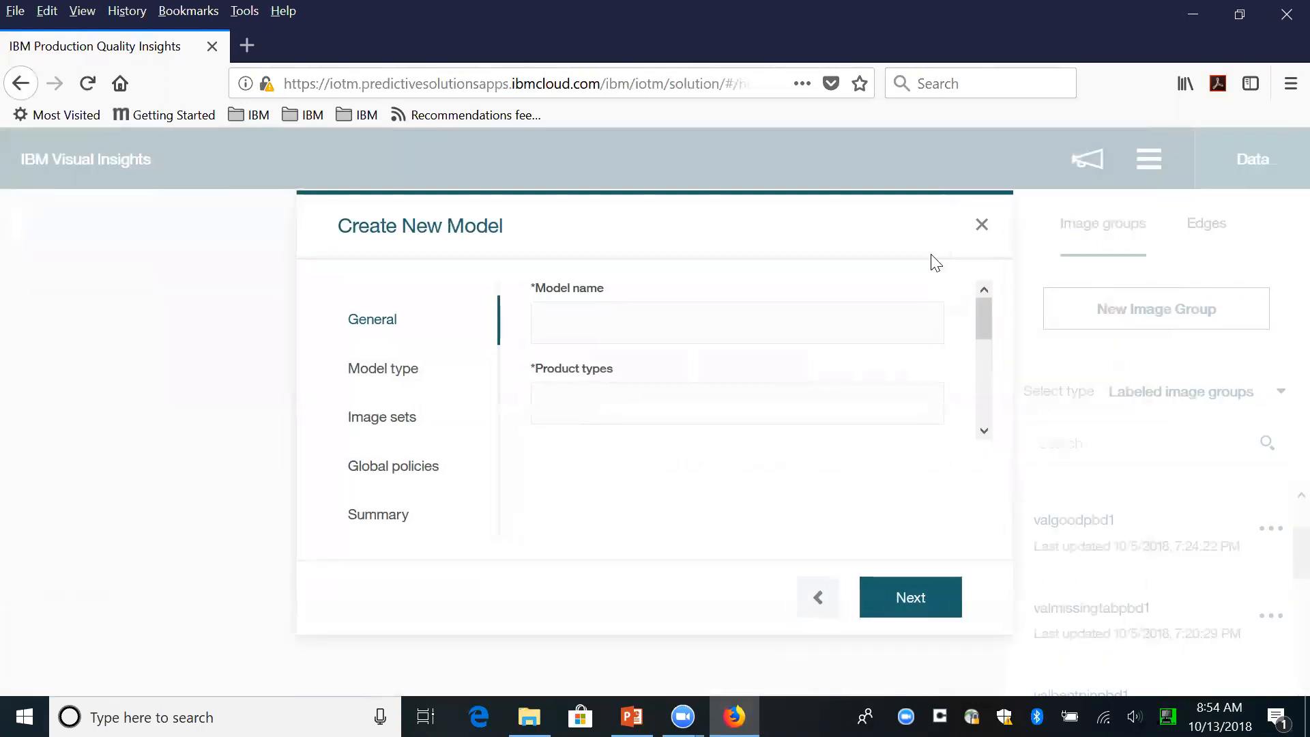
pyautogui.click(582, 319)
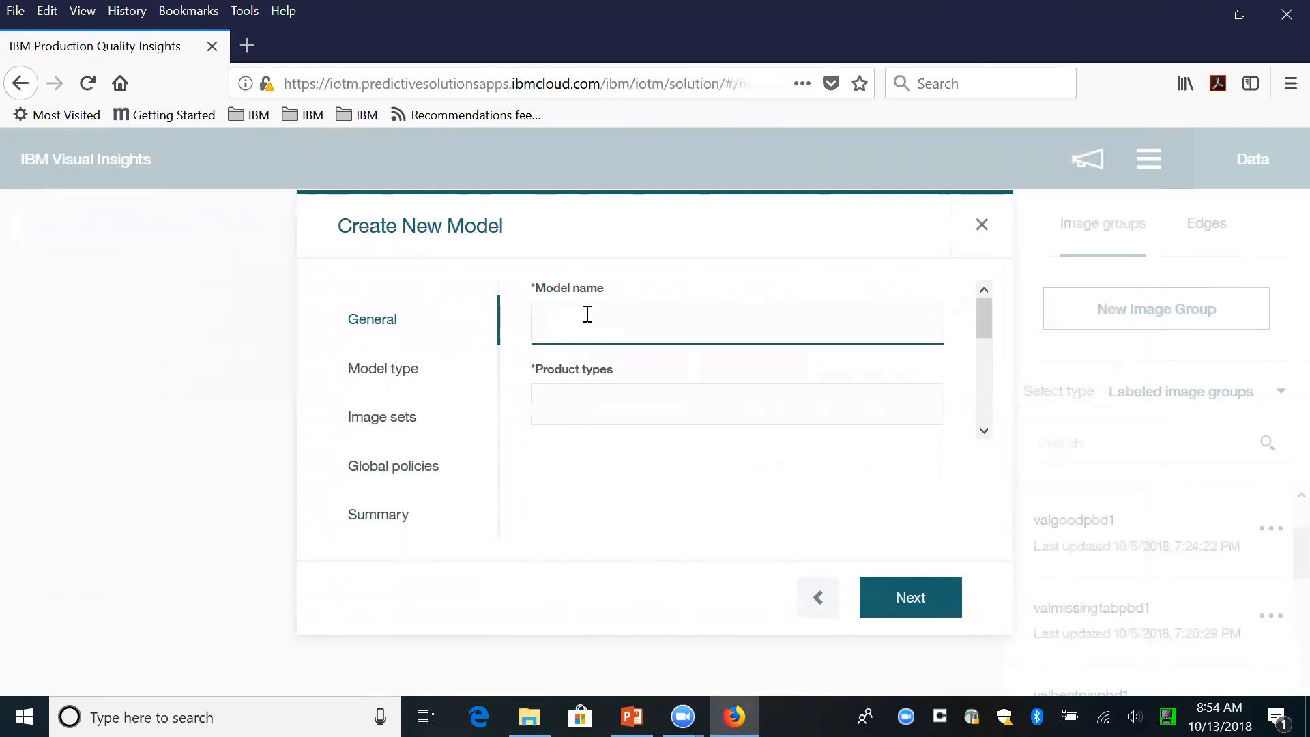
pyautogui.write('Prem002')
pyautogui.click(559, 399)
pyautogui.write('D')
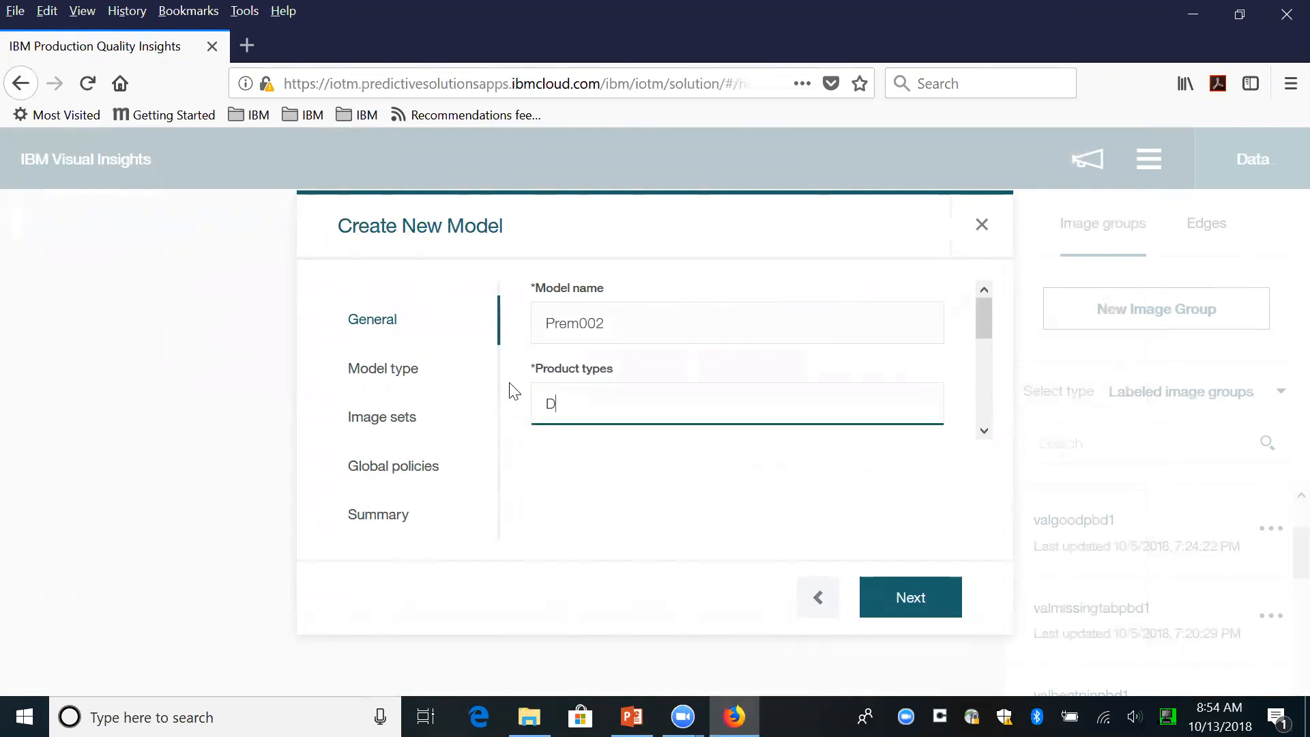
pyautogui.write('Cruz002')
pyautogui.click(919, 606)
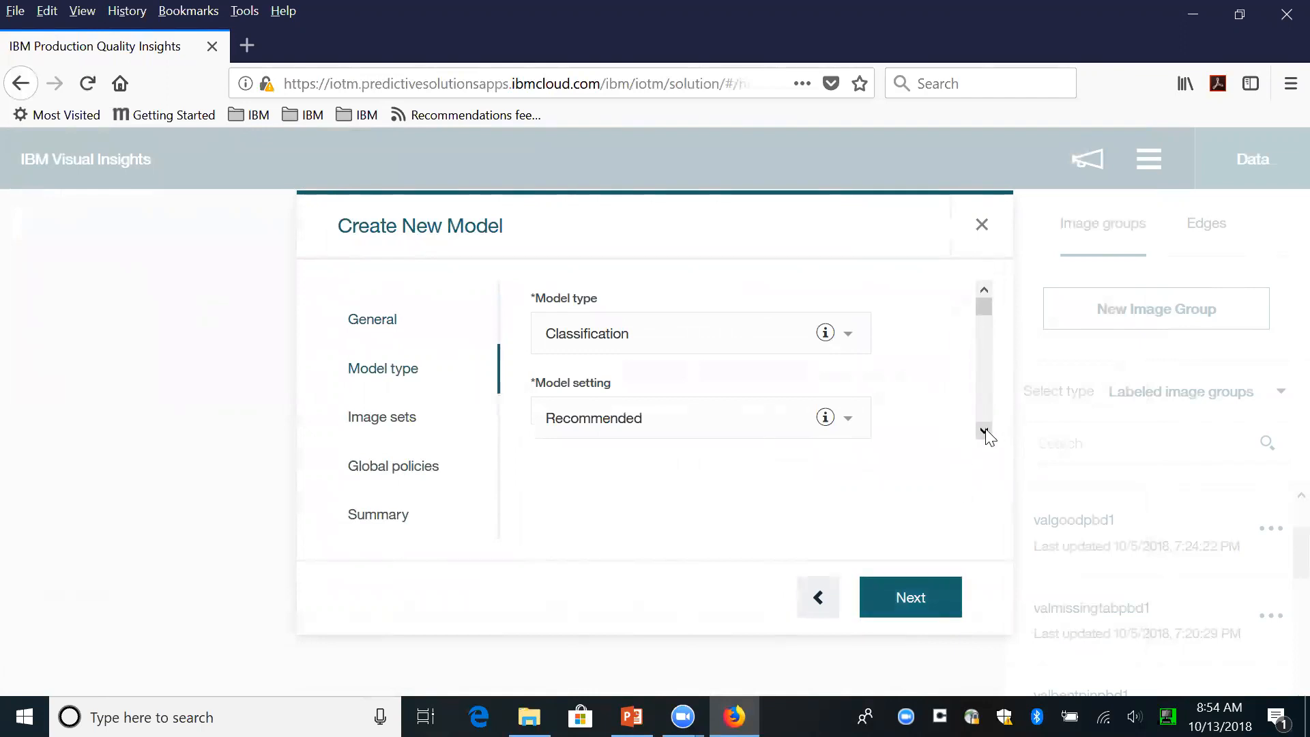
# - Set the classification model's setting to Customized and its CNN network to LeNet
pyautogui.click(984, 431)
pyautogui.click(984, 431)
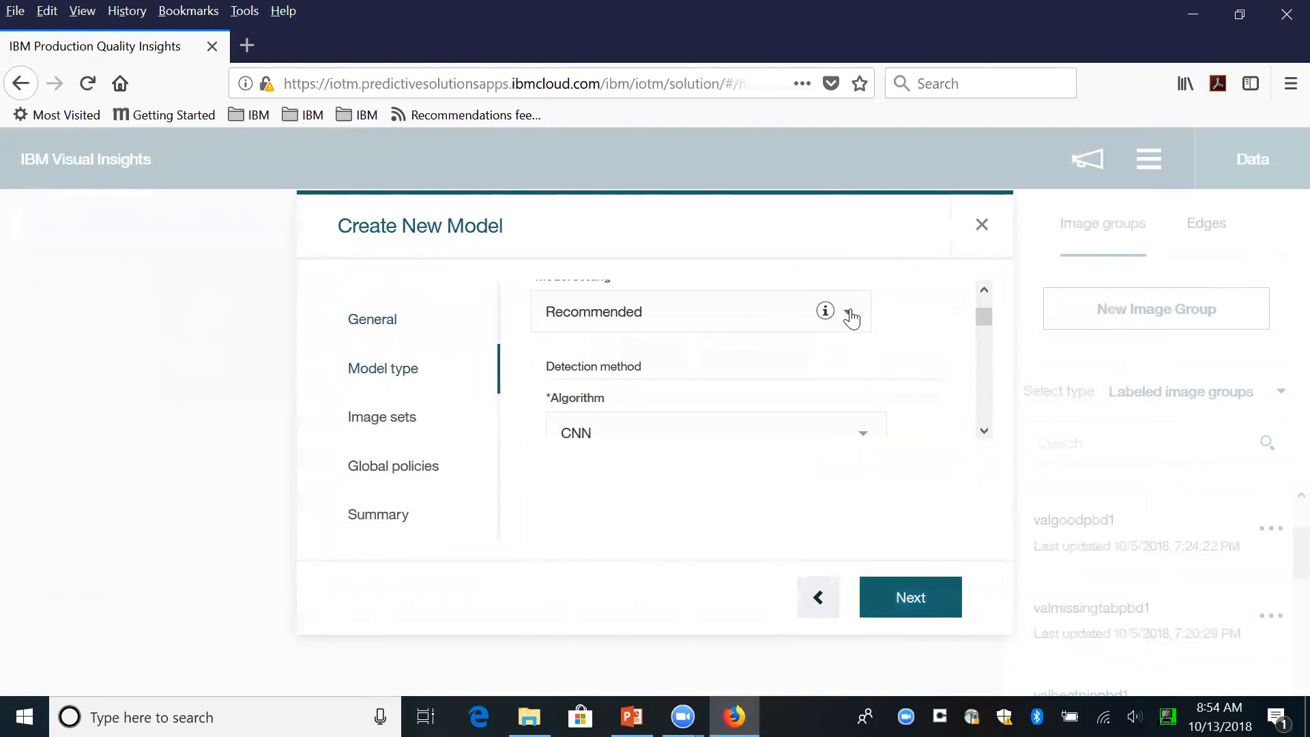
pyautogui.click(850, 316)
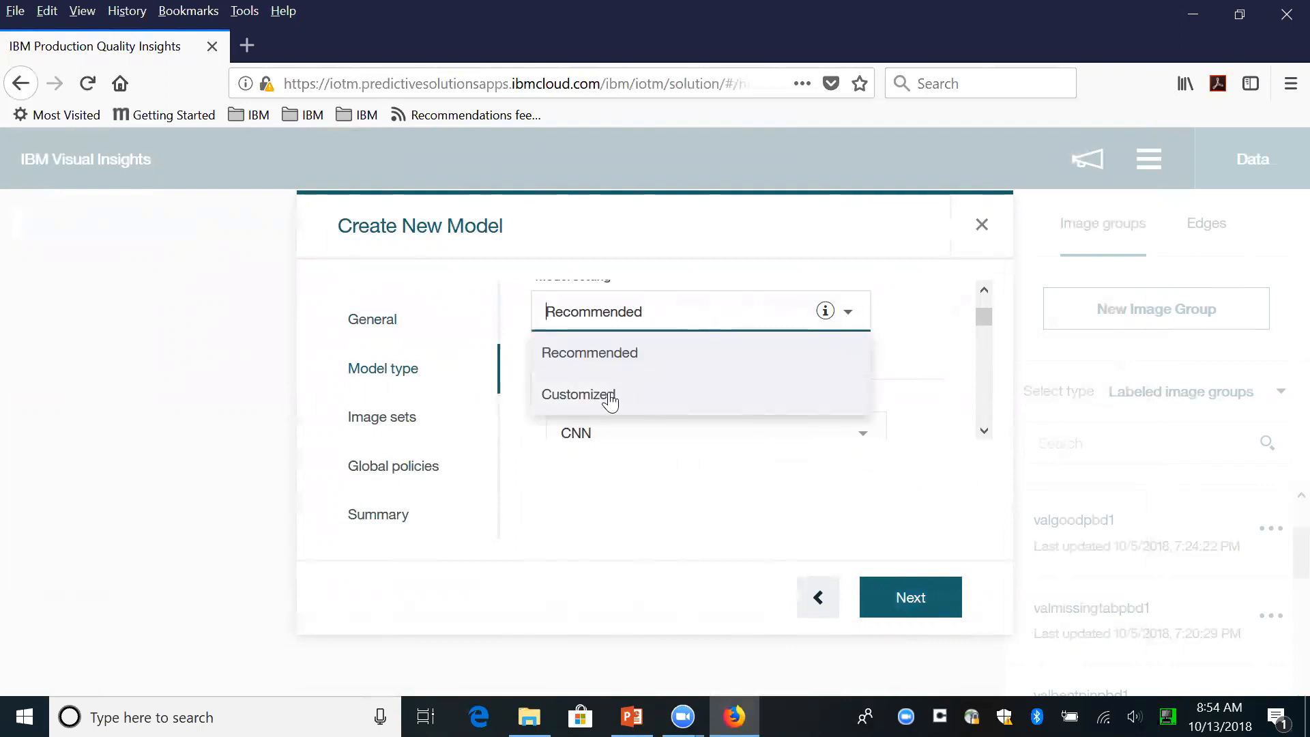
pyautogui.click(609, 401)
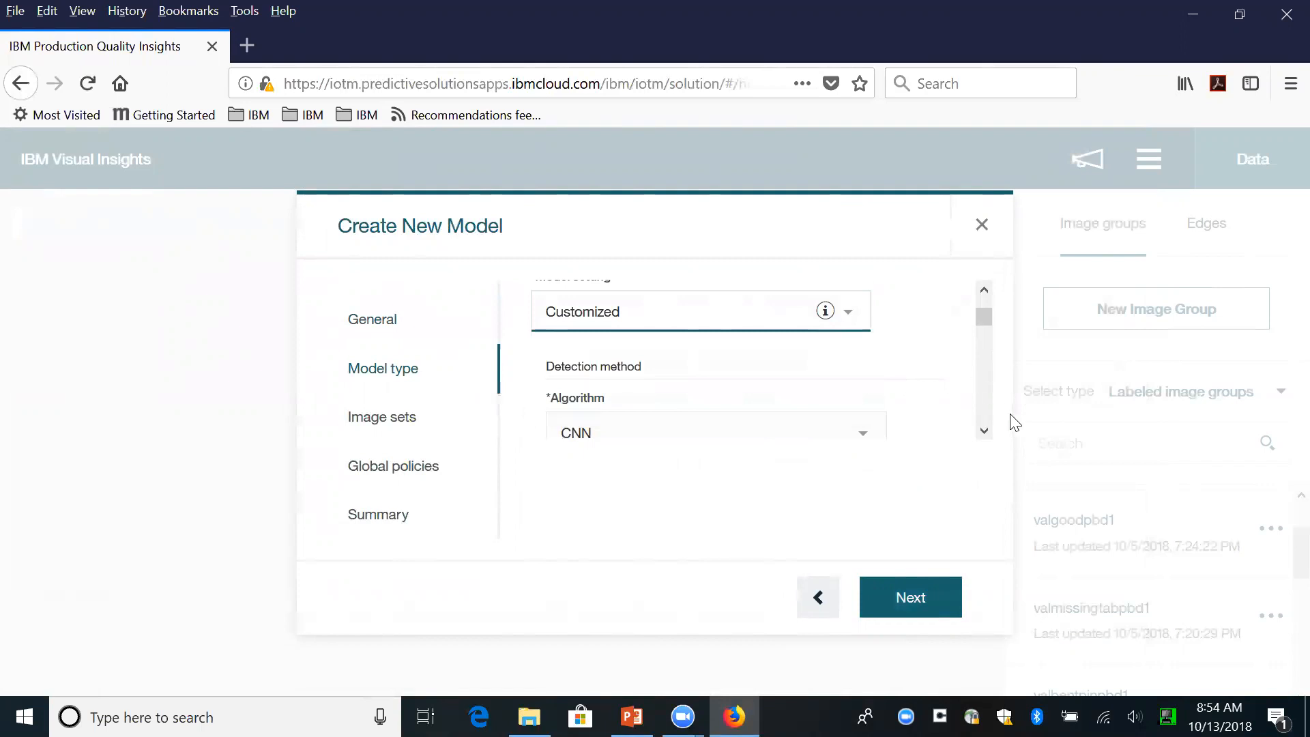
pyautogui.scroll(-4, 988, 431)
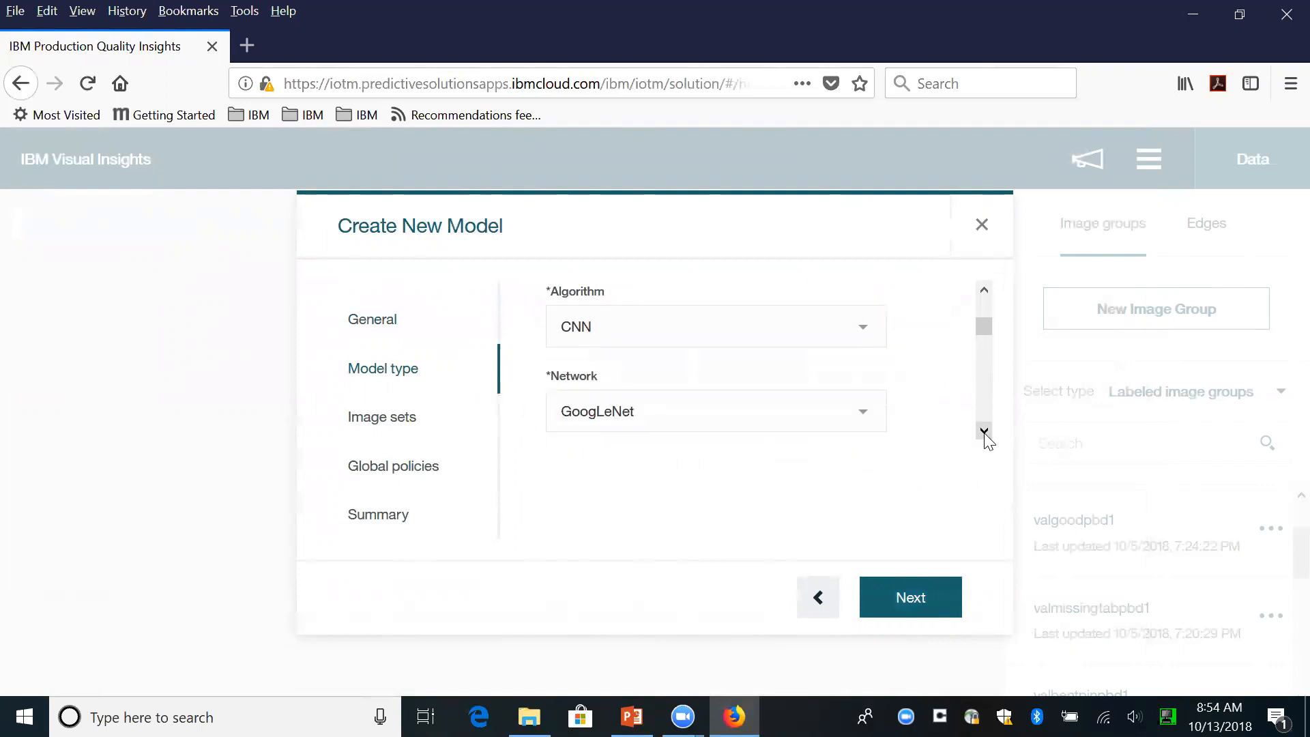
pyautogui.click(869, 362)
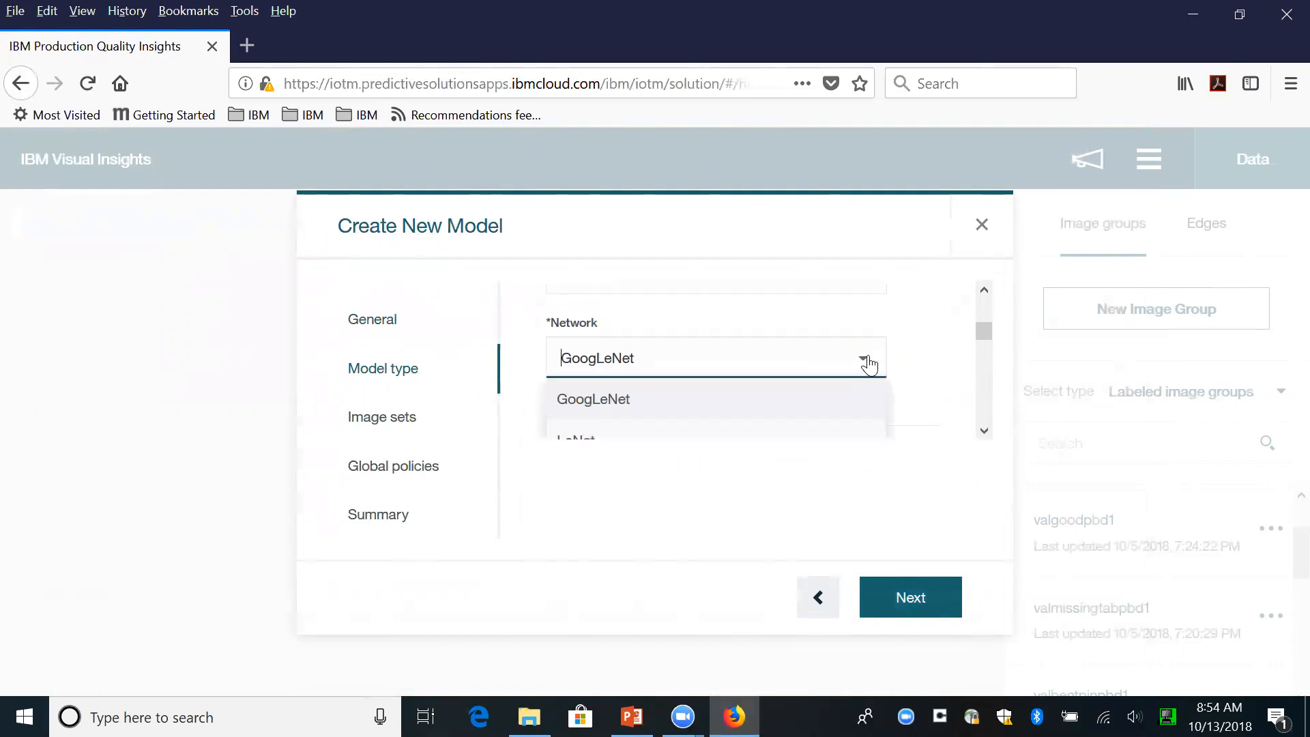
pyautogui.click(984, 431)
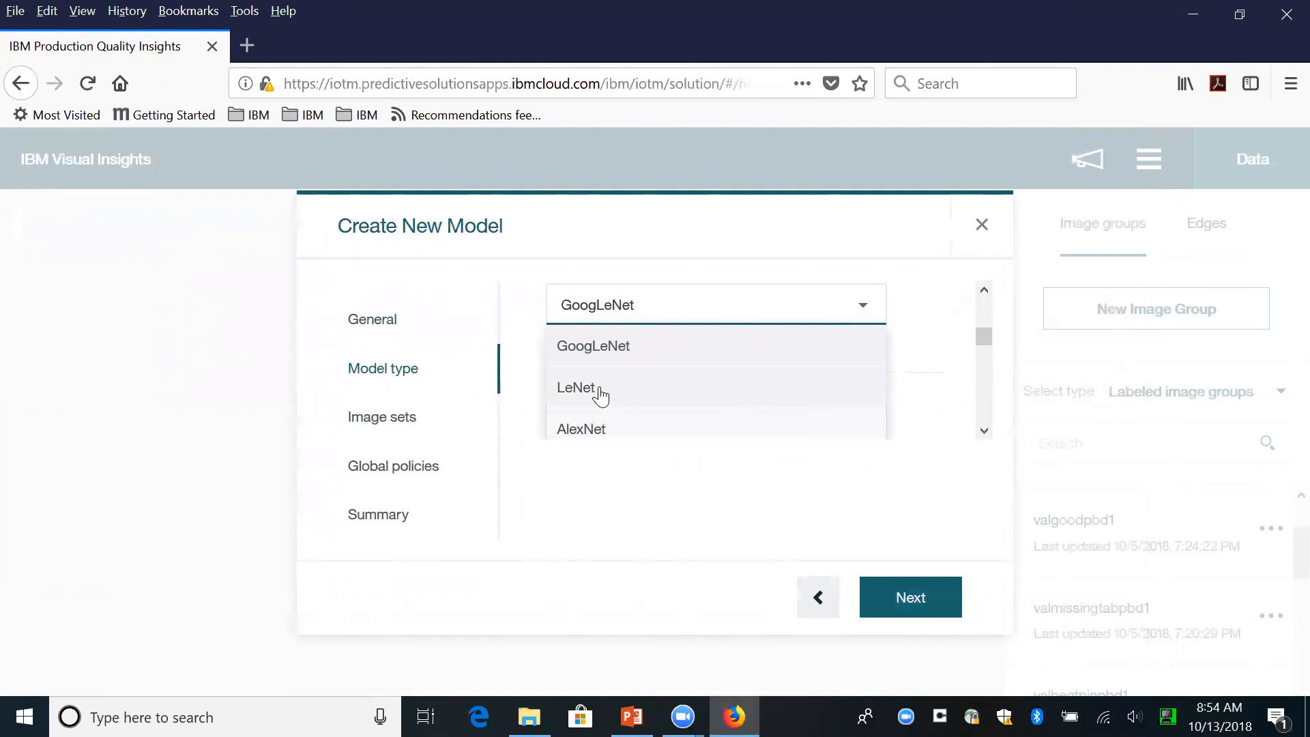
pyautogui.click(599, 394)
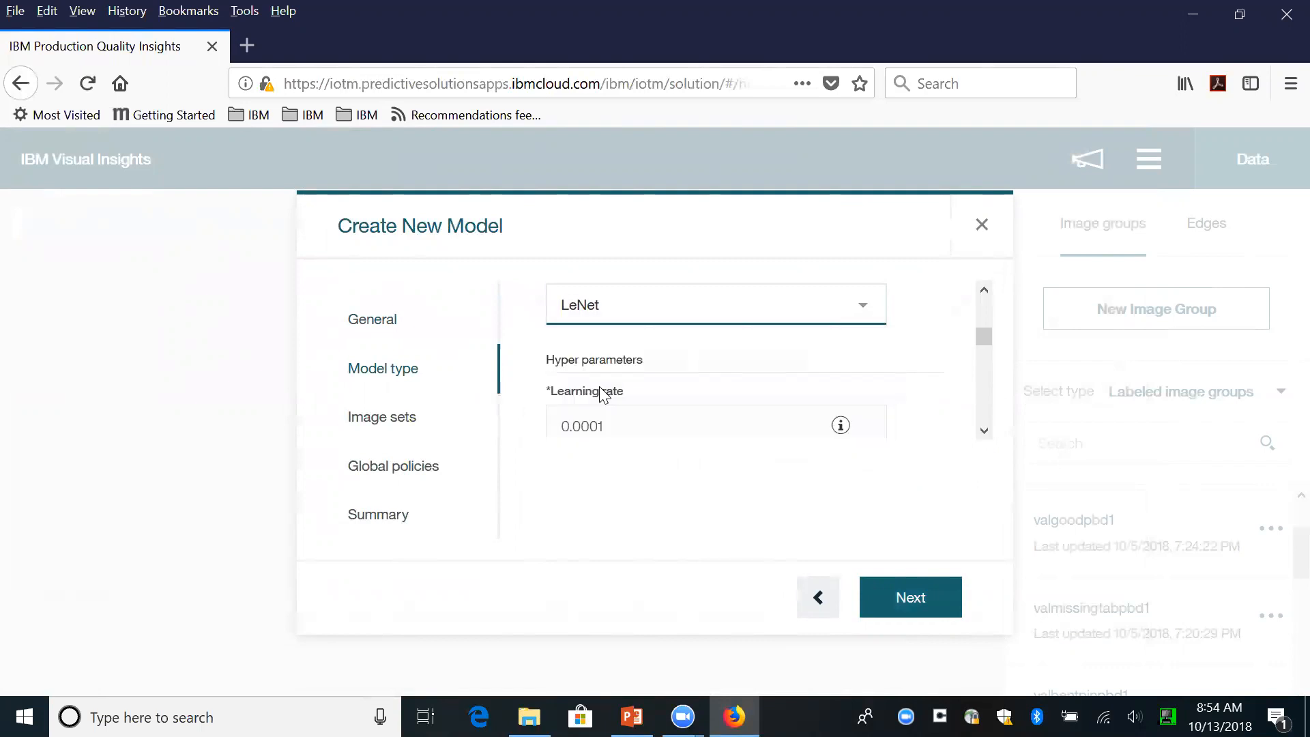
# - Review the hyper parameters and the training and test split without changing them, and continue to the image sets
pyautogui.moveTo(983, 336); pyautogui.dragTo(971, 425)
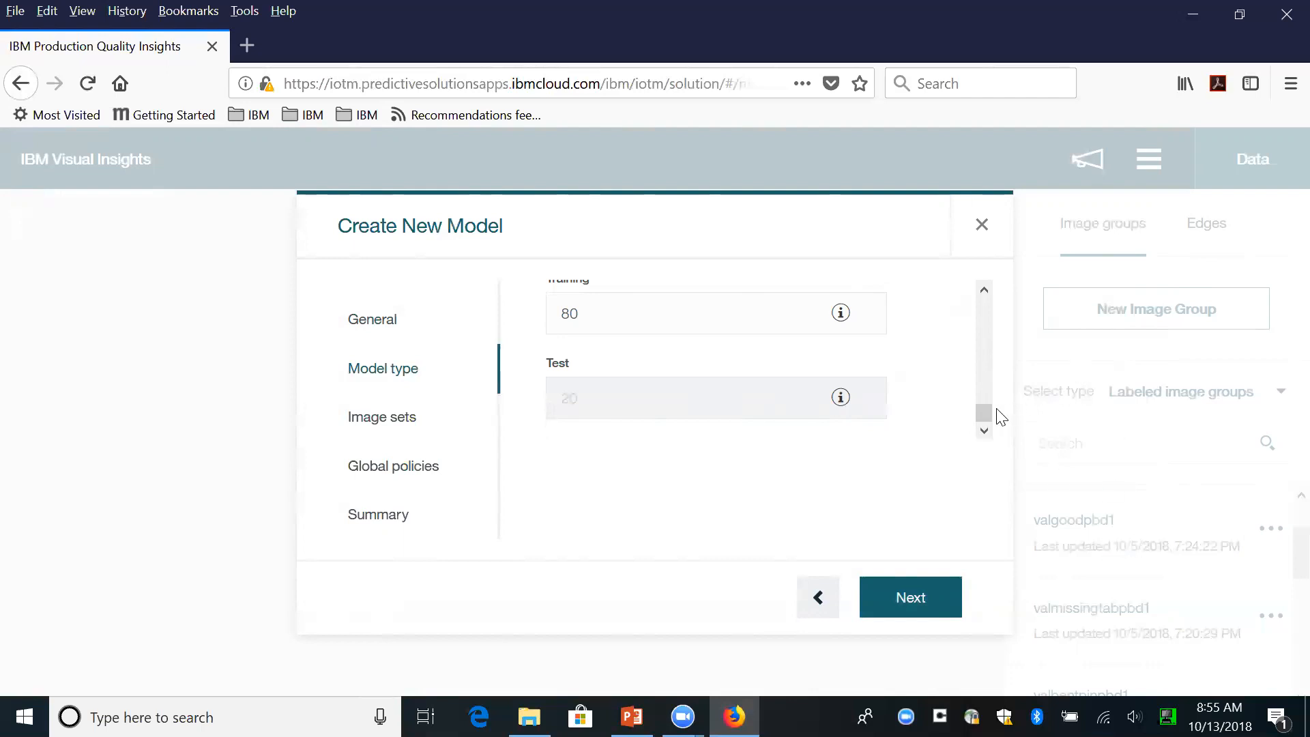
pyautogui.moveTo(984, 409); pyautogui.dragTo(1061, 332)
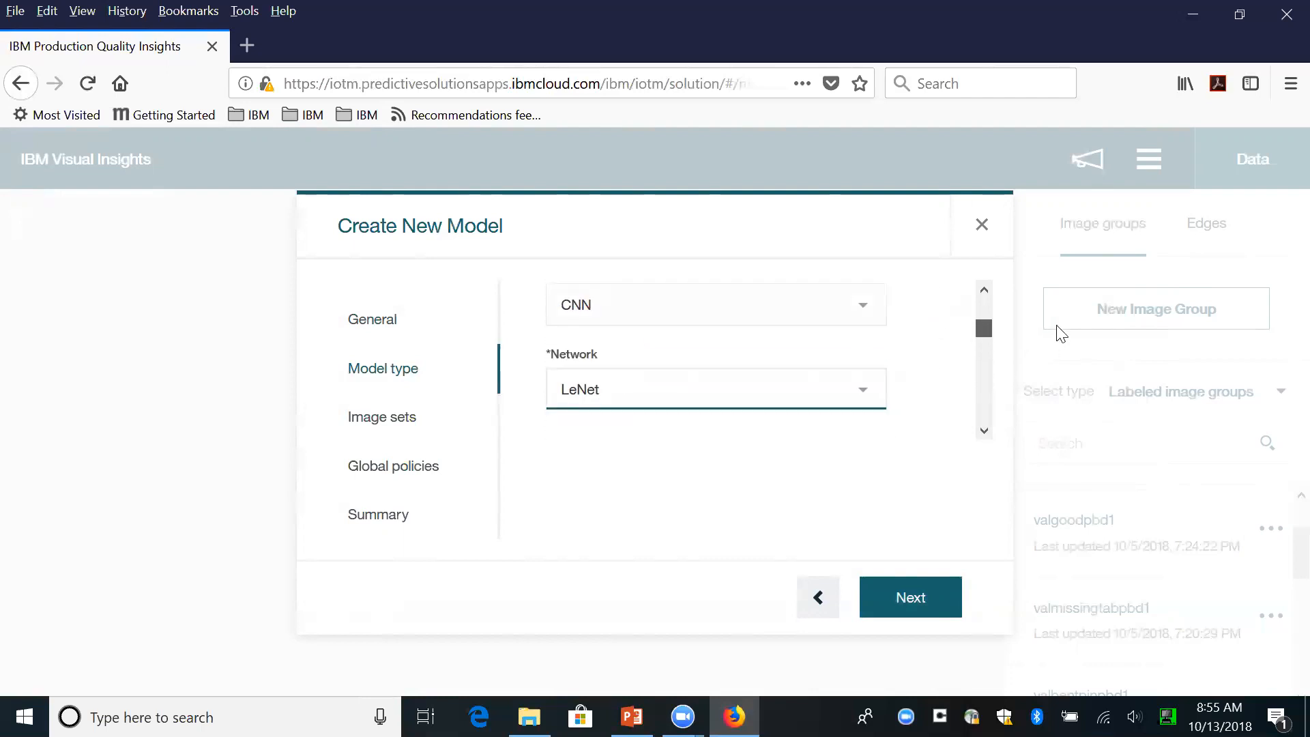
pyautogui.click(931, 596)
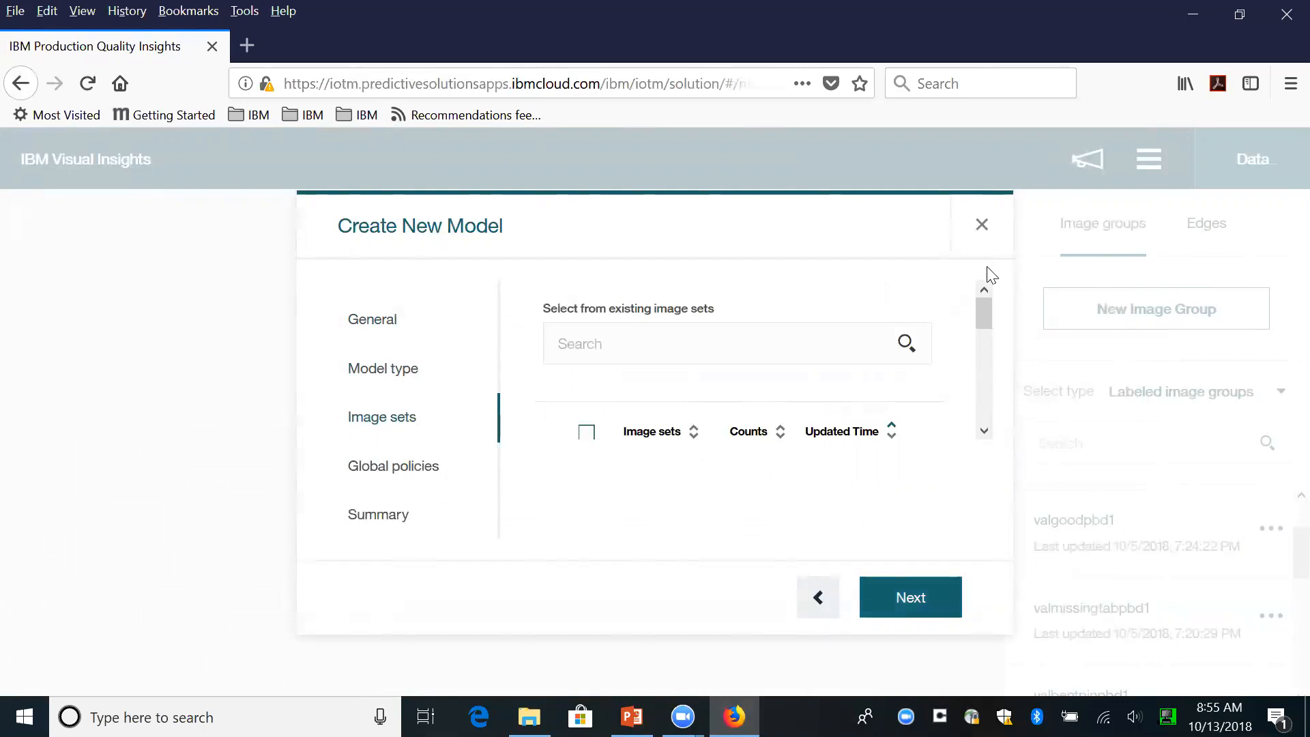
# - Add the image sets goodpbd1, missingtabpbd1 and bentpinpbd1 to the model and continue to the global policies
pyautogui.moveTo(985, 314); pyautogui.dragTo(979, 356)
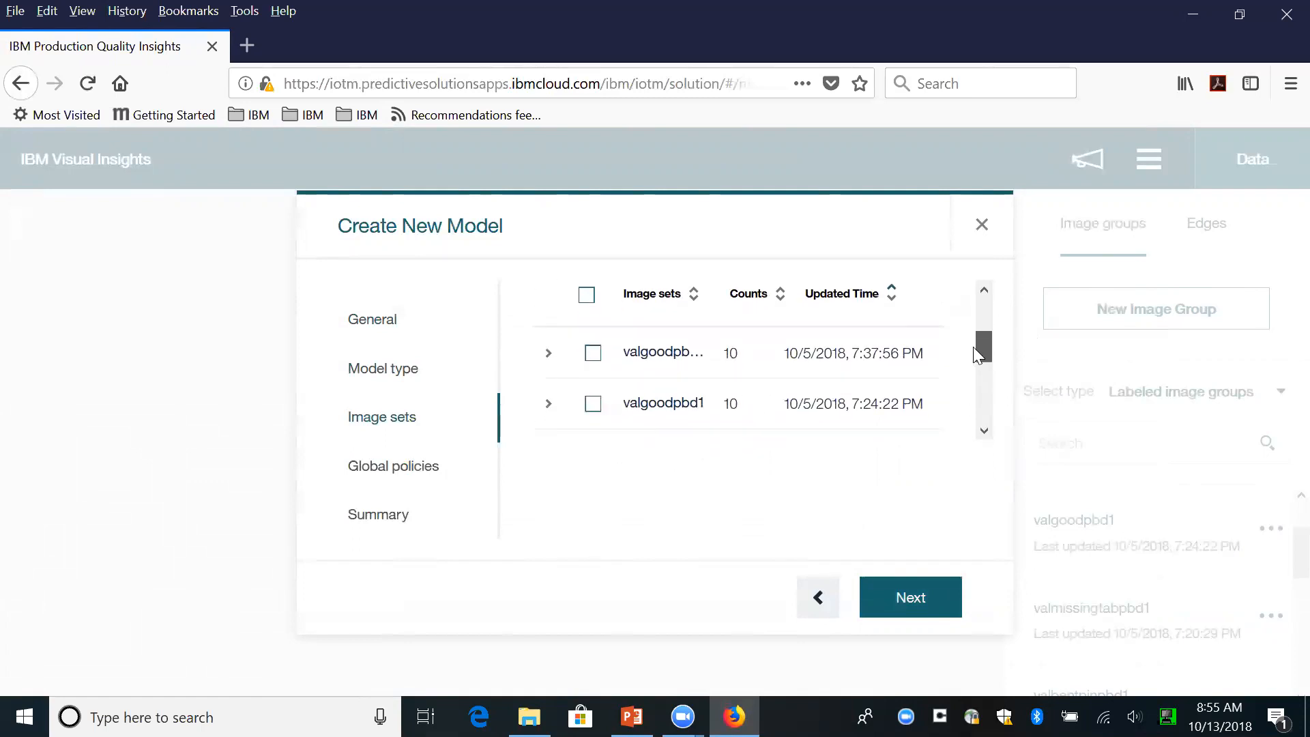
pyautogui.moveTo(974, 349); pyautogui.dragTo(958, 405)
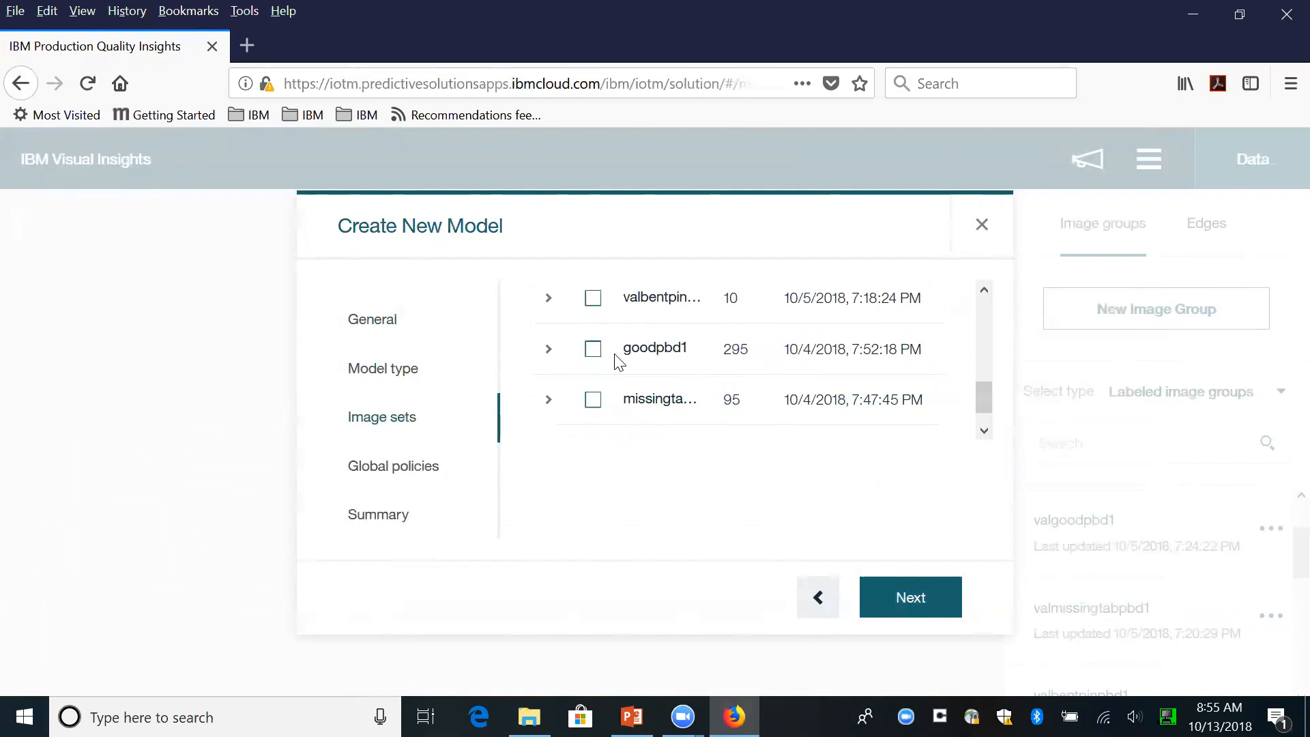
pyautogui.click(592, 354)
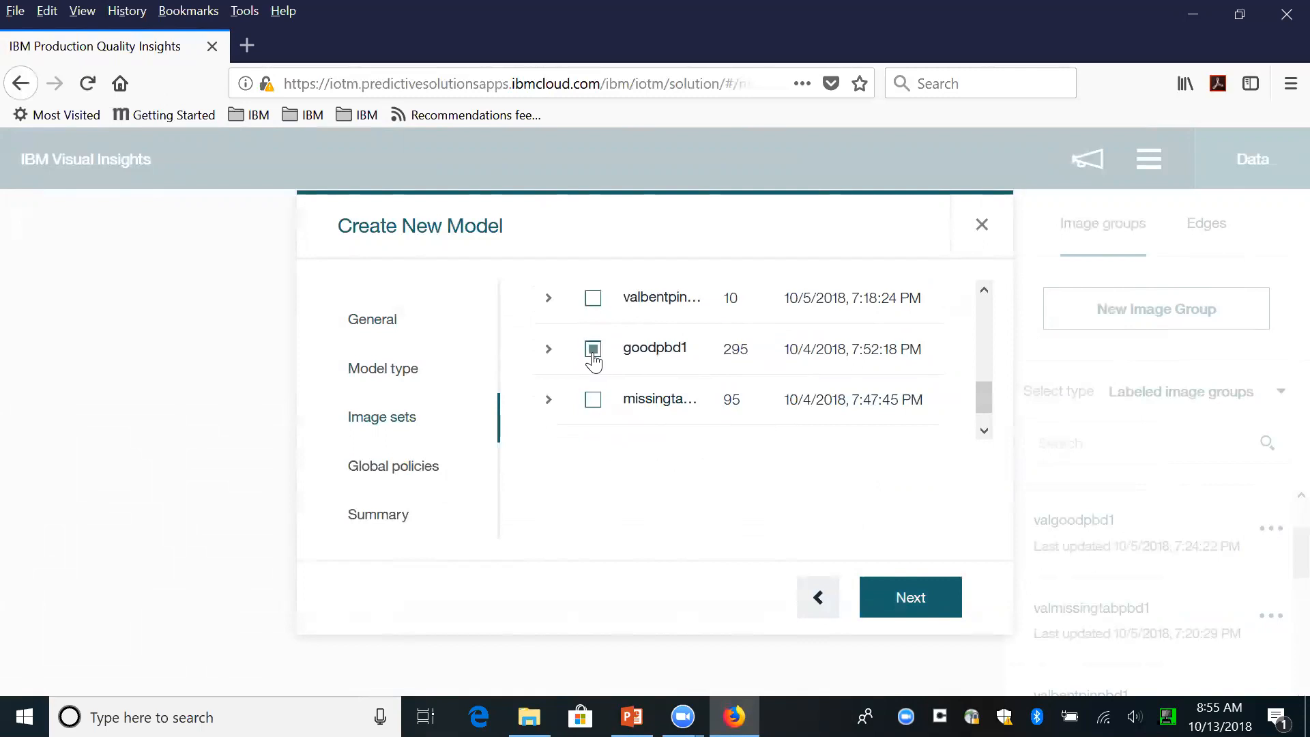
pyautogui.click(594, 402)
pyautogui.click(984, 433)
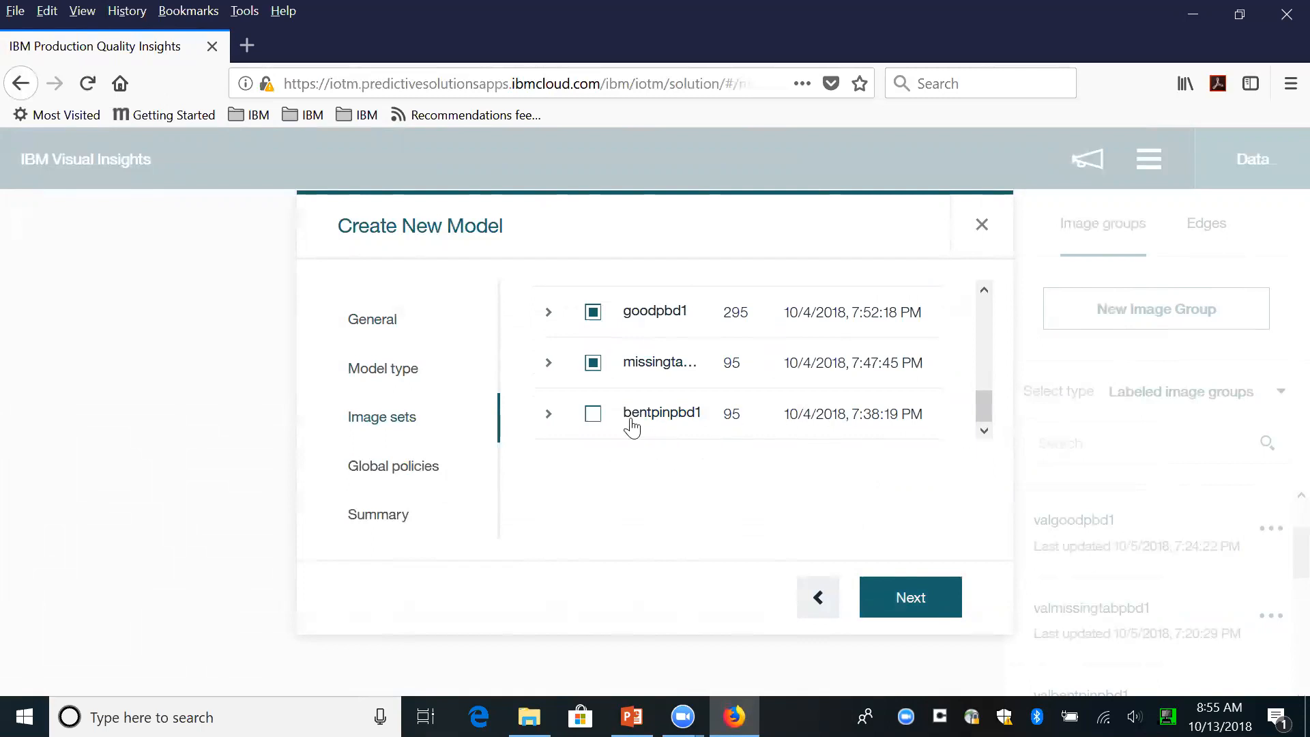
pyautogui.click(593, 417)
pyautogui.click(923, 602)
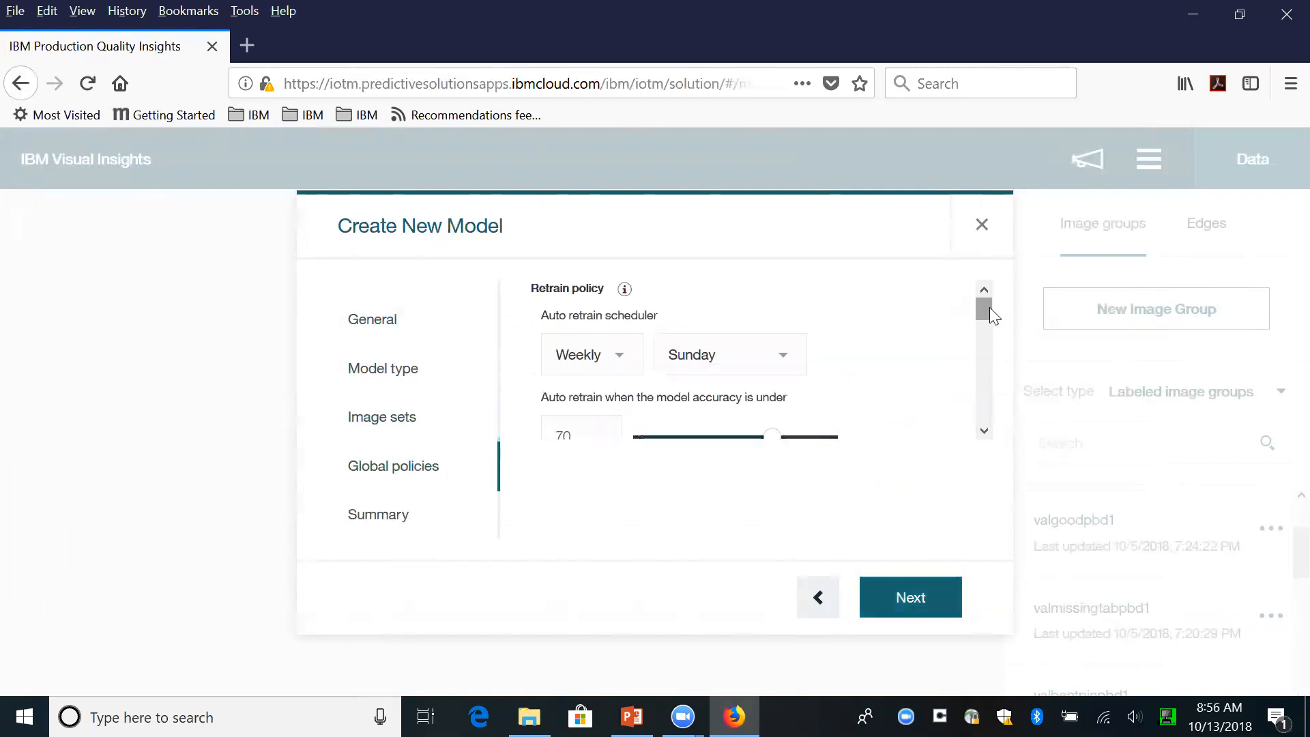
# - Keep the default global policies, check the model summary and start training the model
pyautogui.moveTo(989, 307); pyautogui.dragTo(1029, 301)
pyautogui.click(925, 600)
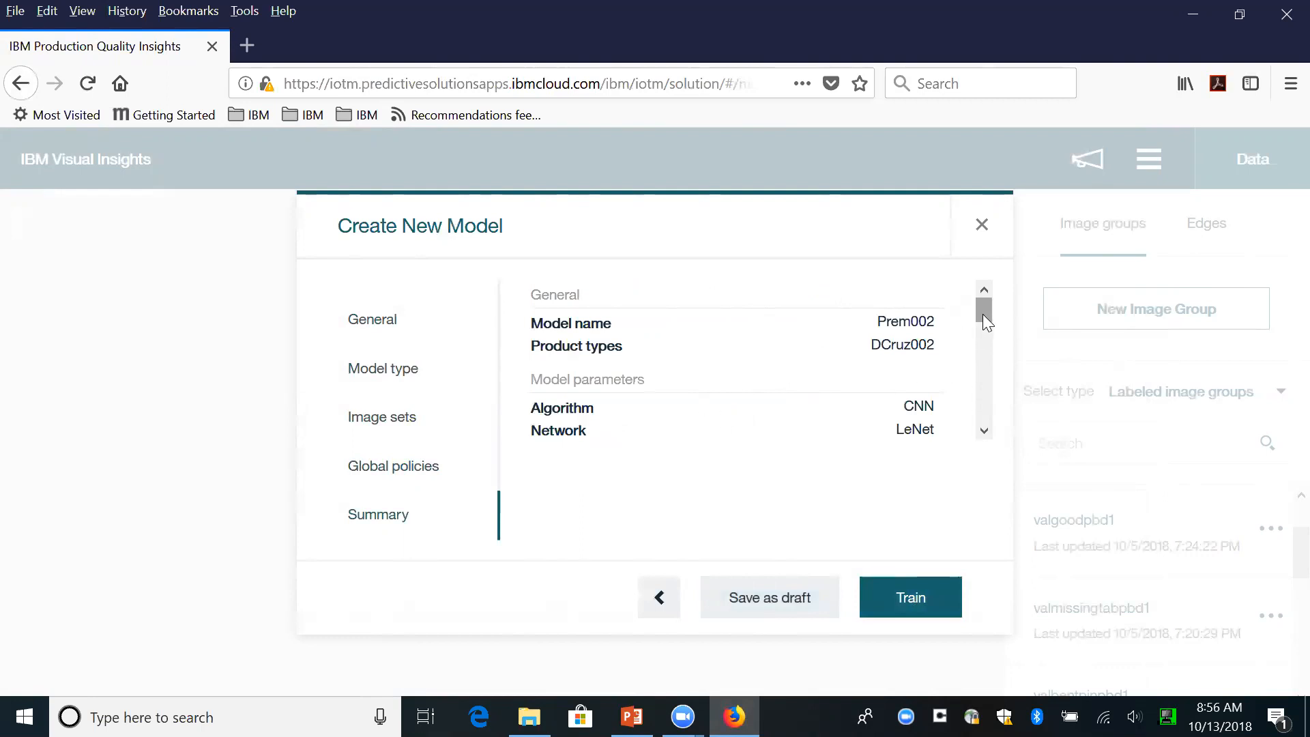
pyautogui.moveTo(982, 311); pyautogui.dragTo(982, 386)
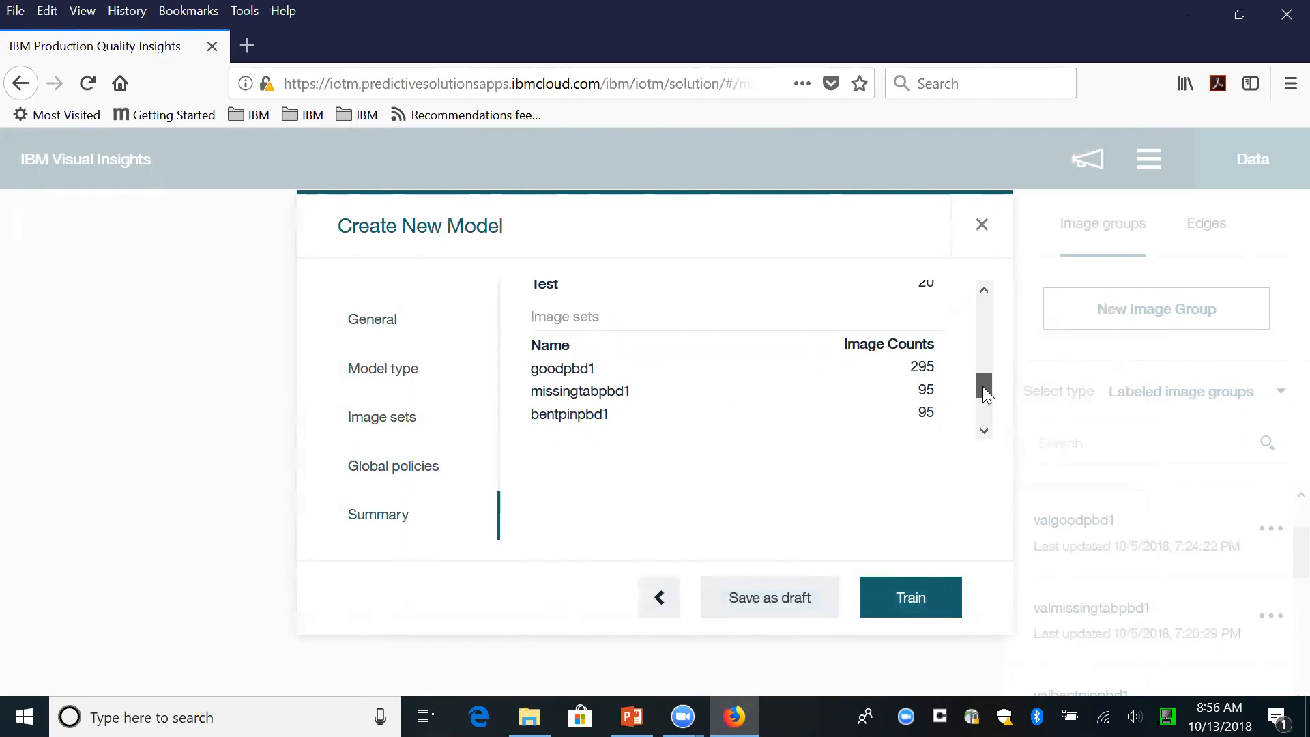
pyautogui.moveTo(983, 387); pyautogui.dragTo(983, 413)
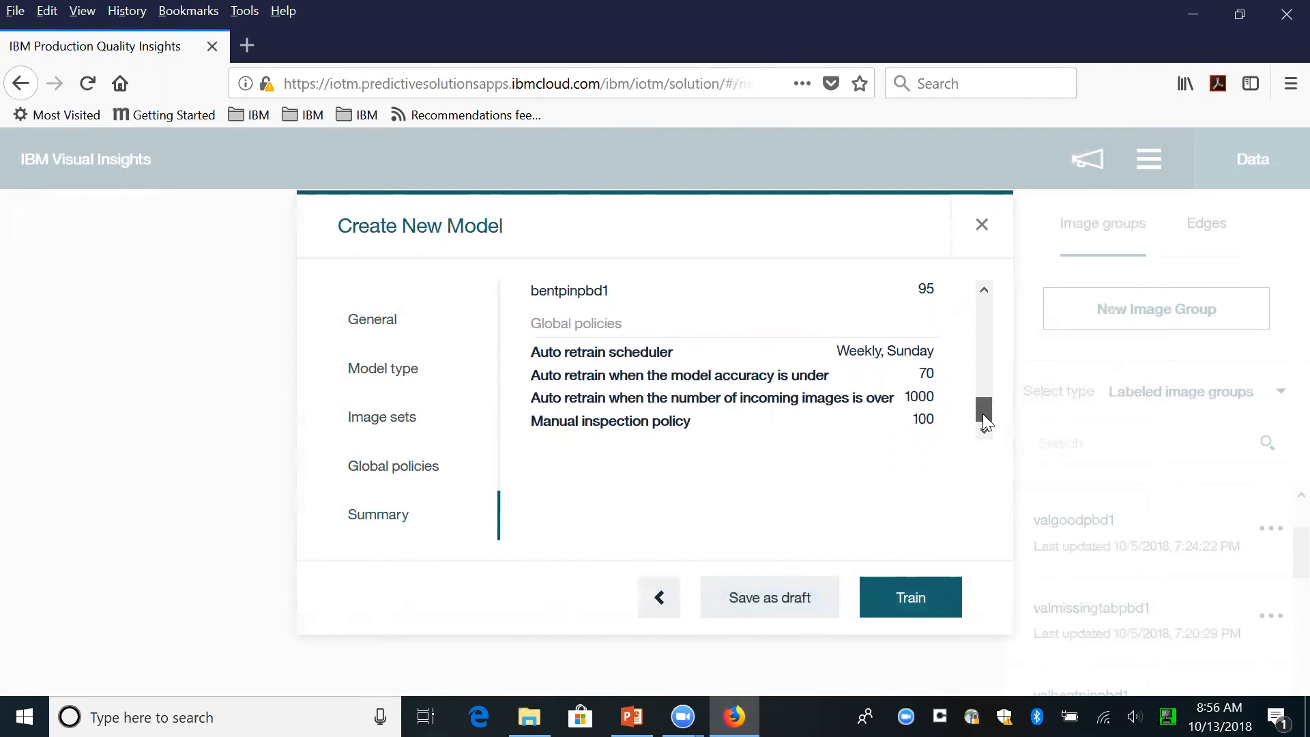
pyautogui.click(921, 601)
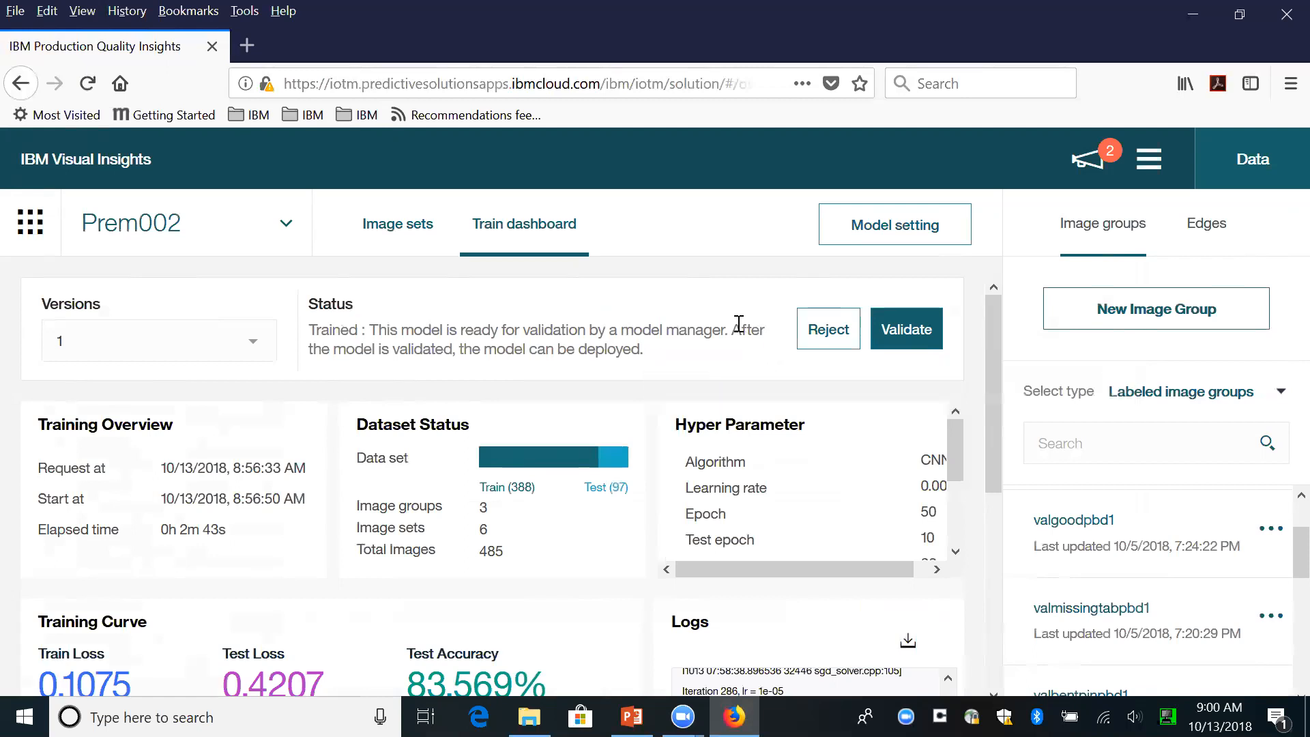
# - Examine the trained model's dashboard, including its hyper parameters, training curve and logs
pyautogui.scroll(-2, 943, 465)
pyautogui.scroll(-1, 943, 465)
pyautogui.scroll(1, 938, 457)
pyautogui.moveTo(943, 452); pyautogui.dragTo(756, 498)
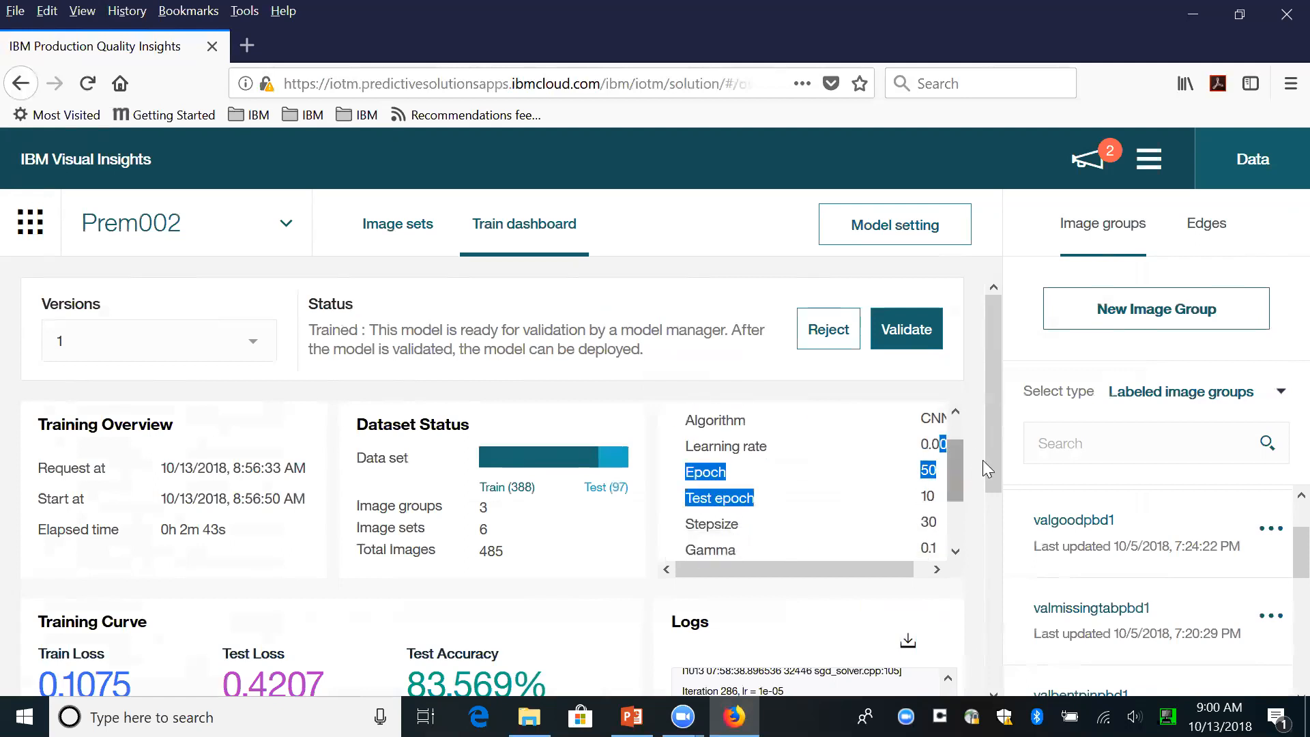
pyautogui.moveTo(994, 451); pyautogui.dragTo(950, 600)
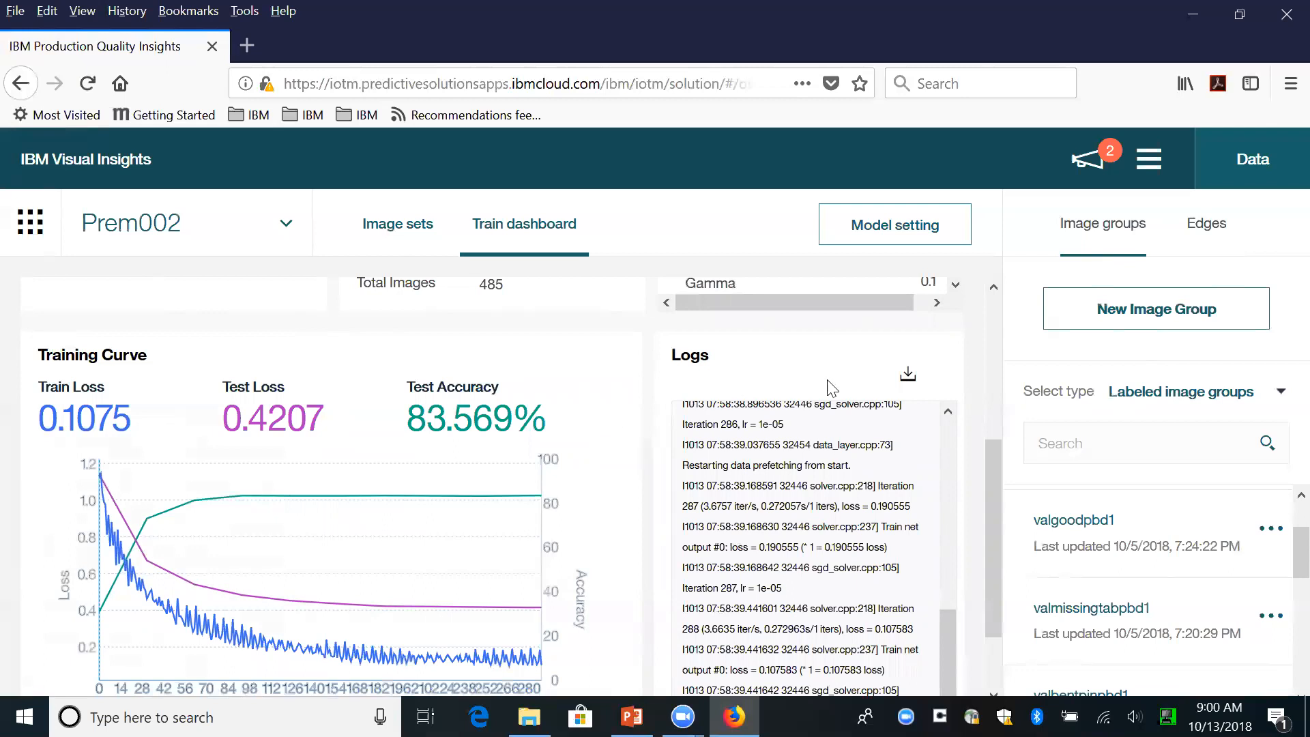
pyautogui.moveTo(992, 456); pyautogui.dragTo(1009, 277)
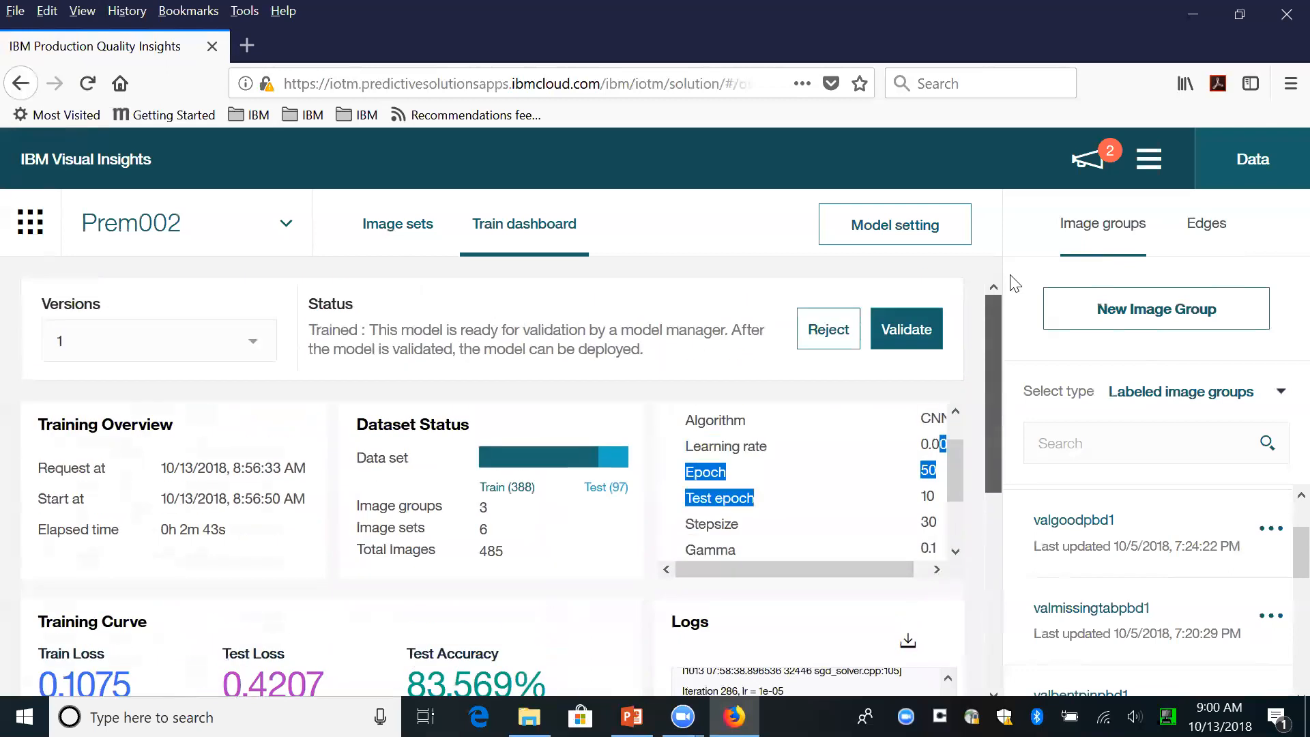
# - Start validating the trained model and select valgood.zip as the validation image set for the goodpbd1 group
pyautogui.click(899, 334)
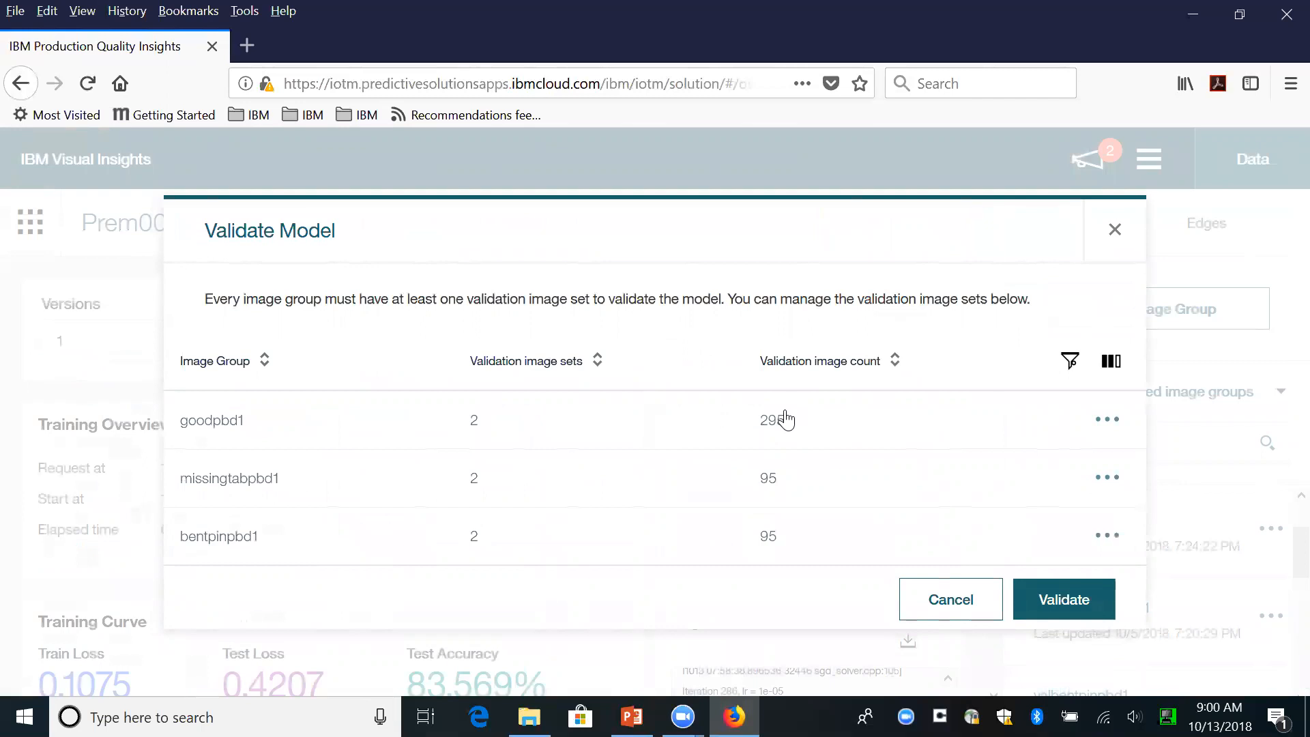
pyautogui.click(1115, 419)
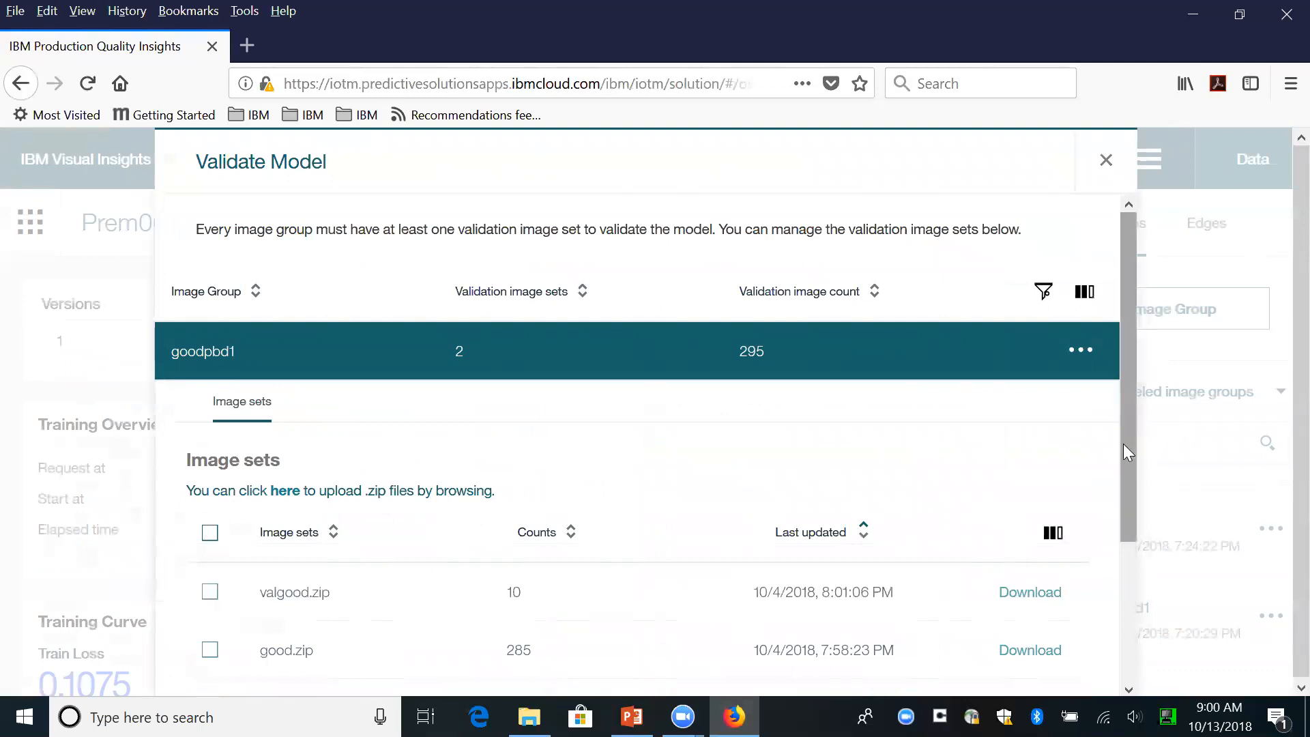
pyautogui.scroll(-3, 1119, 490)
pyautogui.scroll(-2, 1119, 490)
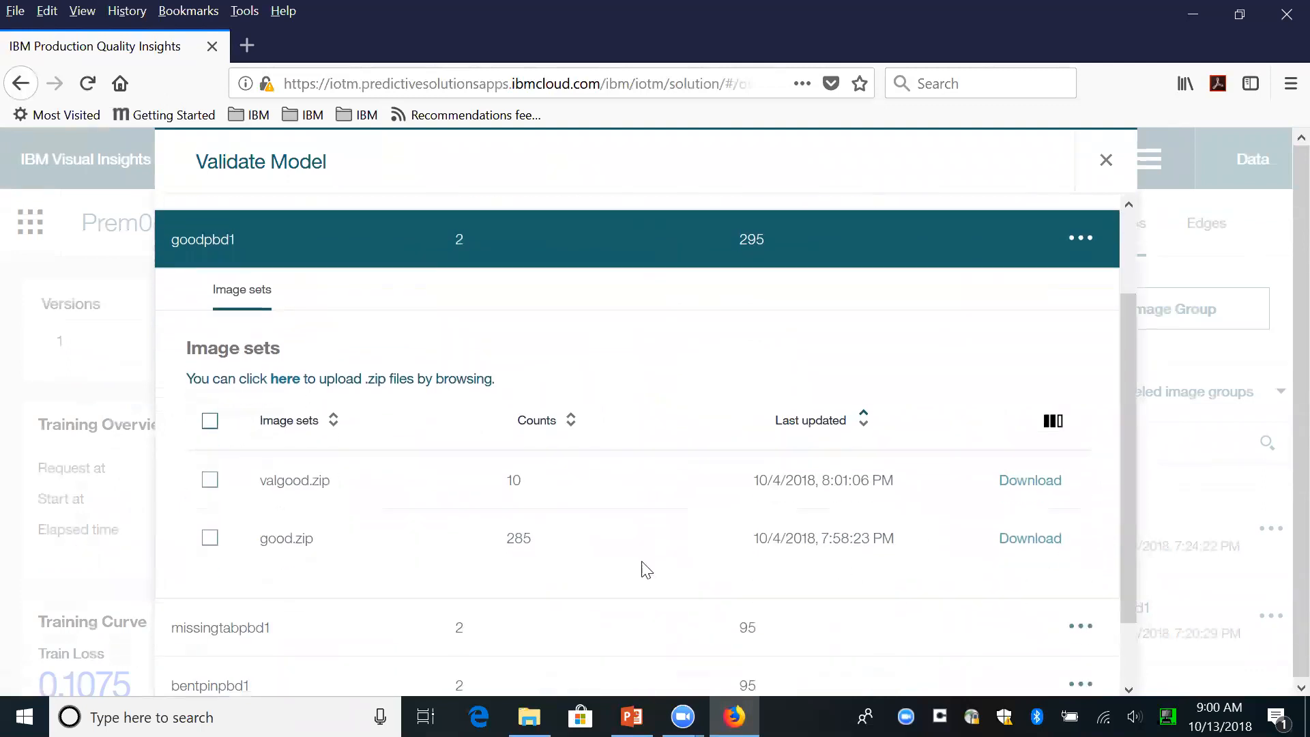
pyautogui.click(209, 481)
pyautogui.scroll(-2, 1129, 382)
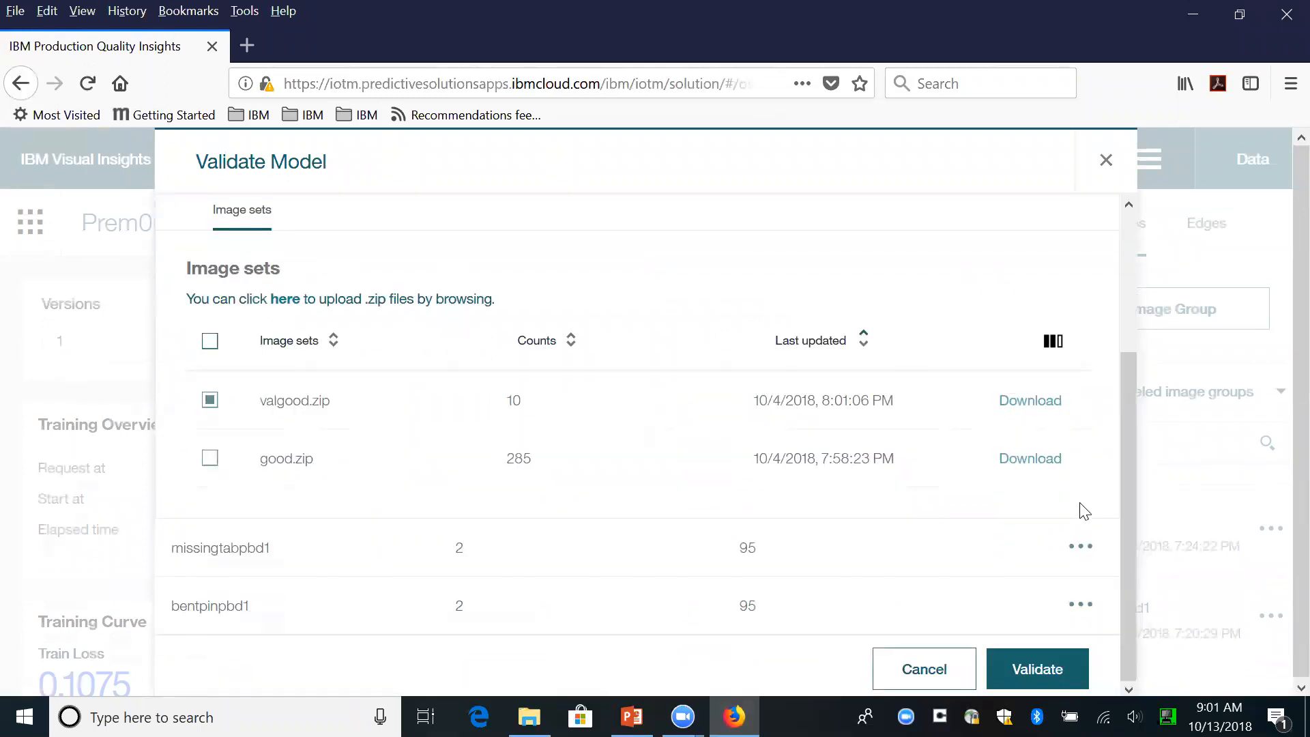
# - Select valmissingtab.zip as the validation image set for the missingtabpbd1 group
pyautogui.click(1084, 551)
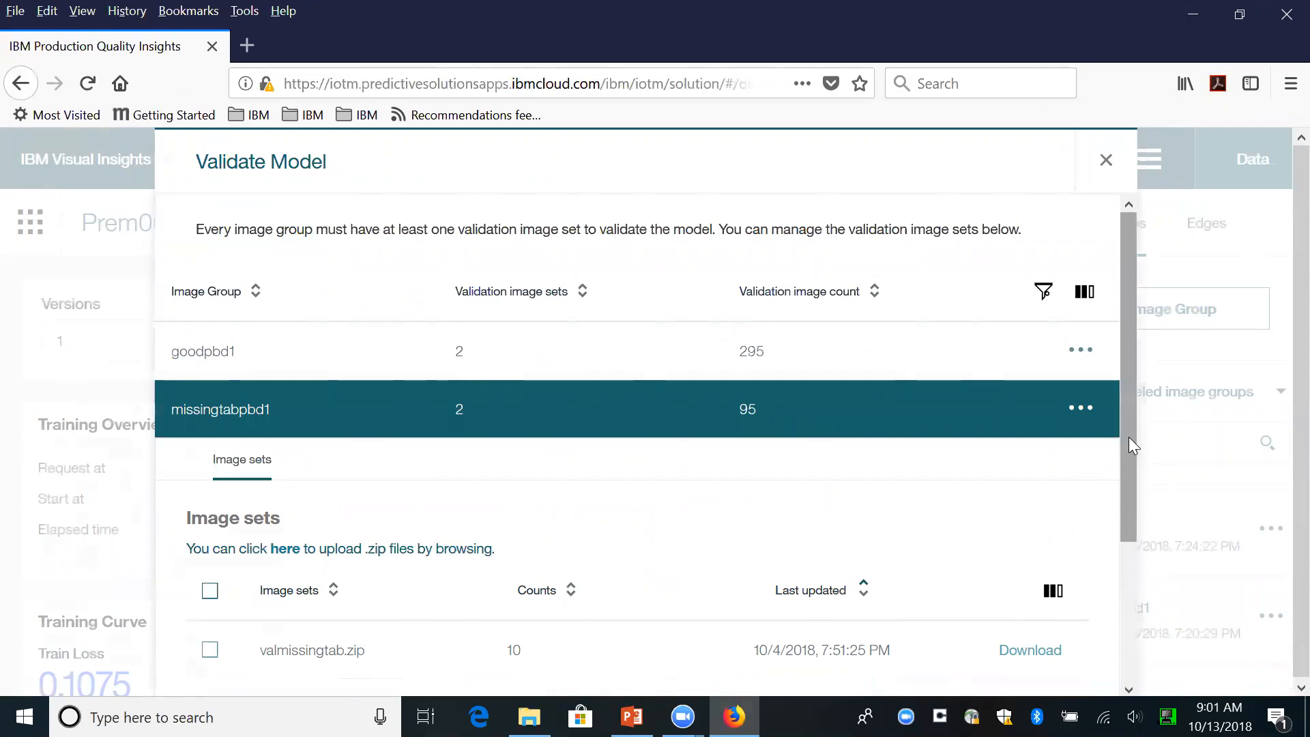
pyautogui.moveTo(1128, 437); pyautogui.dragTo(1119, 494)
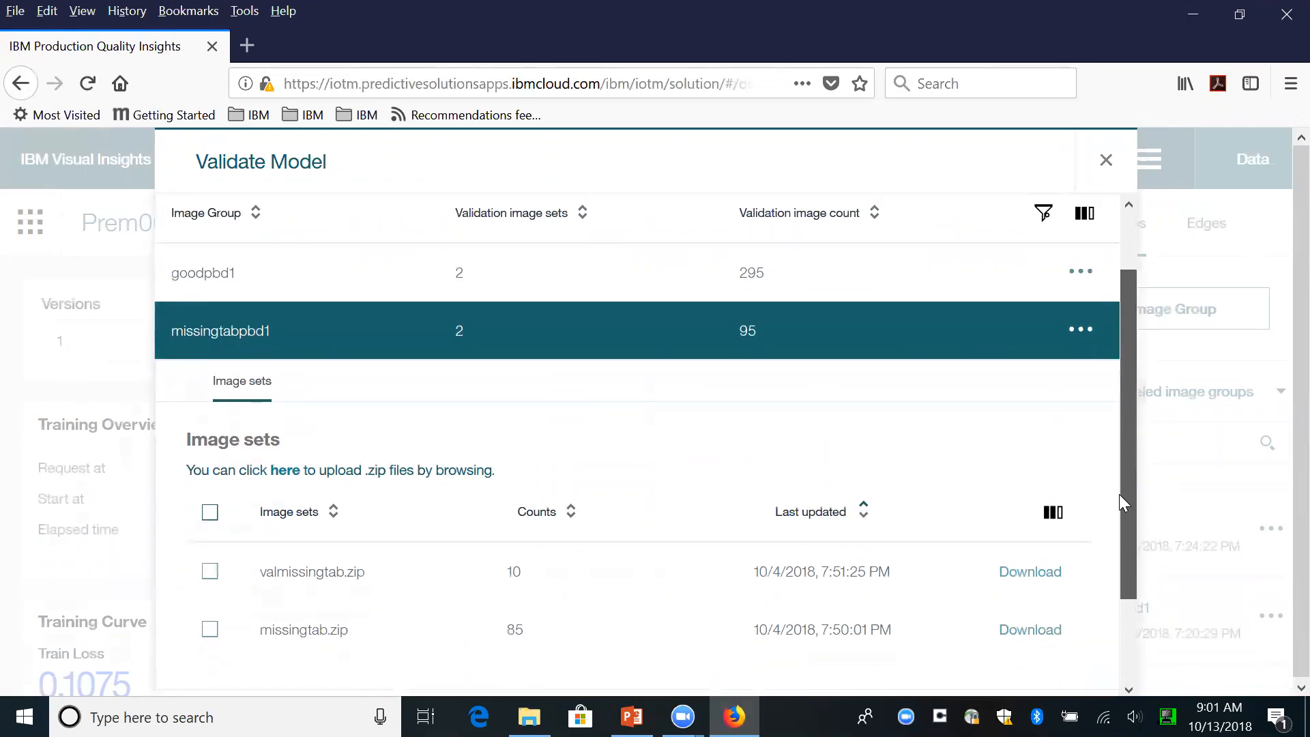
pyautogui.click(209, 577)
# - Select valbentpin.zip as the validation image set for the bentpinpbd1 group
pyautogui.moveTo(1130, 416); pyautogui.dragTo(1112, 565)
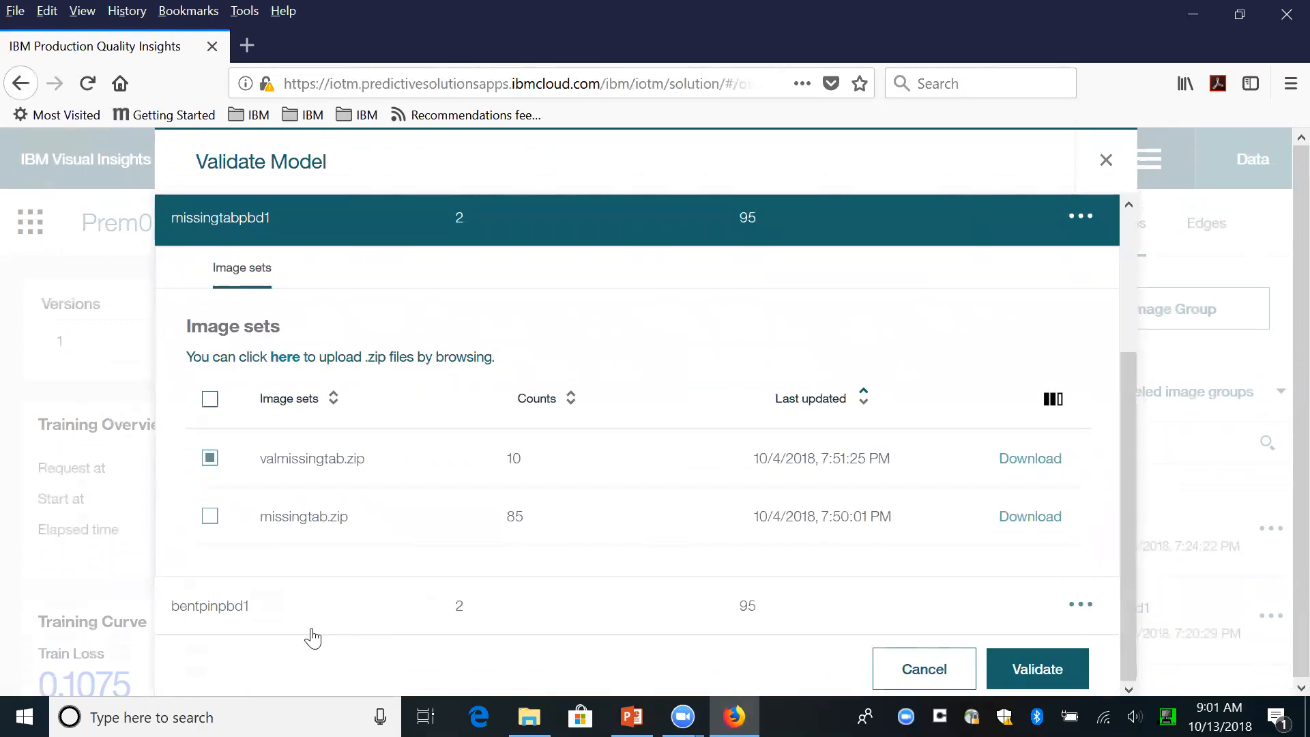
pyautogui.click(227, 615)
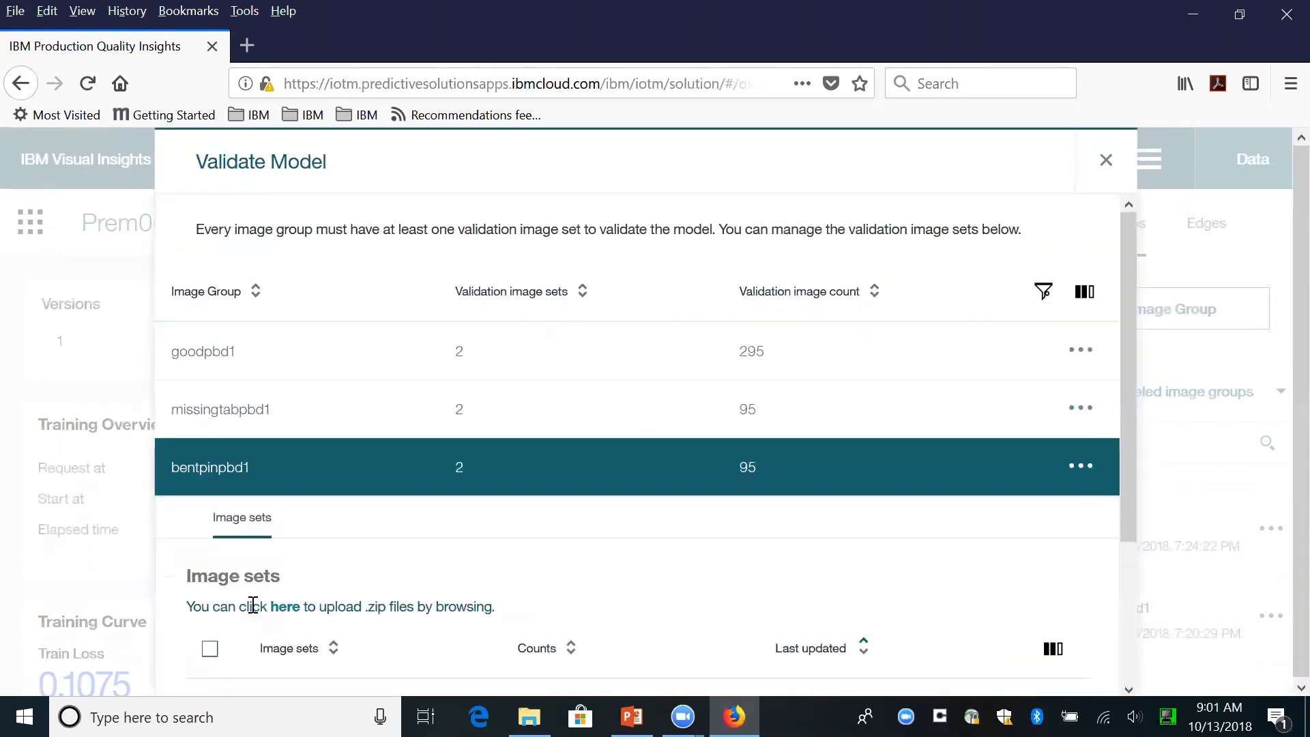
pyautogui.scroll(-1, 1124, 488)
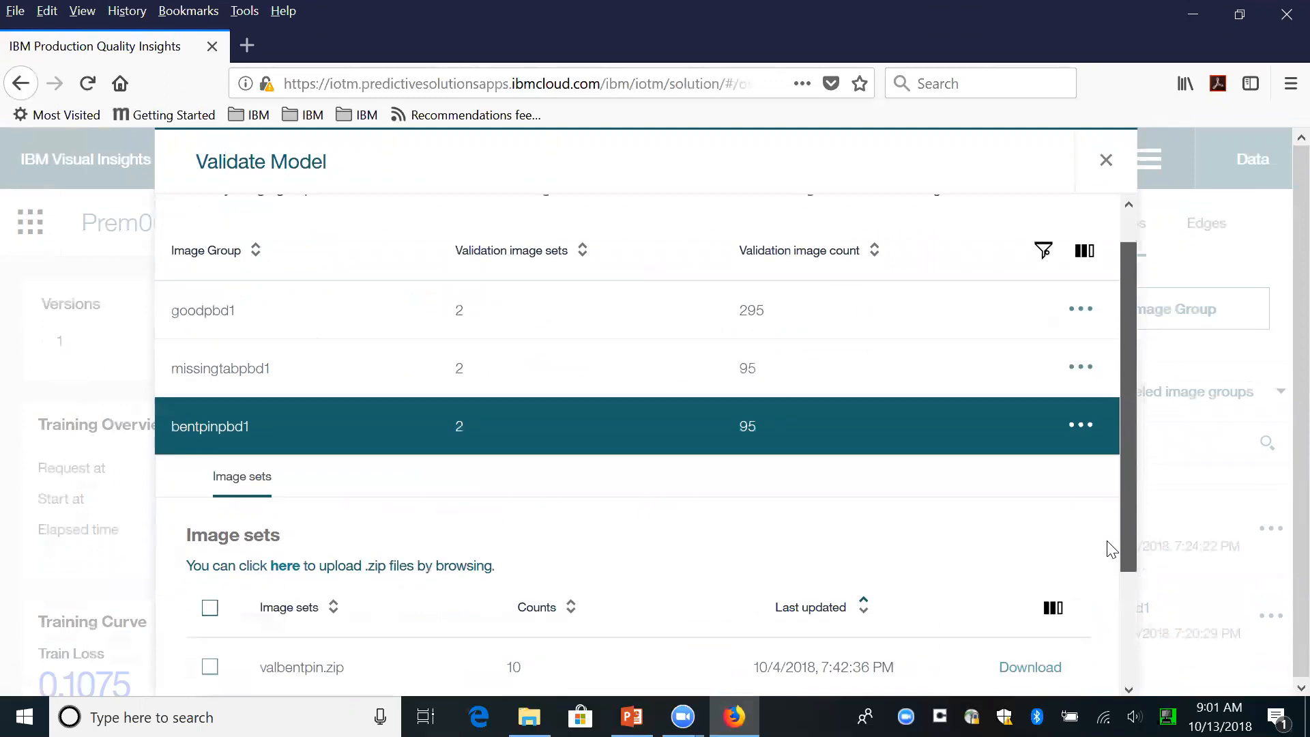
pyautogui.scroll(-1, 1112, 549)
pyautogui.click(210, 599)
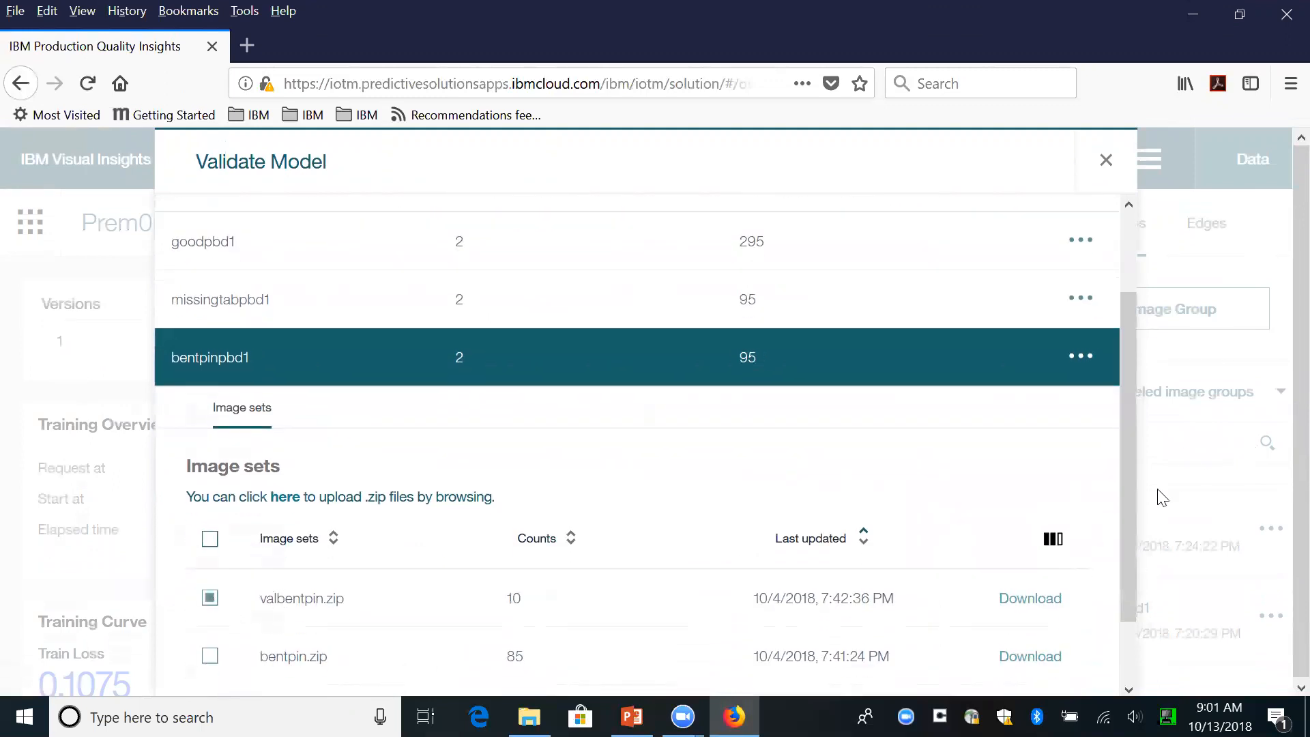
# - Review the image groups in the validation list and start validating the model
pyautogui.scroll(1, 1132, 504)
pyautogui.scroll(1, 1153, 479)
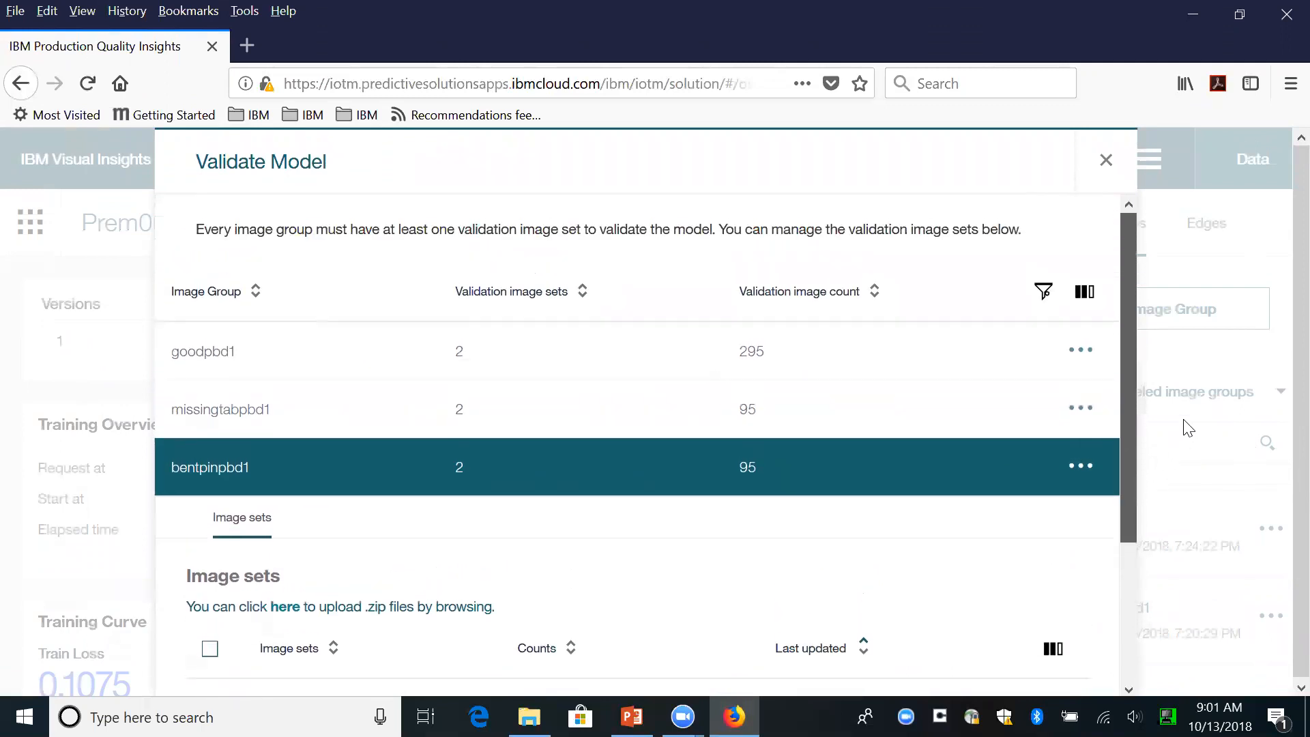
pyautogui.scroll(-2, 1187, 428)
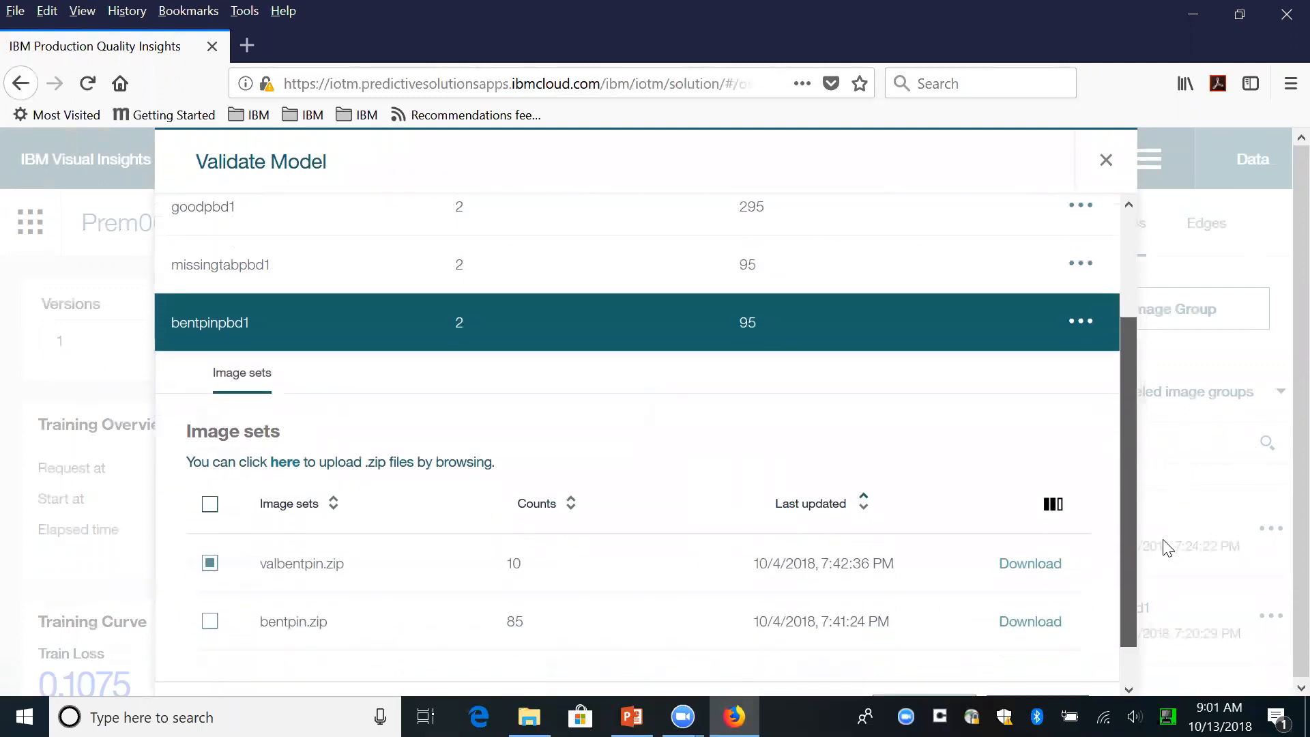
pyautogui.scroll(-1, 1155, 576)
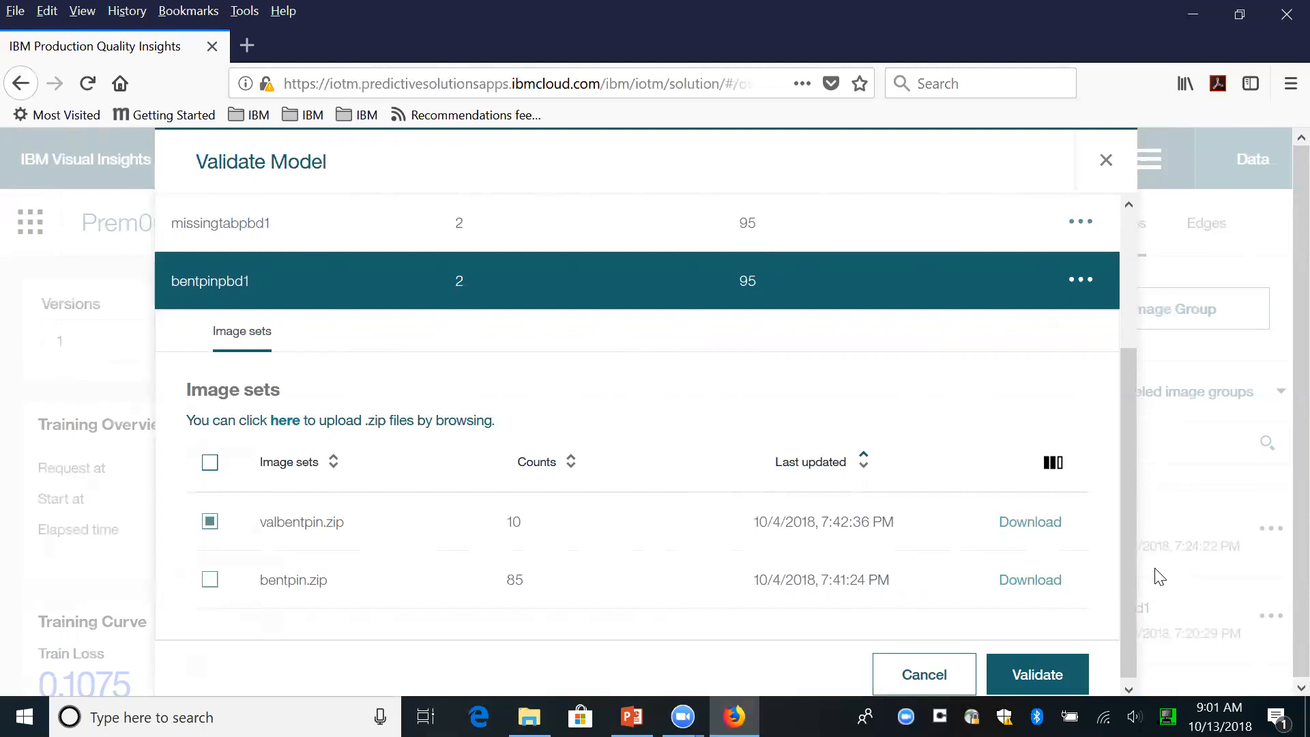
pyautogui.click(1020, 674)
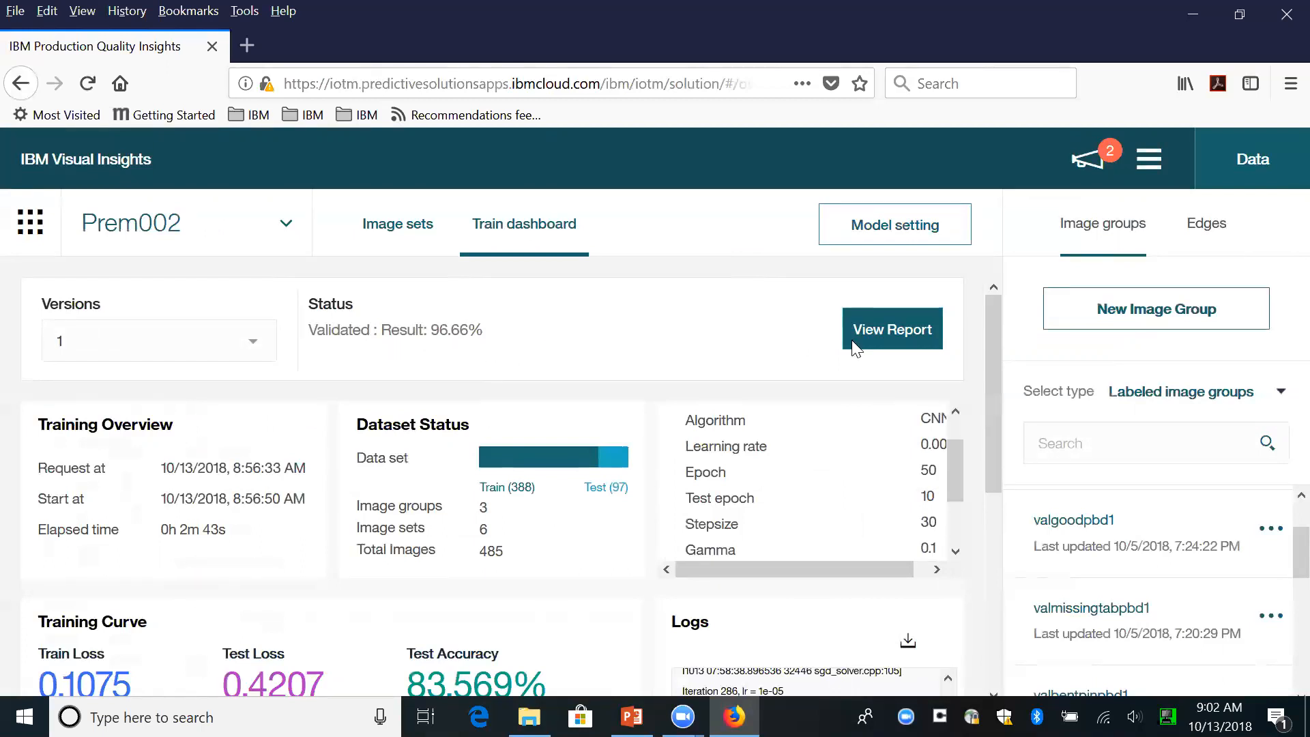
# - Review the model's validation report, including its confusion matrix, and accept and publish the model
pyautogui.click(894, 329)
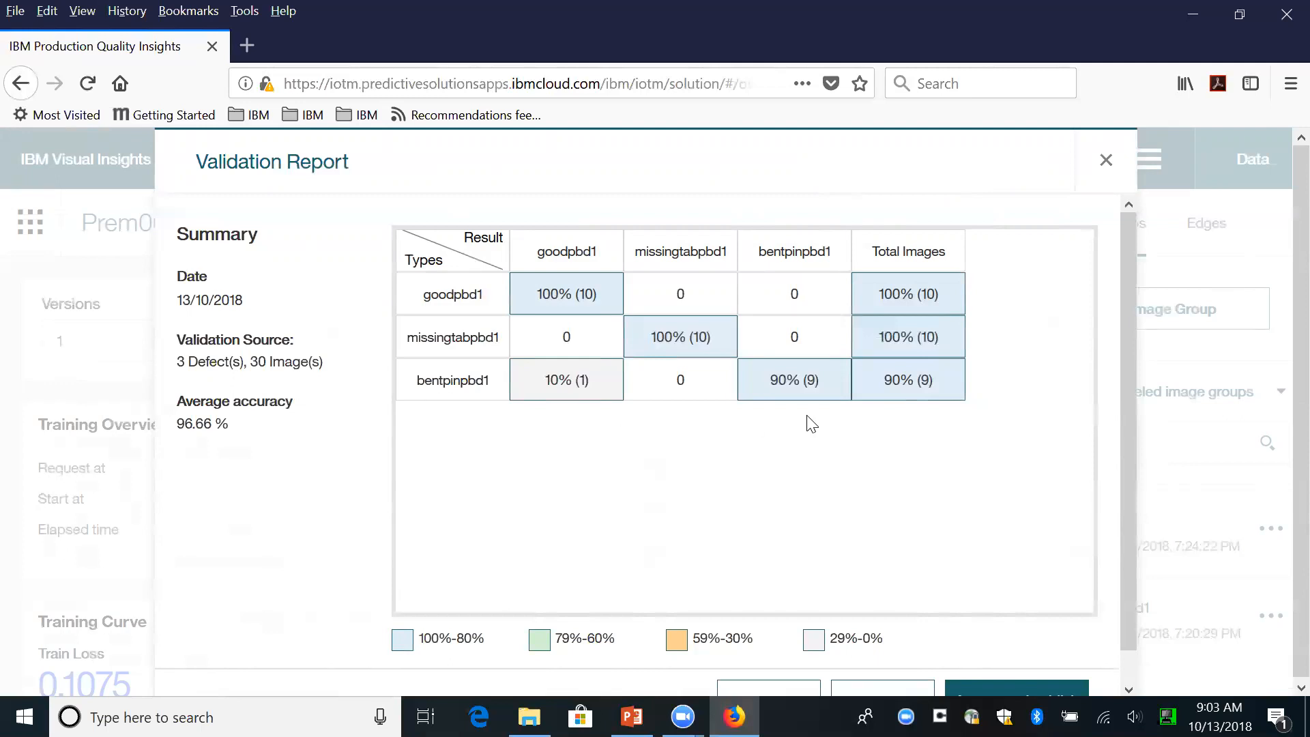
pyautogui.moveTo(1125, 392); pyautogui.dragTo(1129, 451)
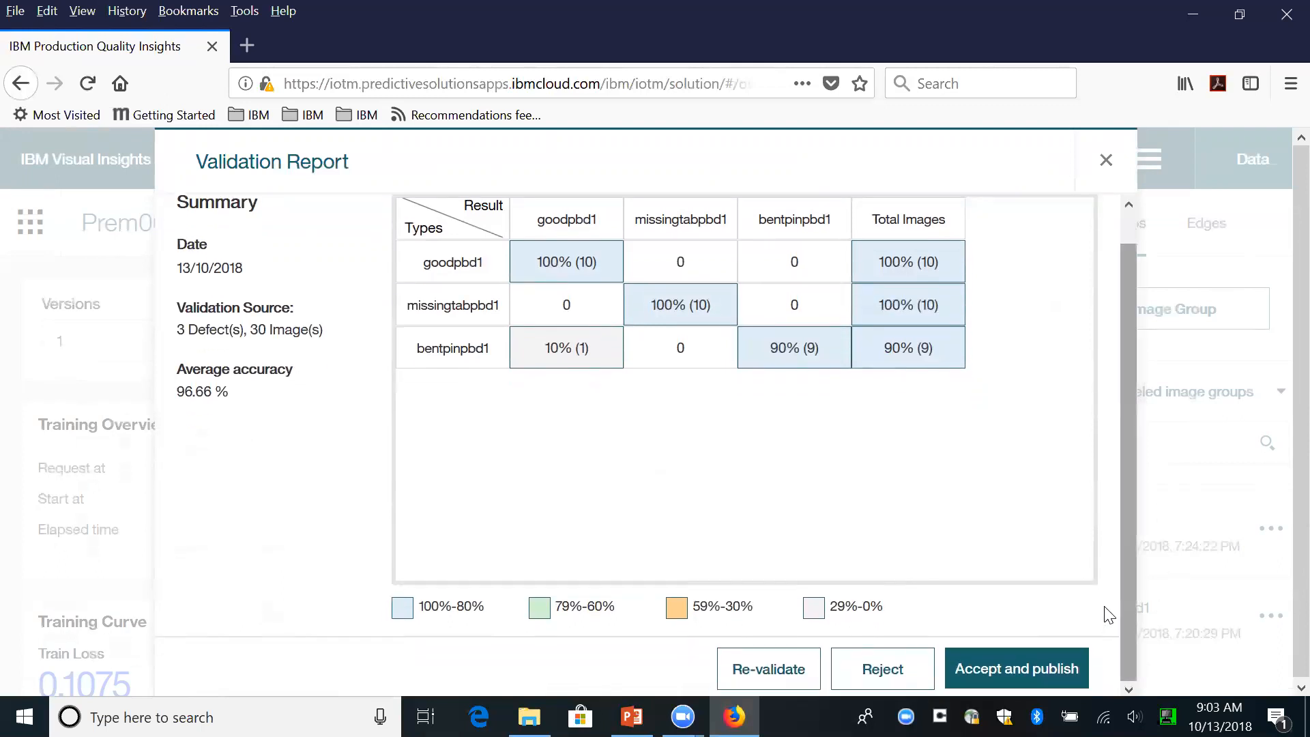
pyautogui.click(994, 671)
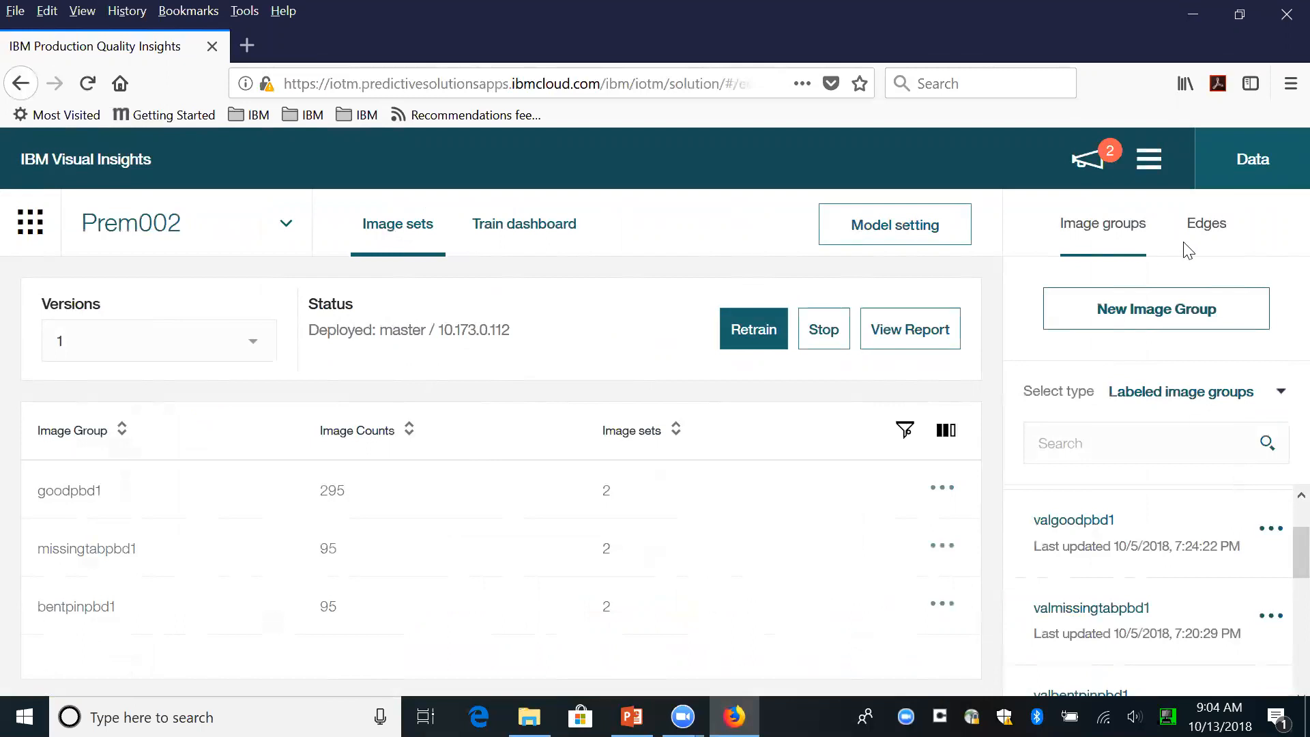
# - Open the end to end API guidance and advance from Register Model to the Test Model stage
pyautogui.click(1154, 161)
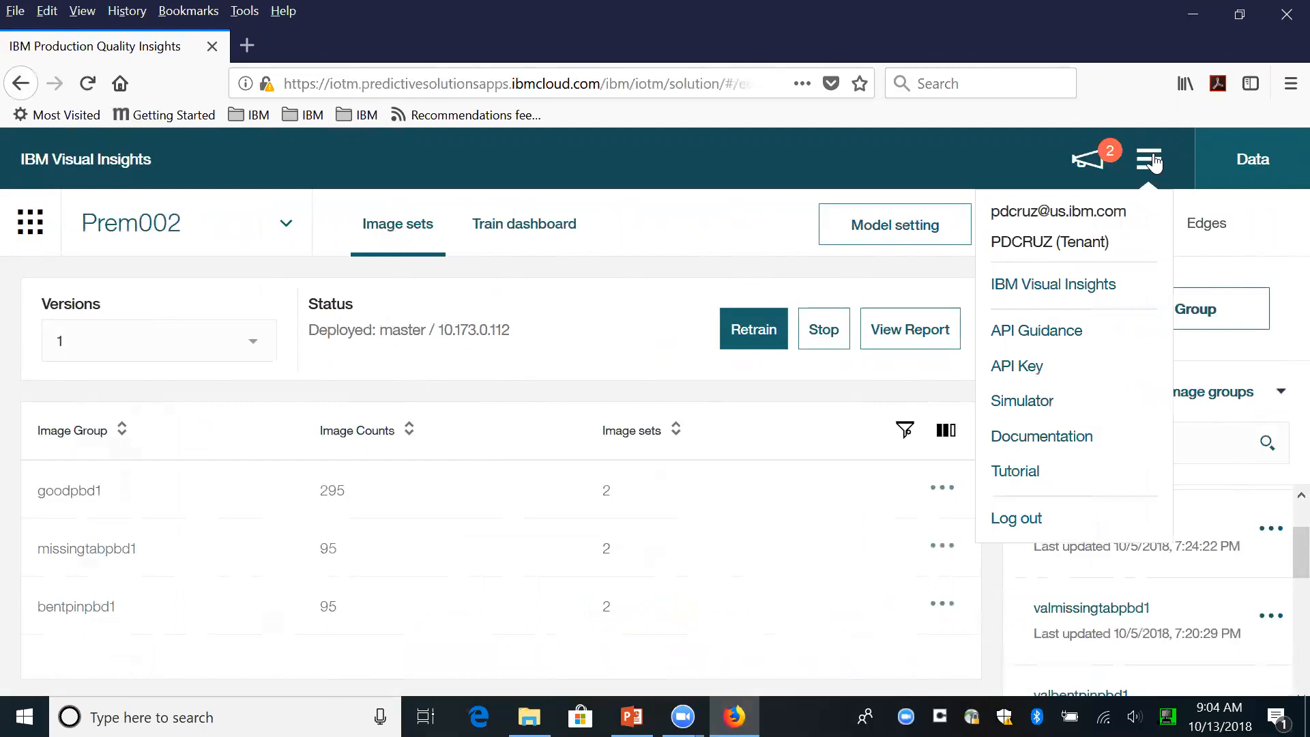
pyautogui.click(1059, 330)
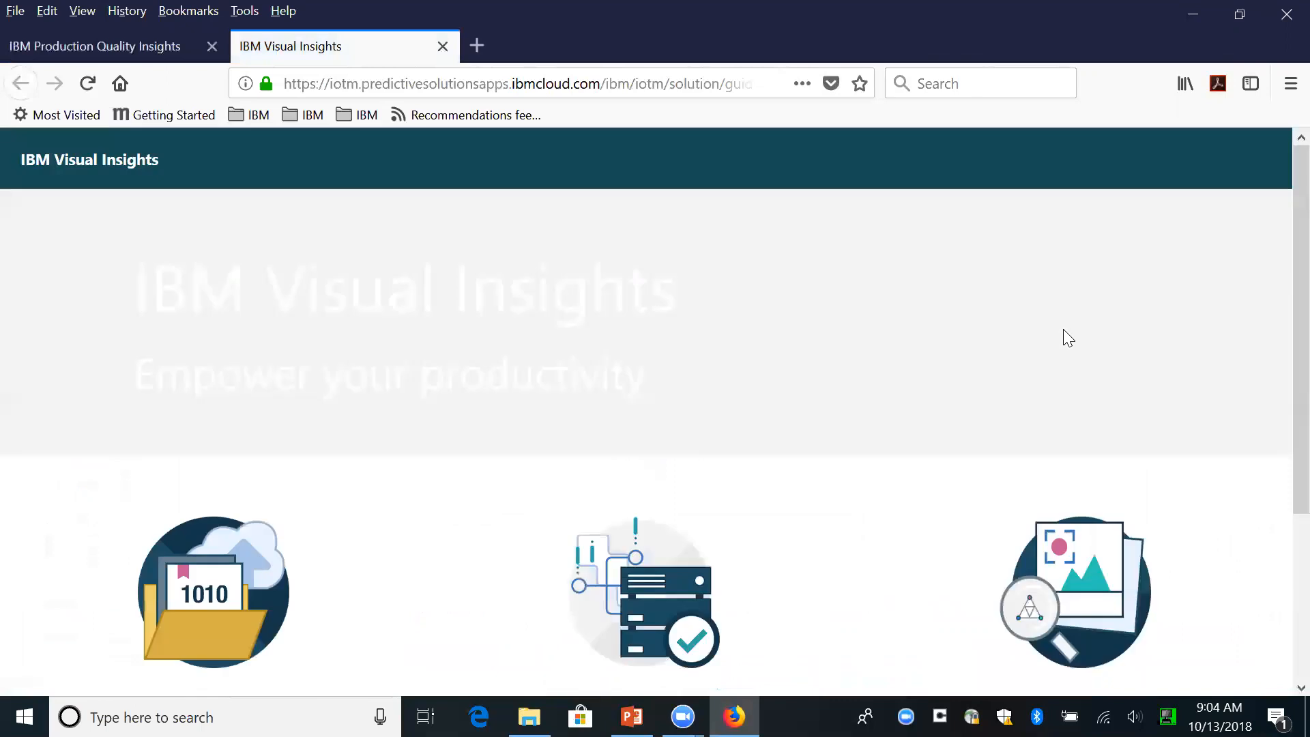
pyautogui.scroll(-3, 1280, 284)
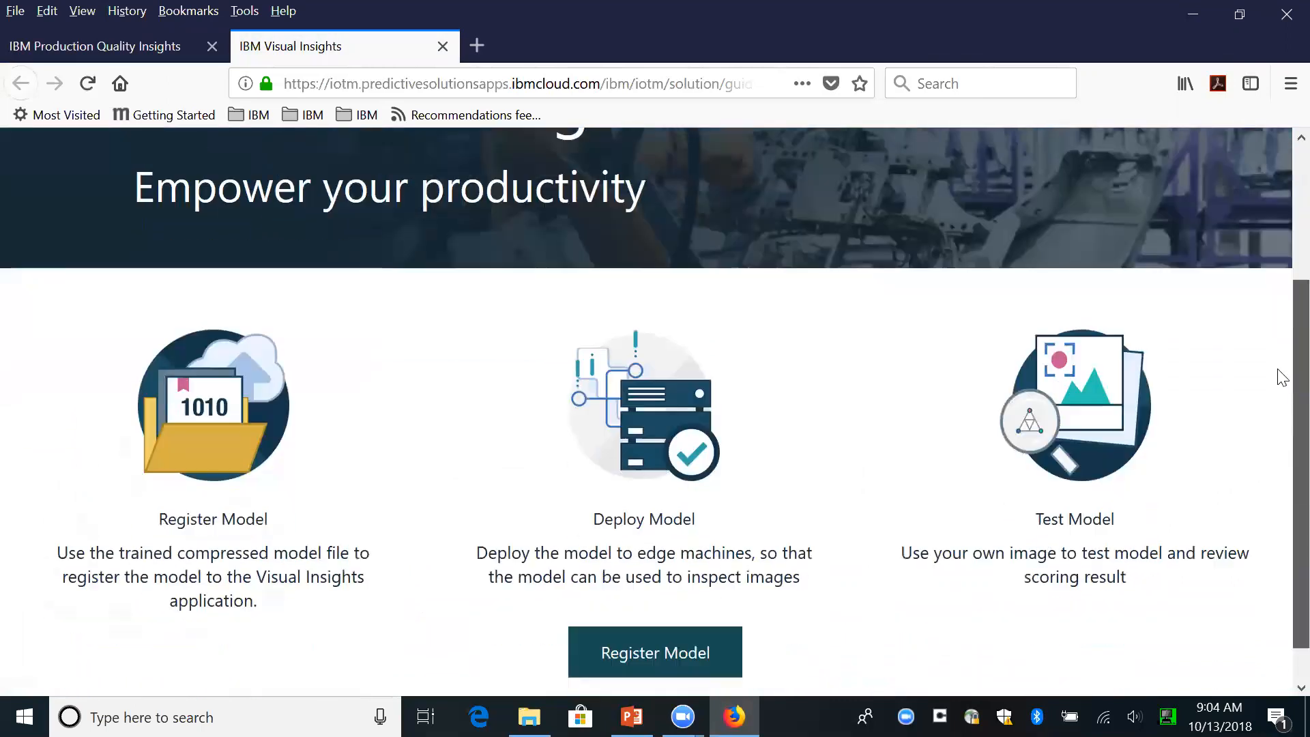
pyautogui.moveTo(1277, 377); pyautogui.dragTo(1274, 414)
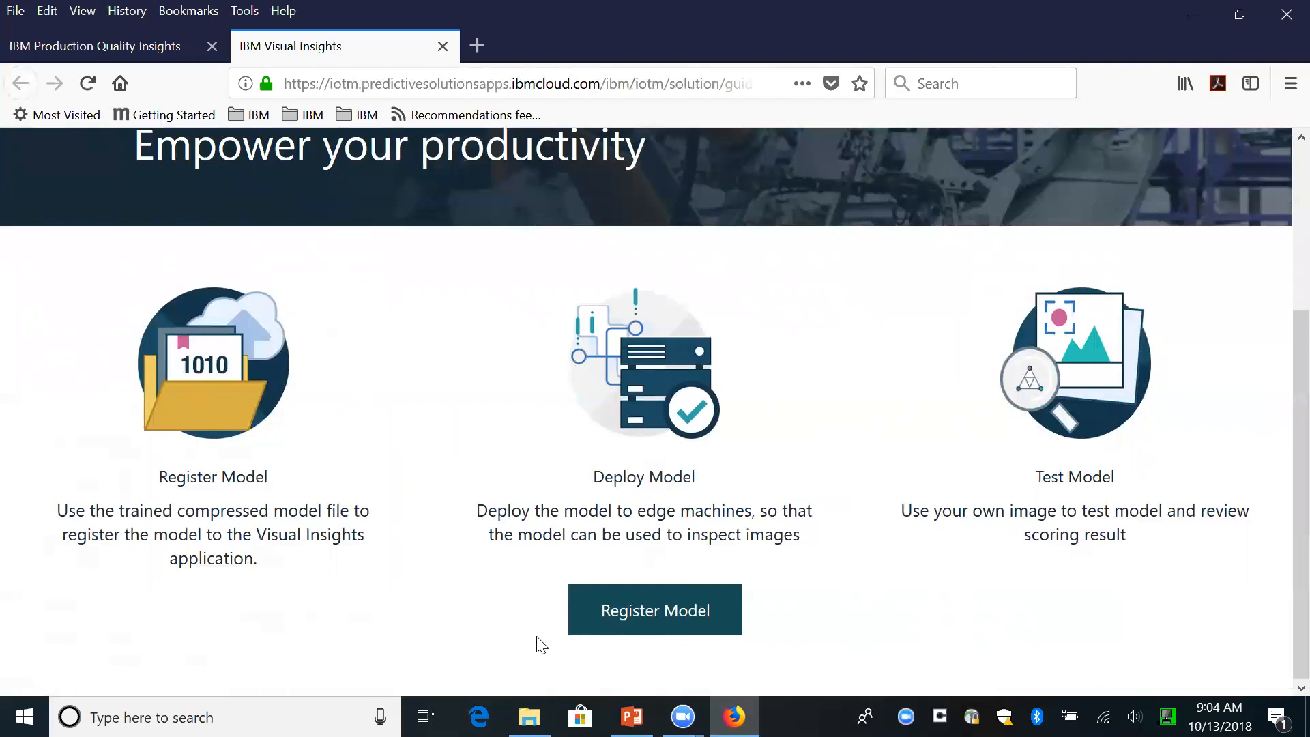
pyautogui.click(633, 614)
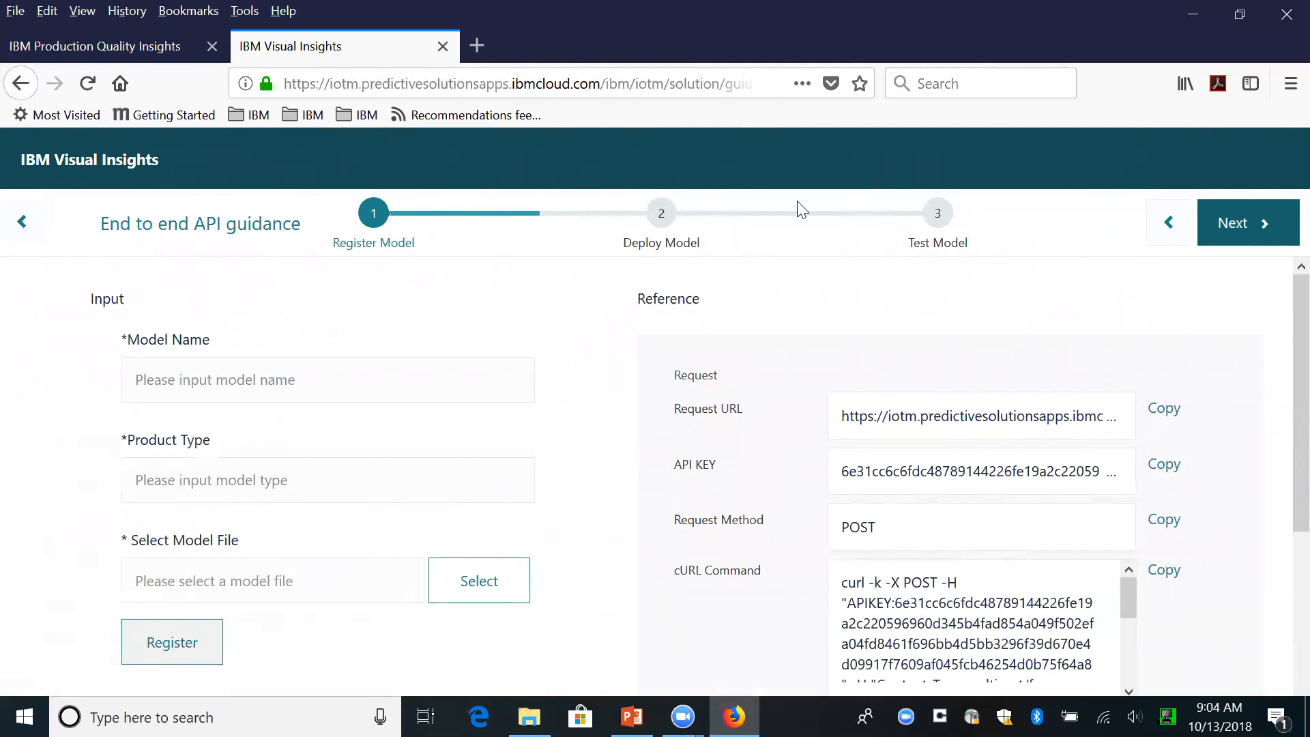
pyautogui.click(1242, 226)
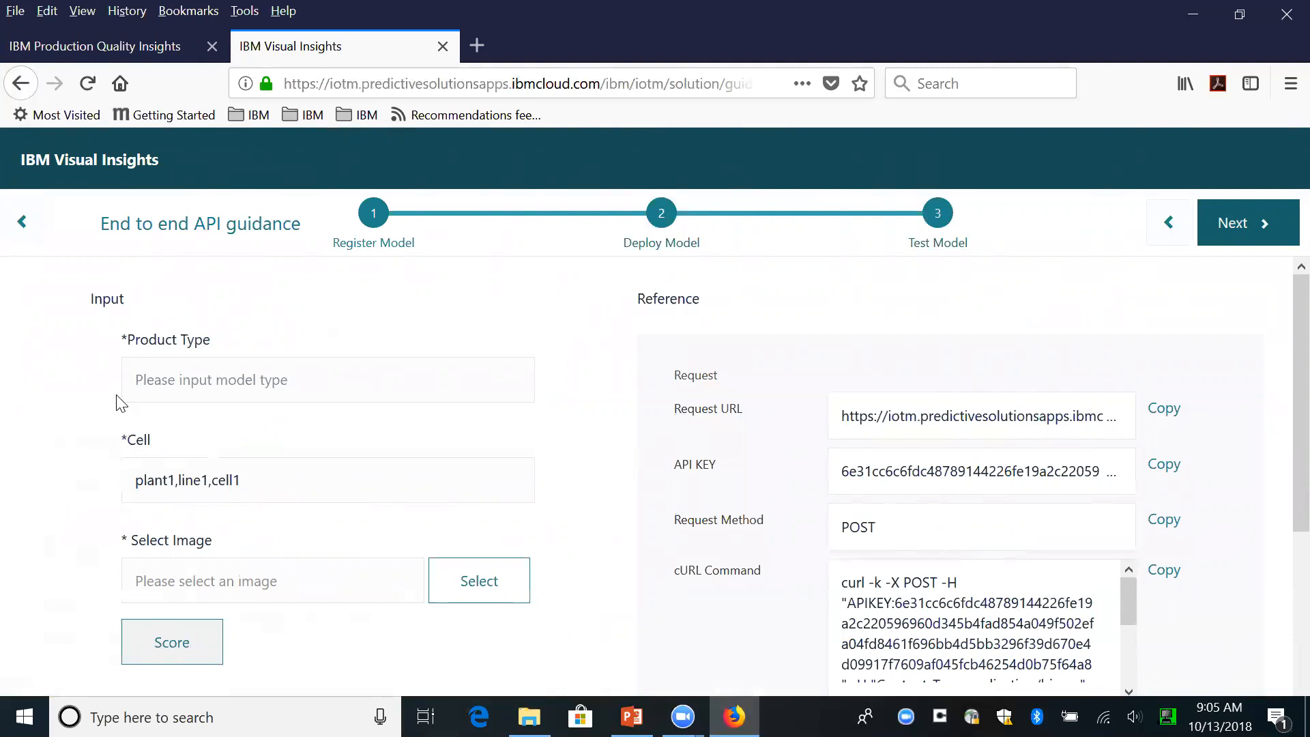
# - Enter the deployed model's product type for the test, keeping plant1,line1,cell1 as the cell
pyautogui.click(167, 377)
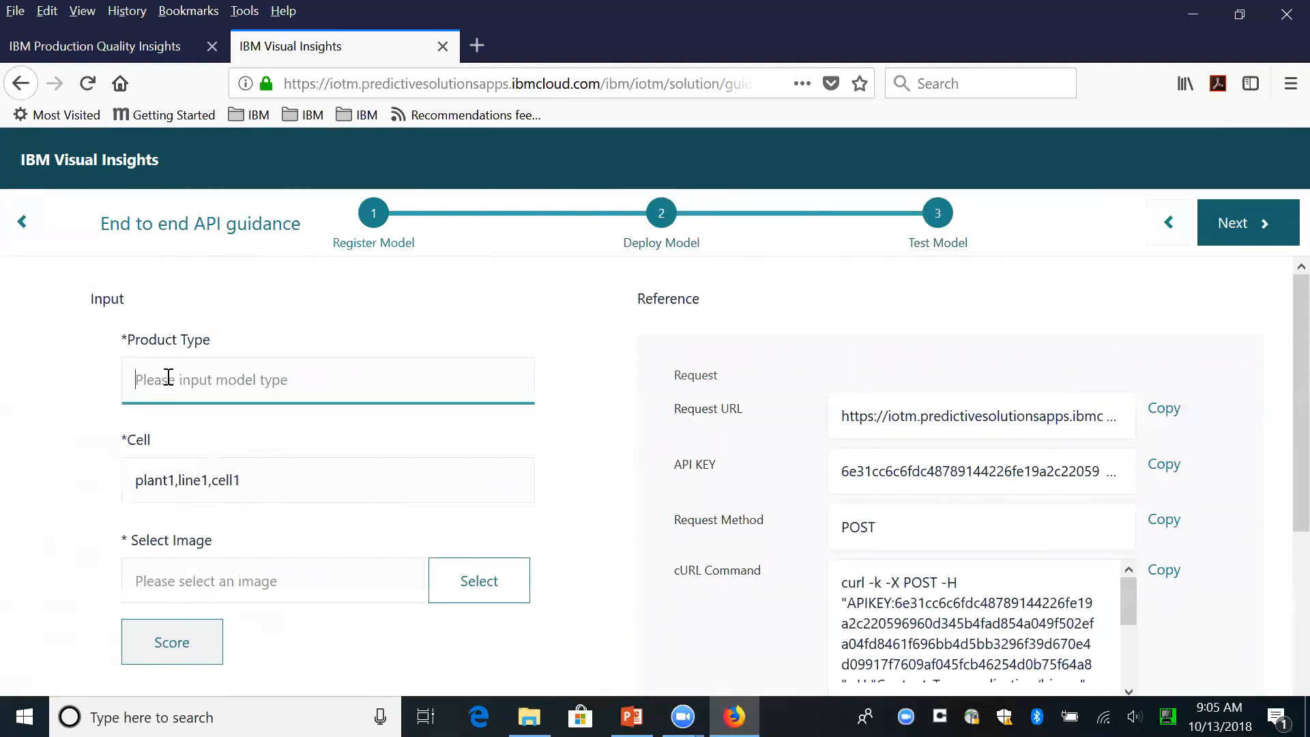
pyautogui.write('DCruz002')
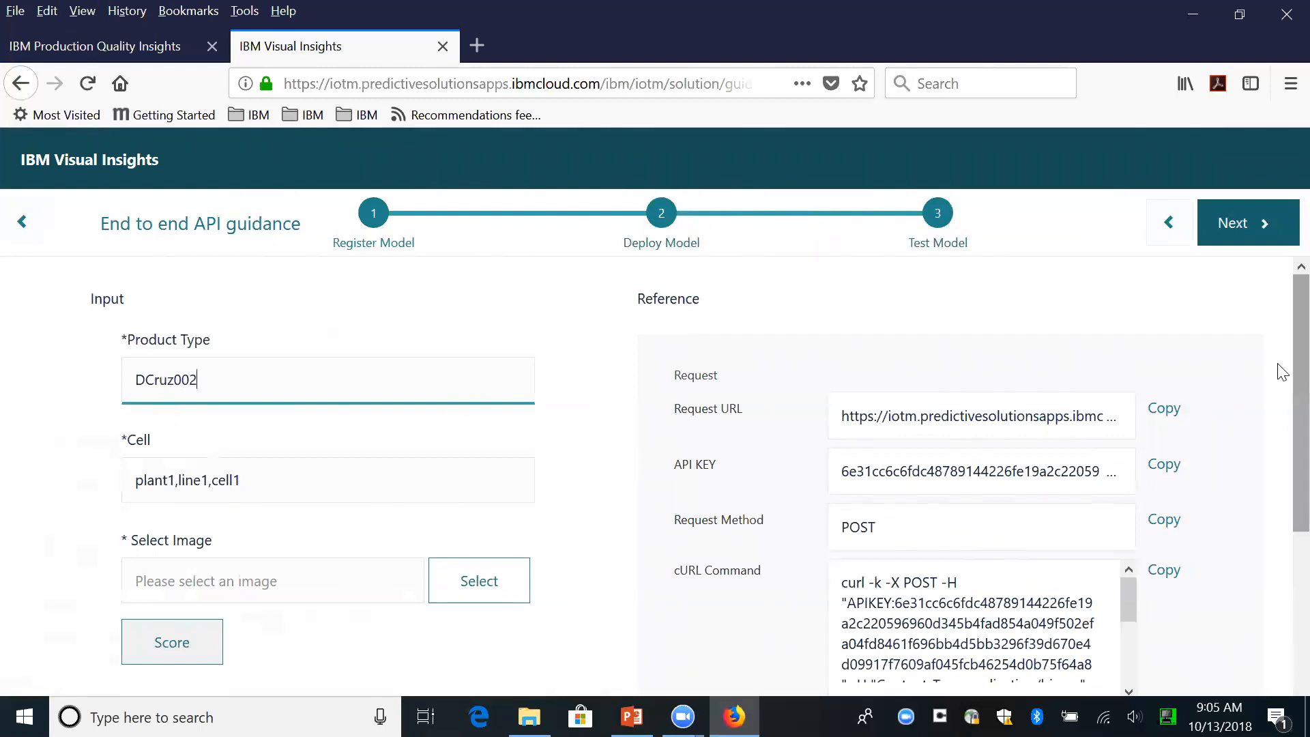
# - Choose 15214064372.jpg from the needsclass folder inside VIHandsOnLab as the image to test
pyautogui.scroll(-2, 1280, 396)
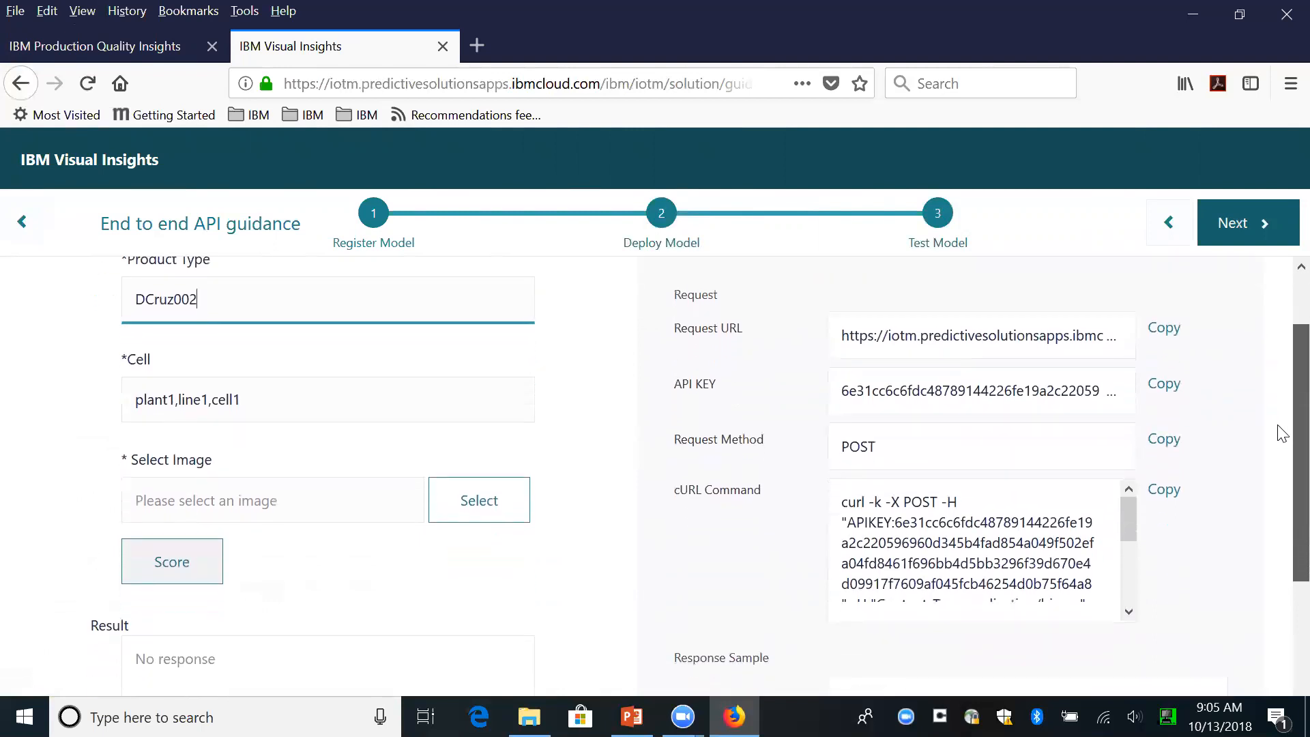
pyautogui.click(493, 507)
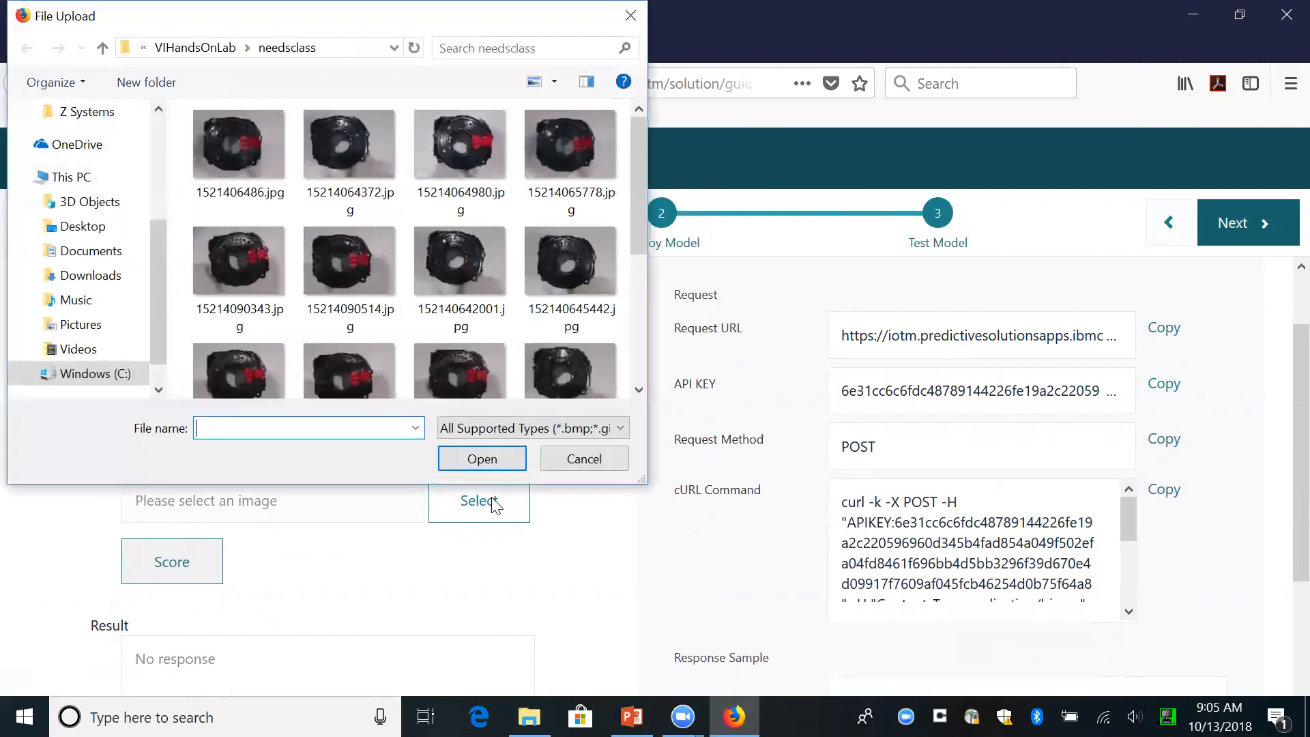
pyautogui.click(26, 370)
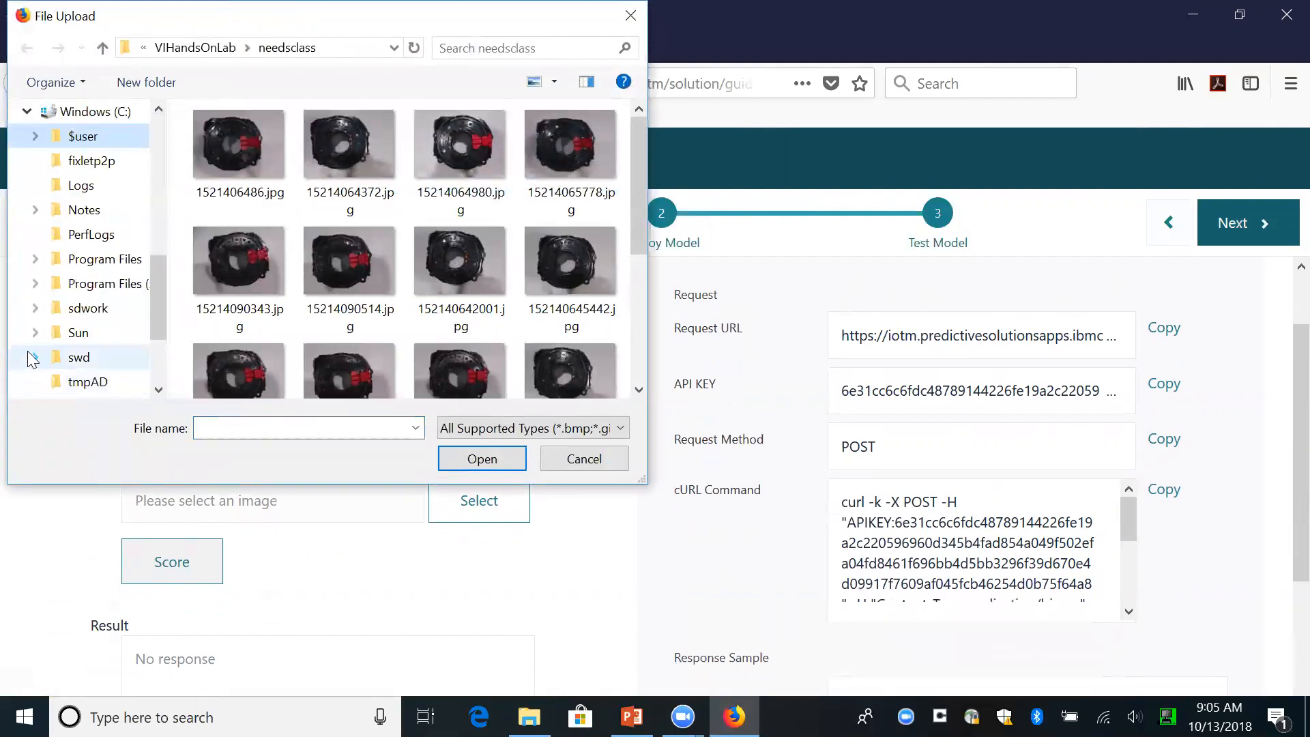
pyautogui.moveTo(159, 266); pyautogui.dragTo(165, 241)
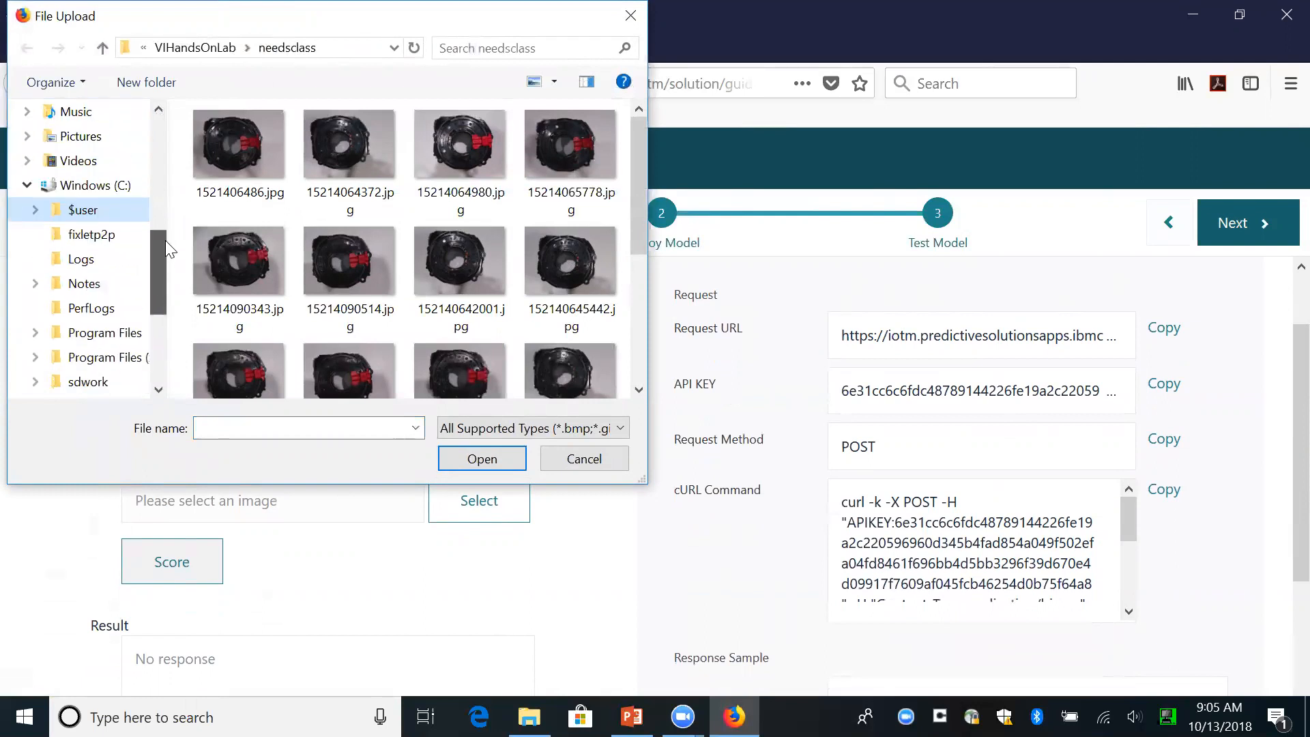
pyautogui.click(28, 208)
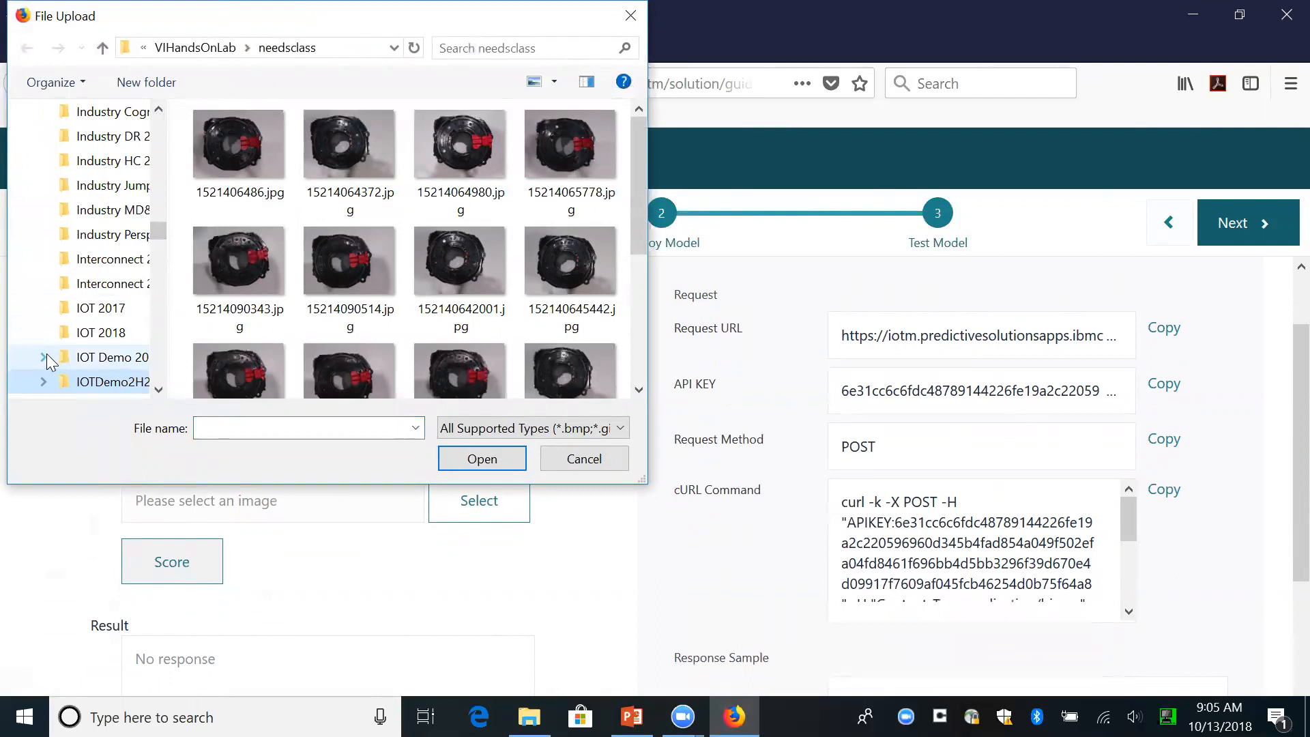
pyautogui.click(44, 380)
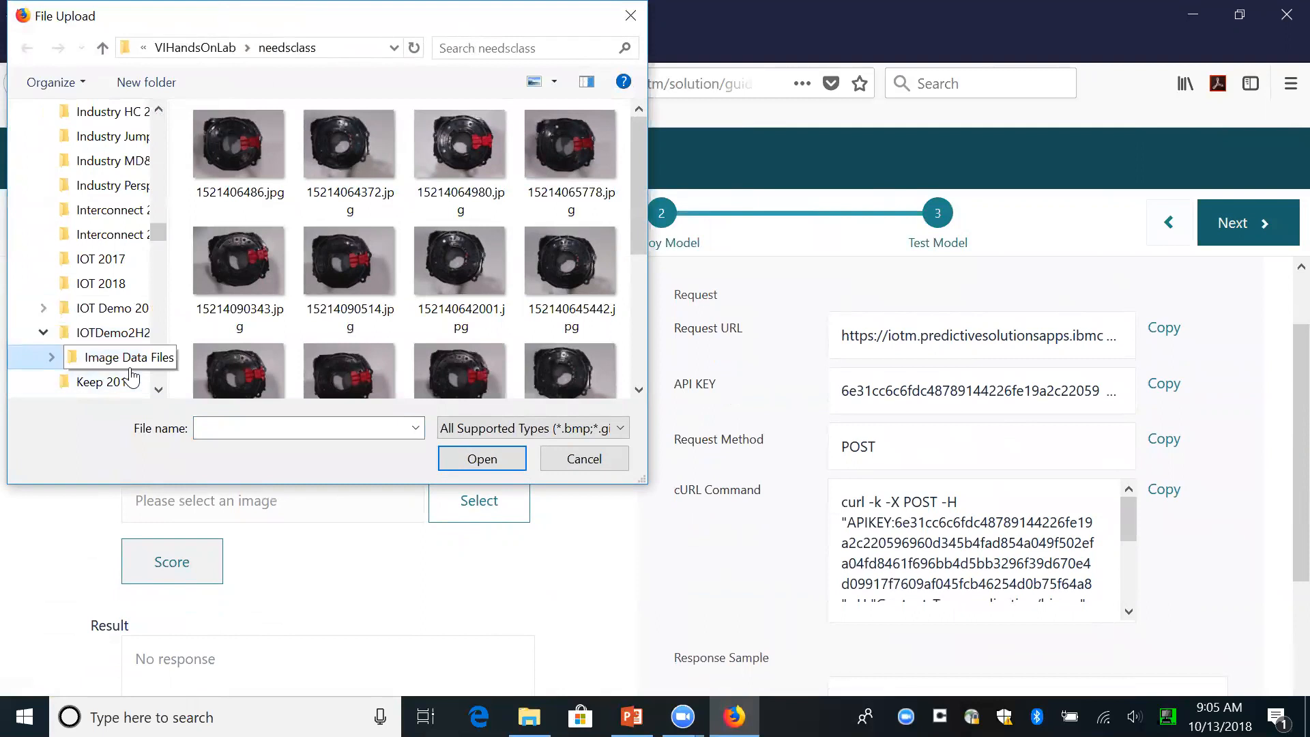
pyautogui.click(52, 356)
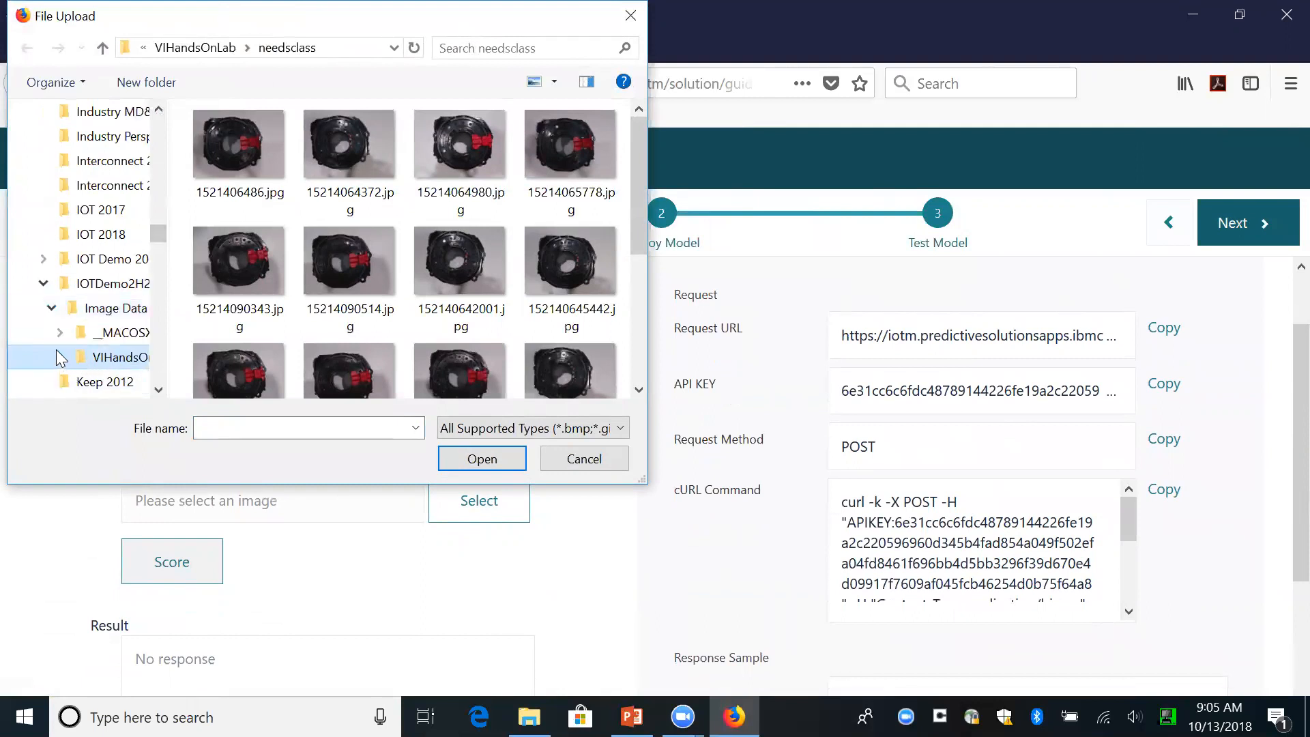
pyautogui.click(57, 351)
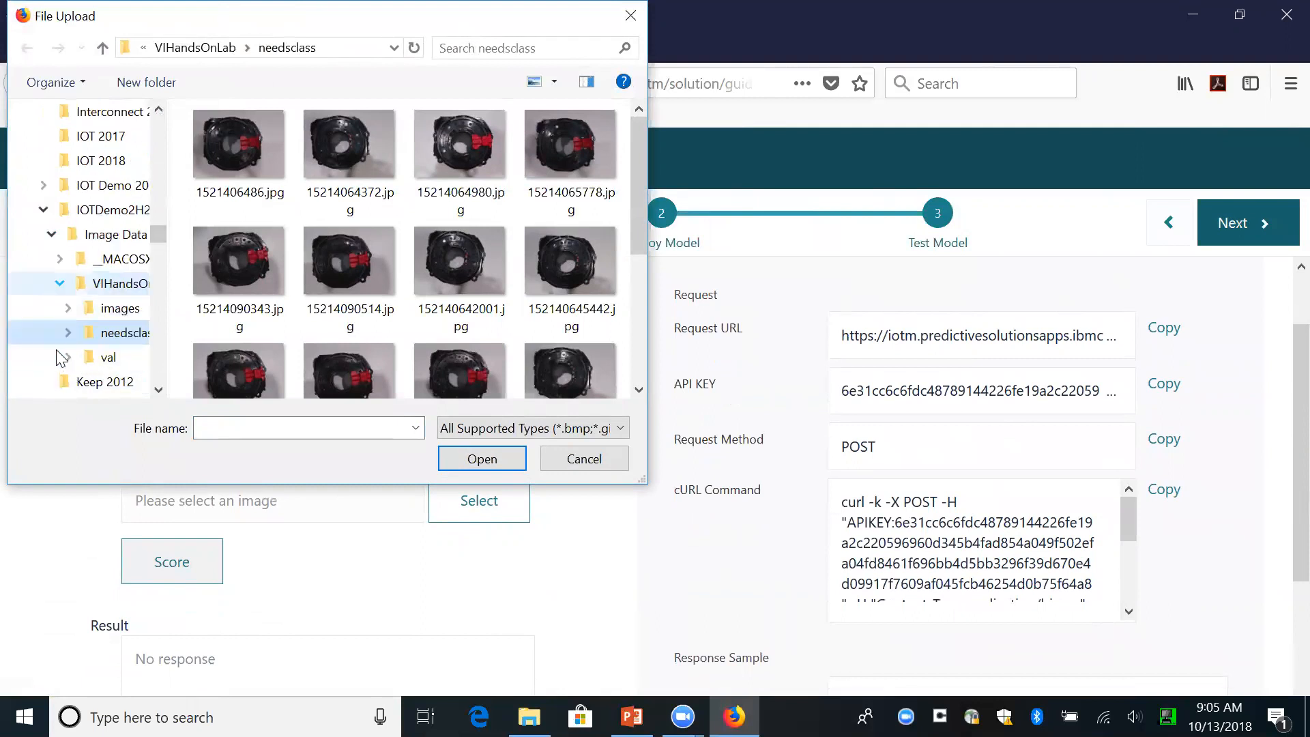
pyautogui.click(158, 389)
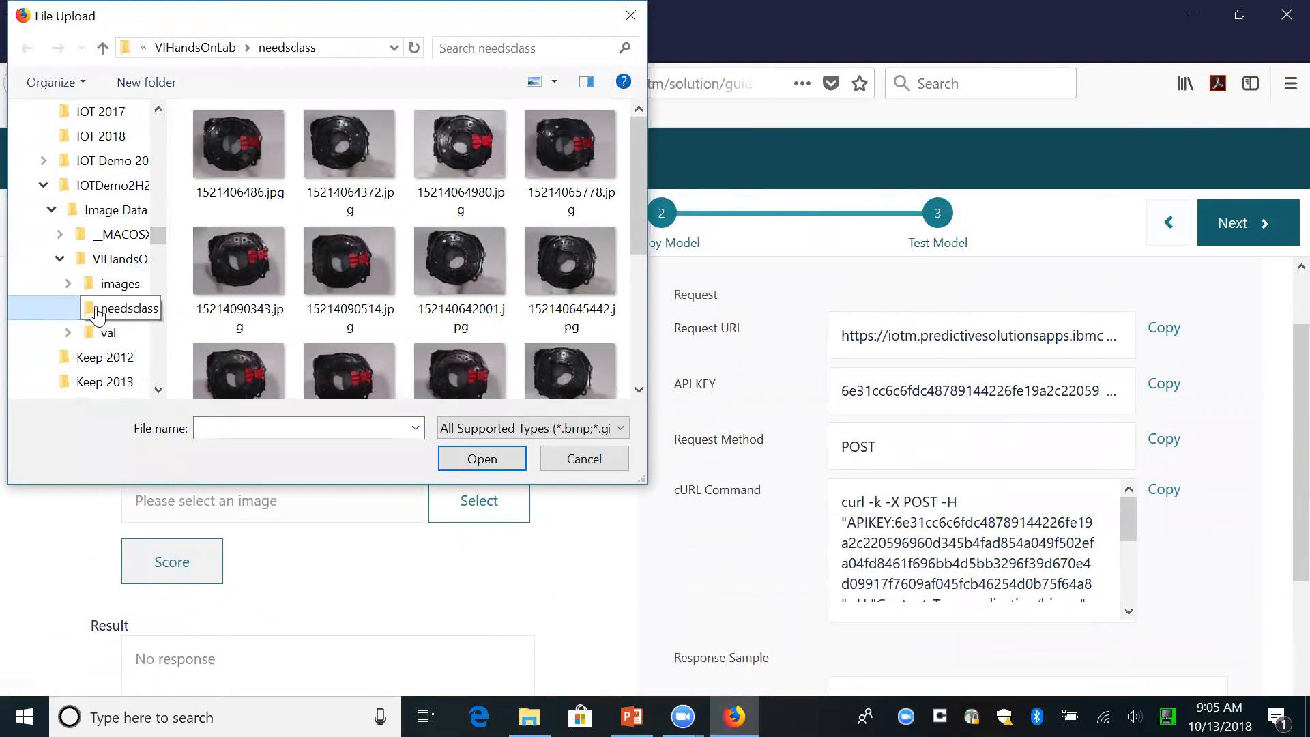
pyautogui.click(131, 311)
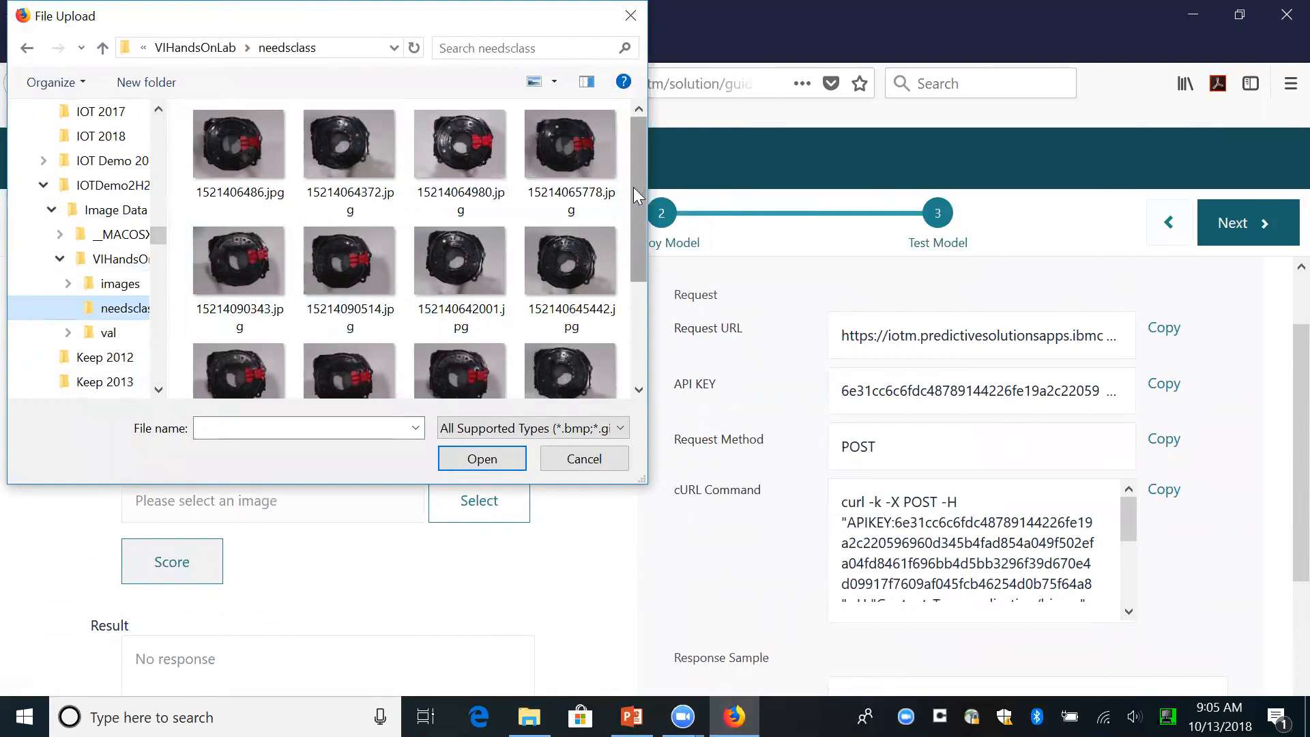
pyautogui.click(351, 146)
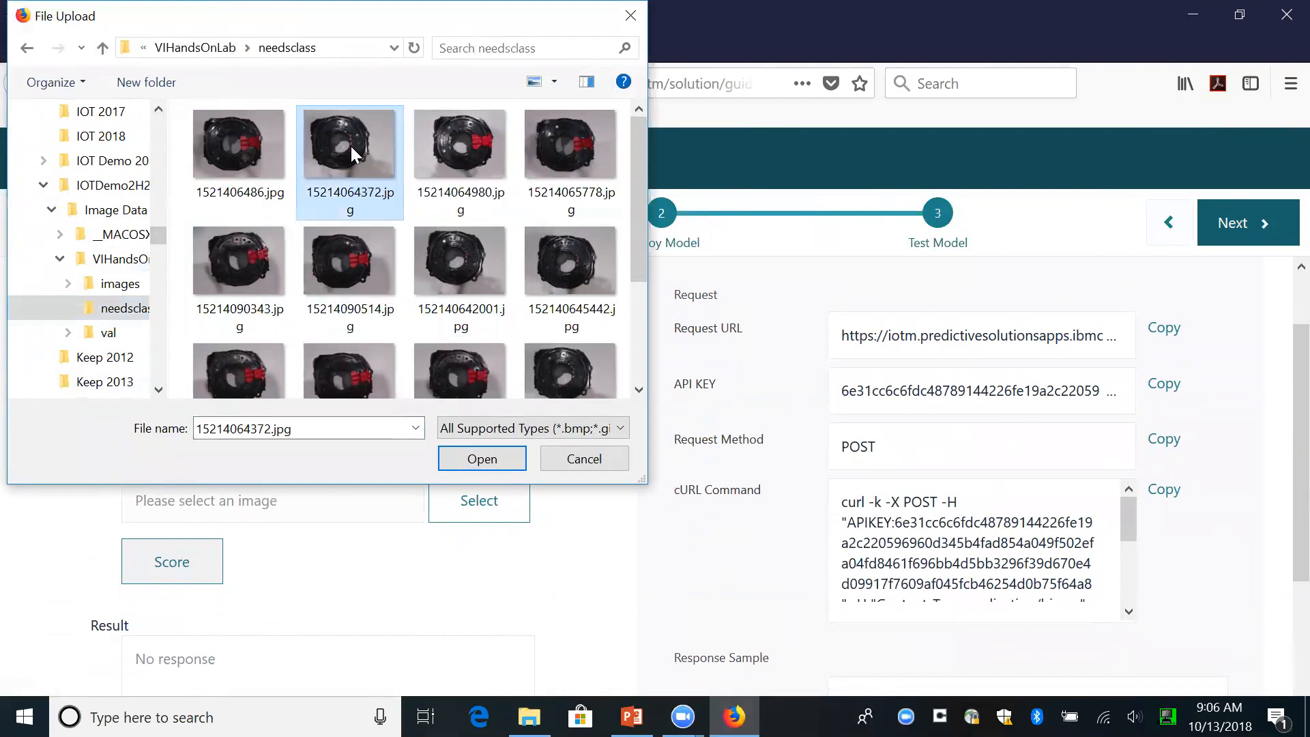
pyautogui.click(481, 468)
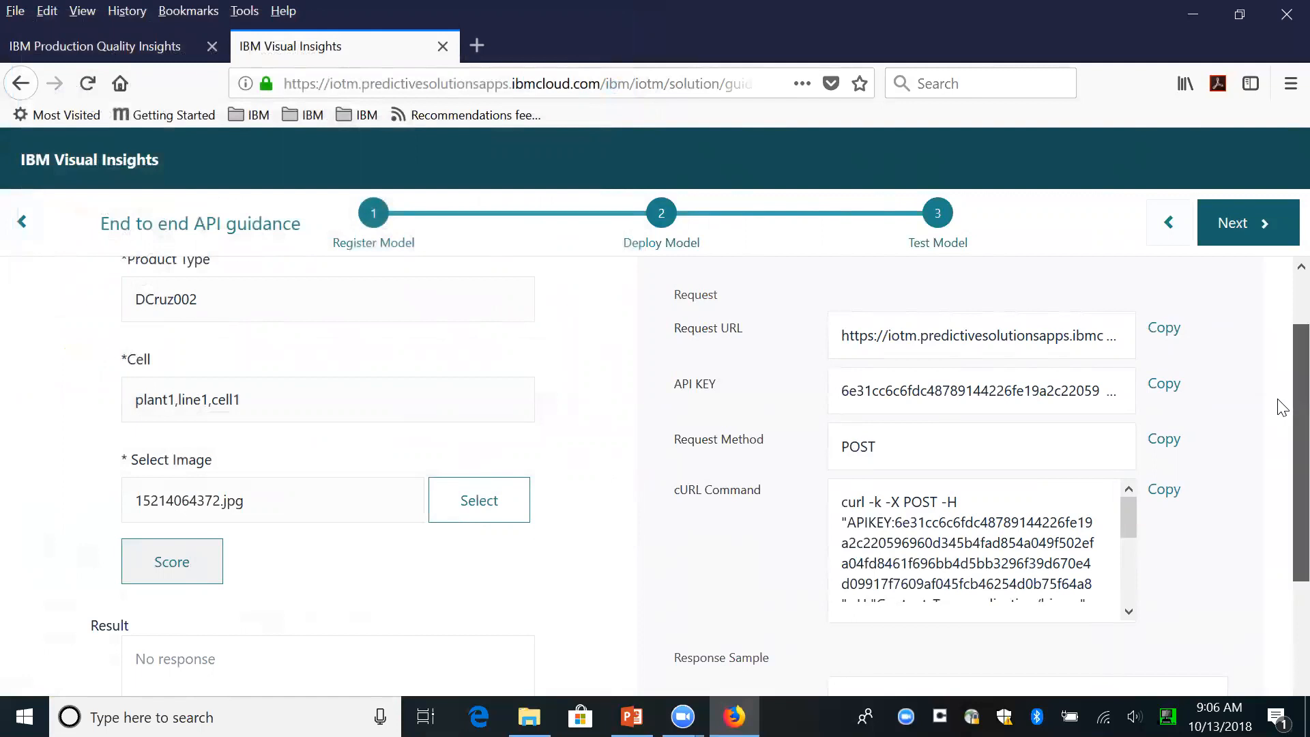
# - Score the selected image and examine the confidence values for each defect type in the result
pyautogui.scroll(-2, 1281, 408)
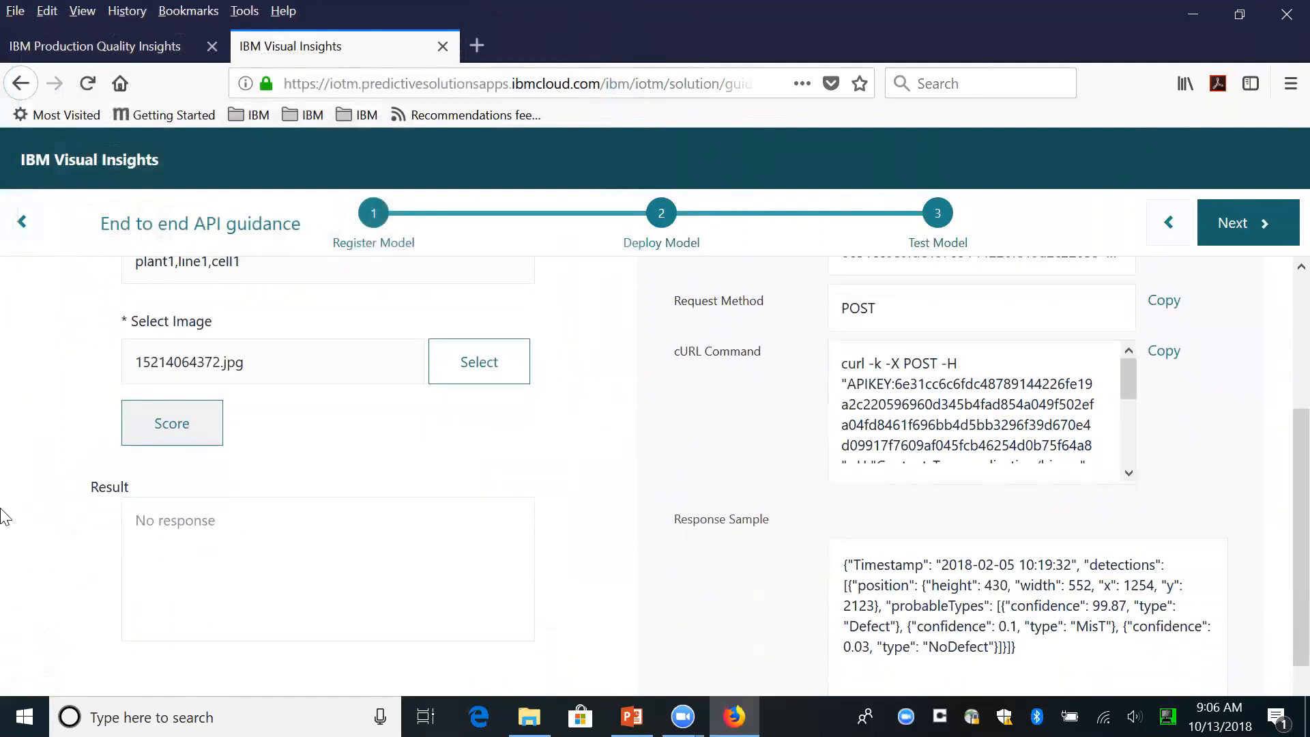
pyautogui.click(183, 425)
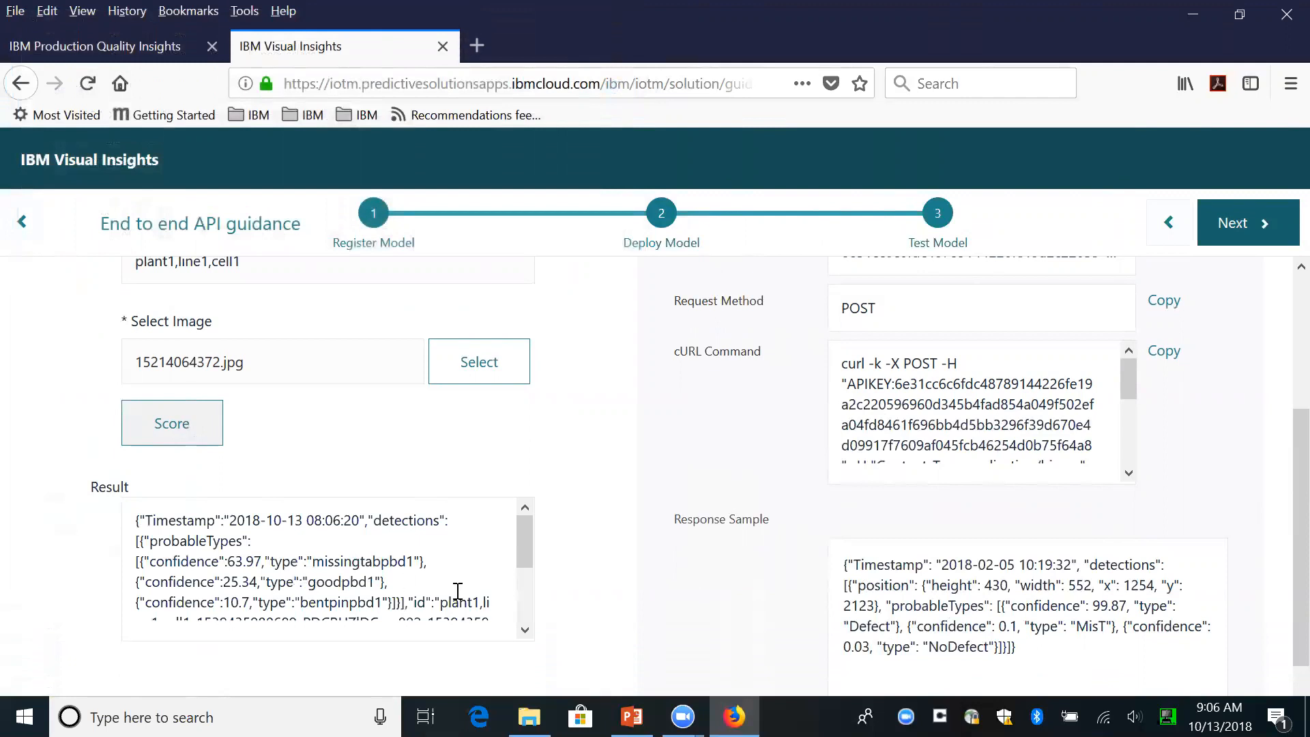
pyautogui.click(526, 630)
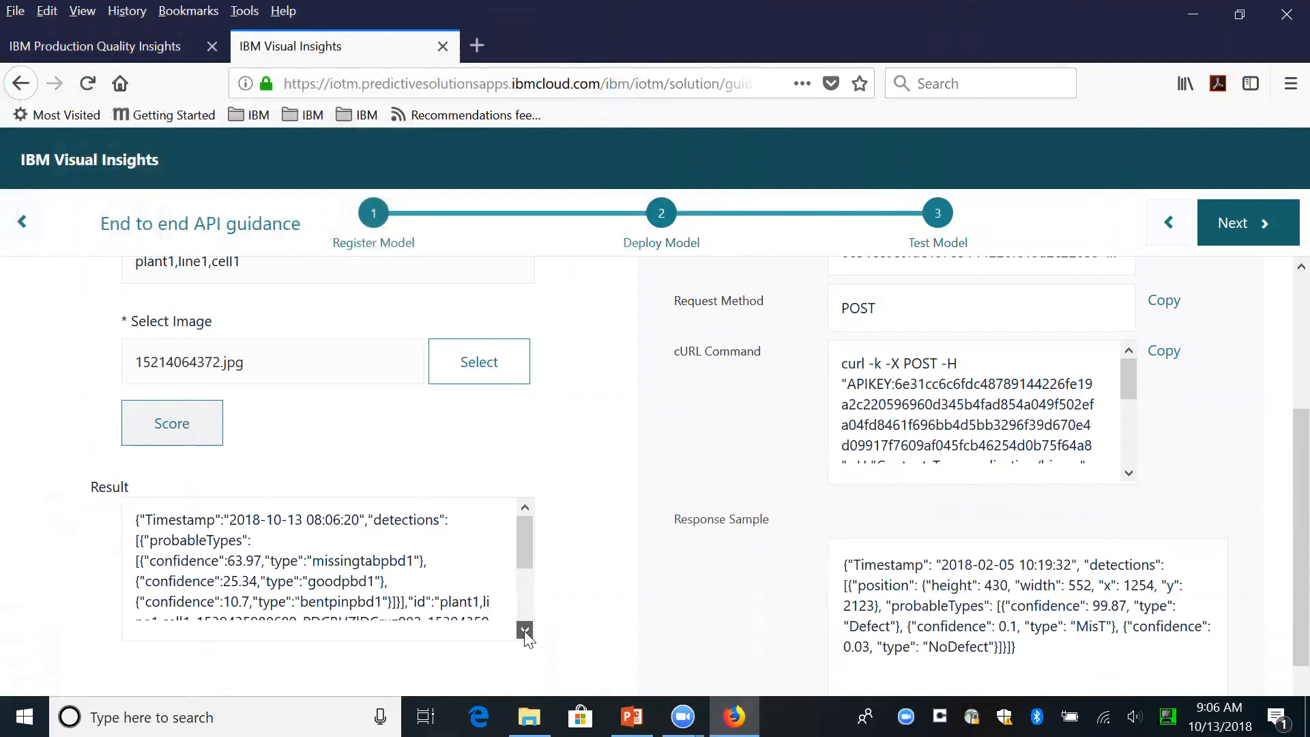
pyautogui.click(526, 631)
pyautogui.click(530, 508)
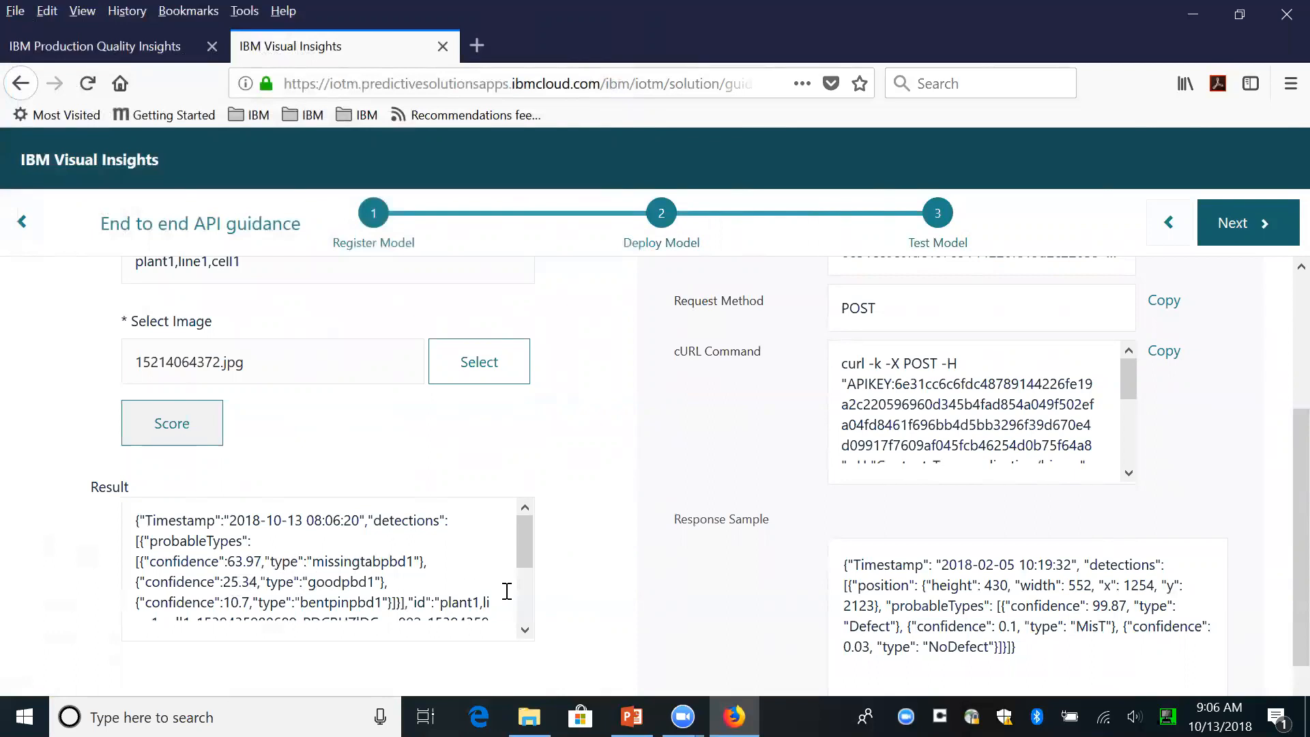
# - Read through the rest of the scoring result, including the image's cell, identifier and upload URL
pyautogui.click(525, 630)
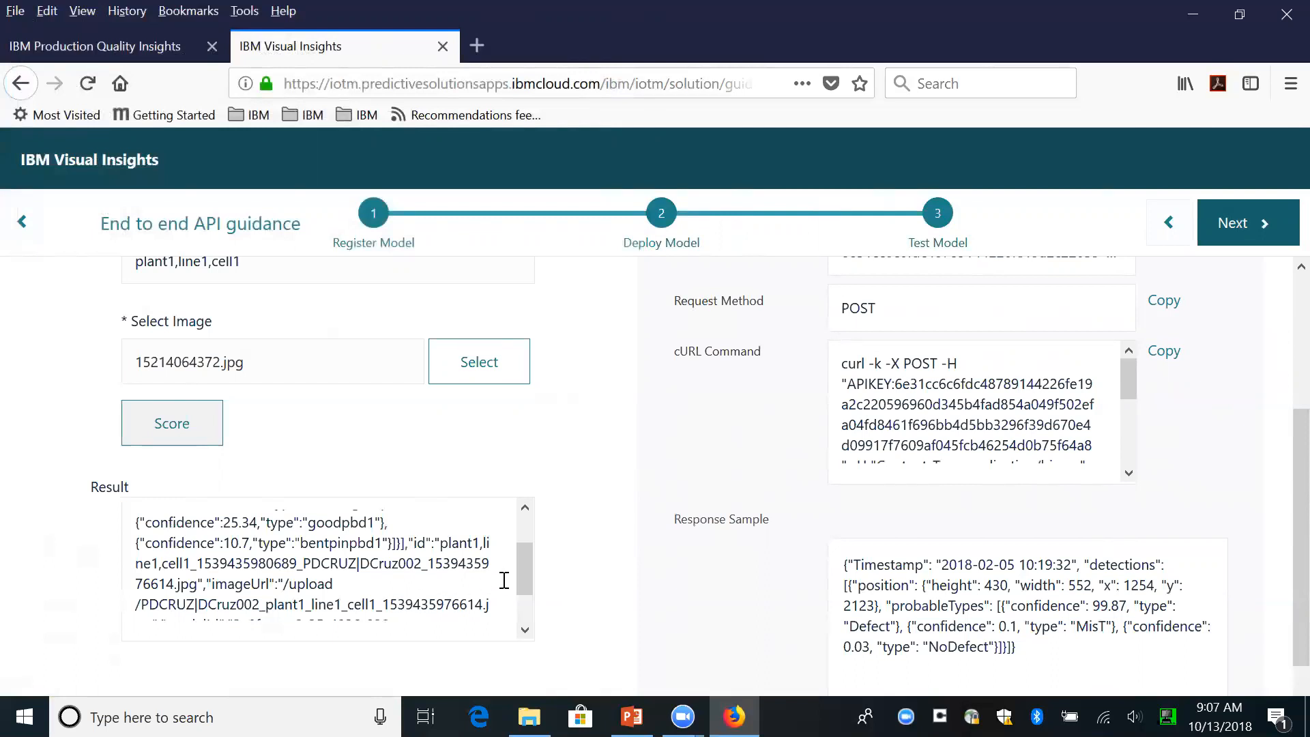
pyautogui.moveTo(522, 574); pyautogui.dragTo(528, 562)
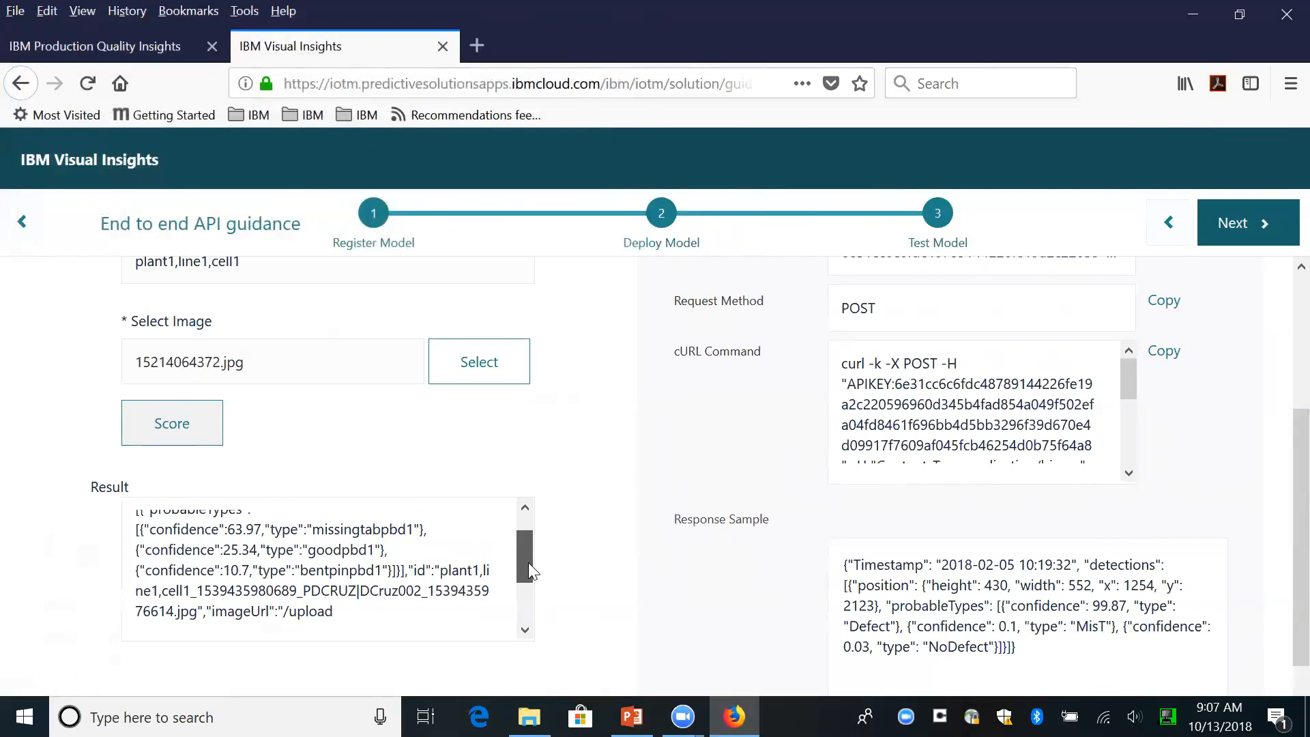
pyautogui.moveTo(528, 562); pyautogui.dragTo(524, 565)
# - Go to the workstations in IBM Production Quality Insights and list the unconfirmed objects for plant1,line1,cell1
pyautogui.click(59, 43)
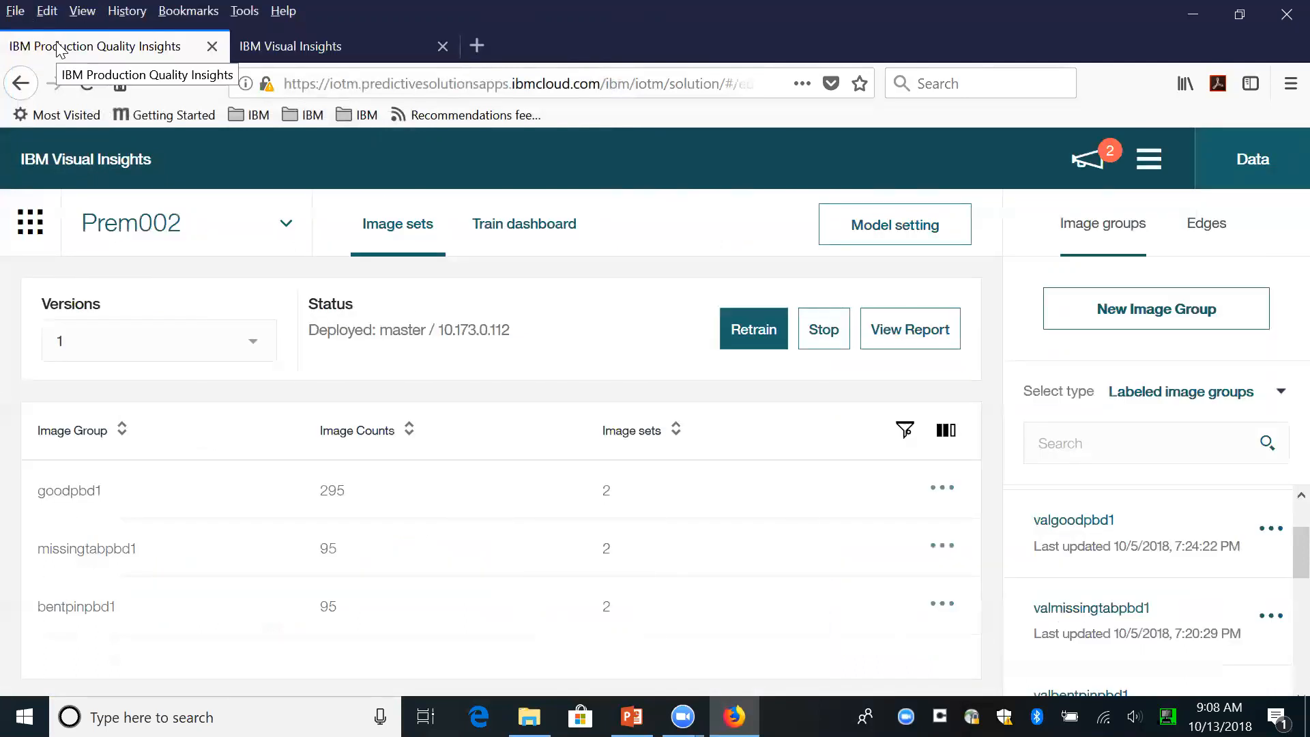
pyautogui.click(29, 229)
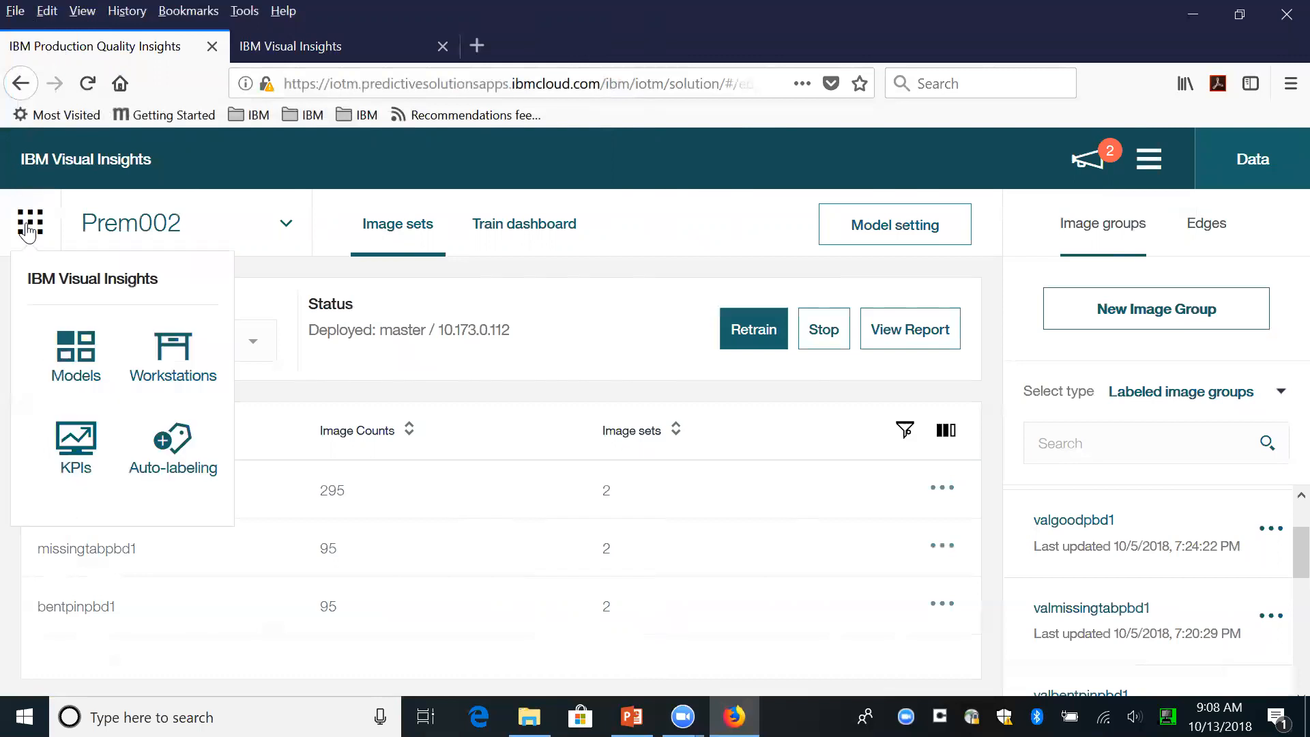
pyautogui.click(169, 361)
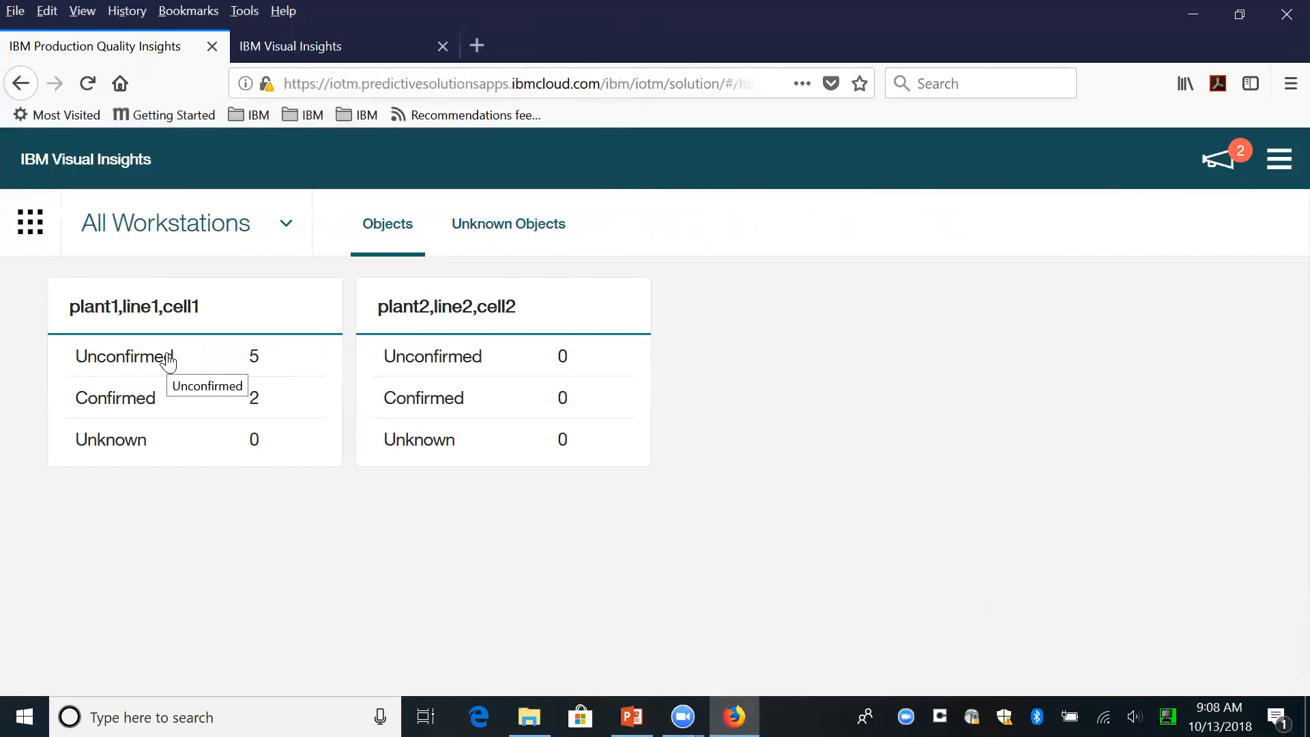
pyautogui.click(133, 404)
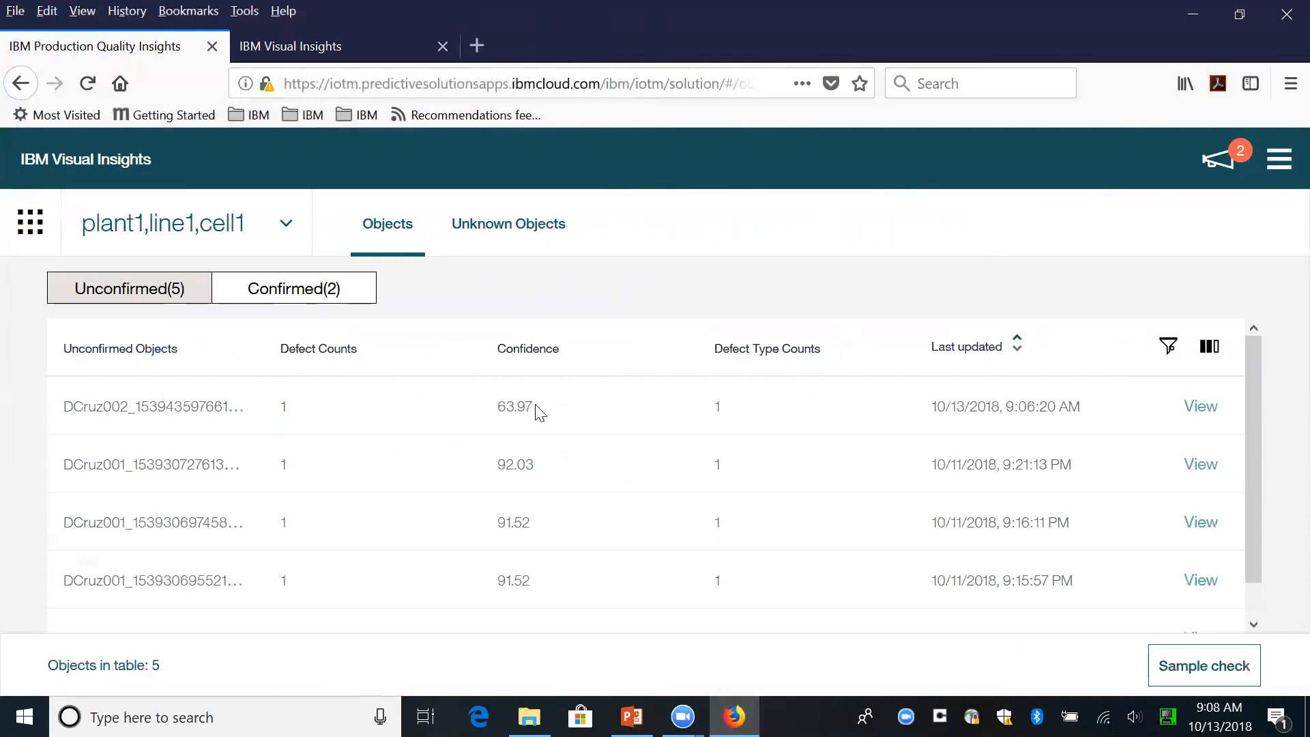
# - Open the most recently scored unconfirmed object and examine its missingtabpbd1 log entry with the candidate defect types and confidences
pyautogui.click(1199, 407)
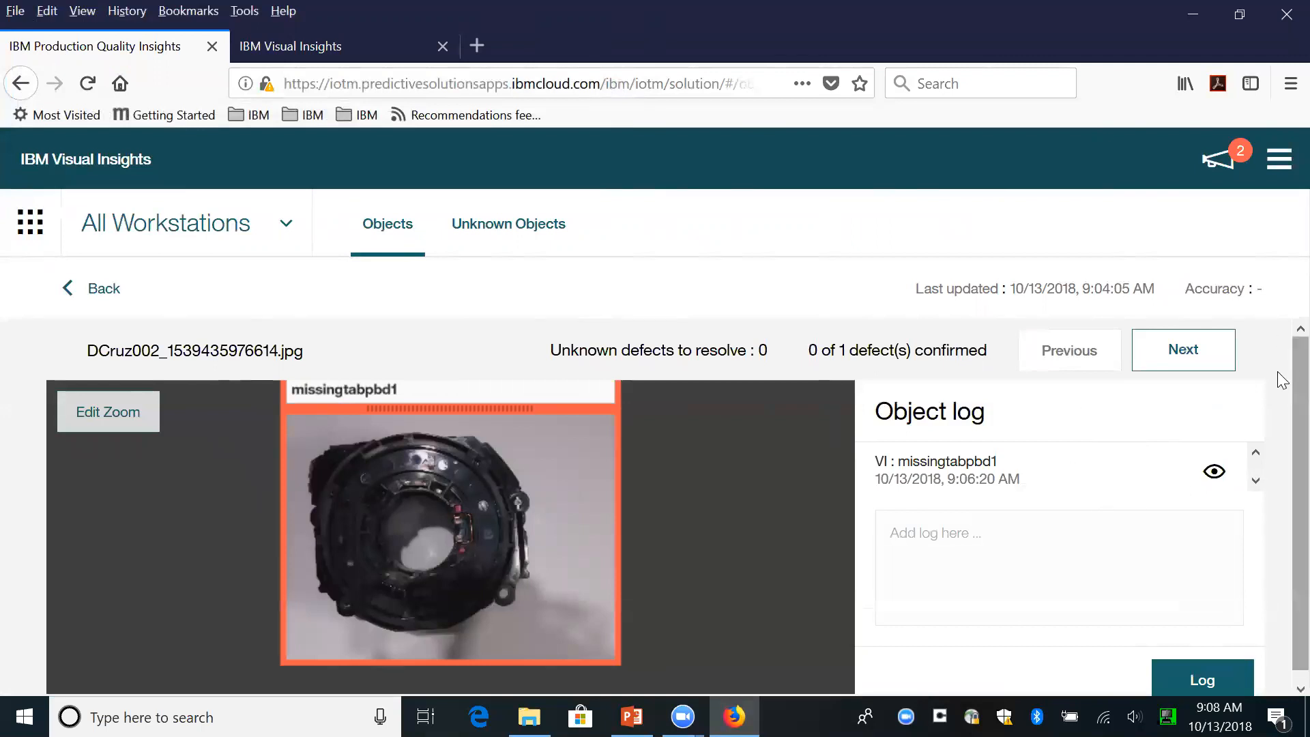
pyautogui.scroll(-1, 1280, 417)
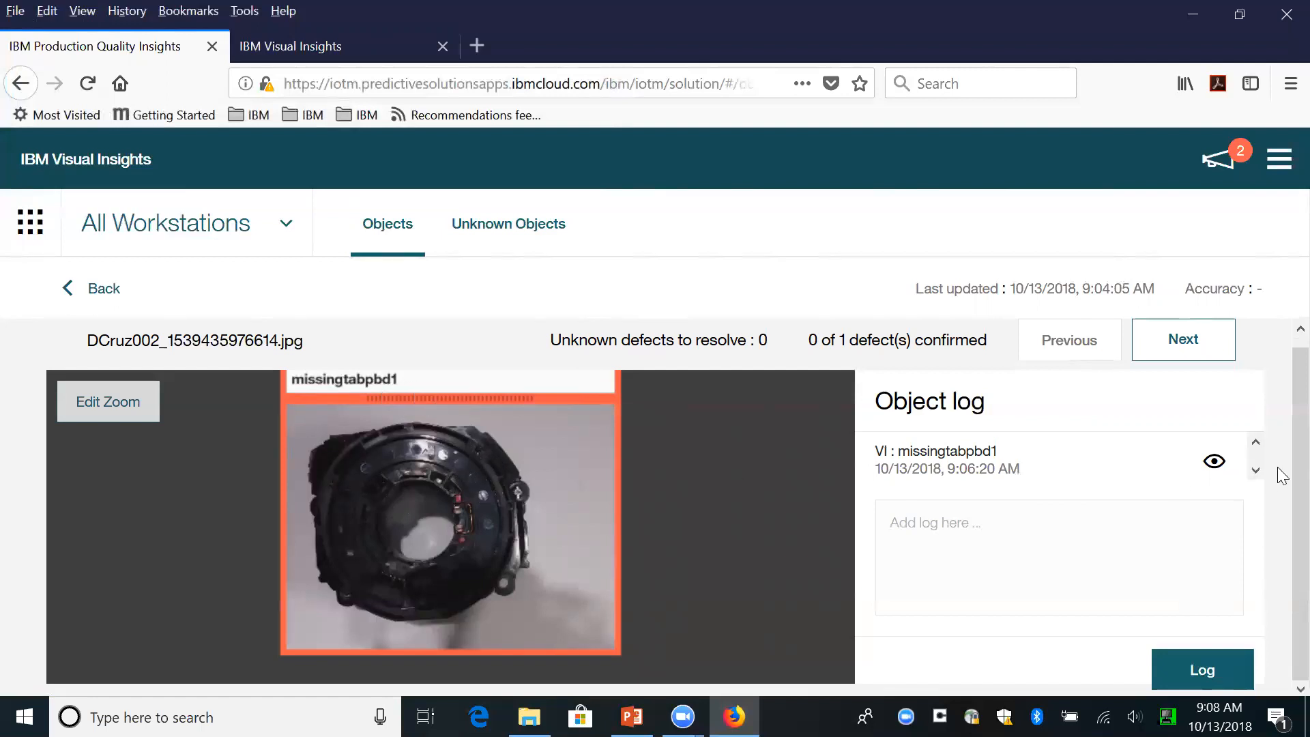
pyautogui.click(1216, 463)
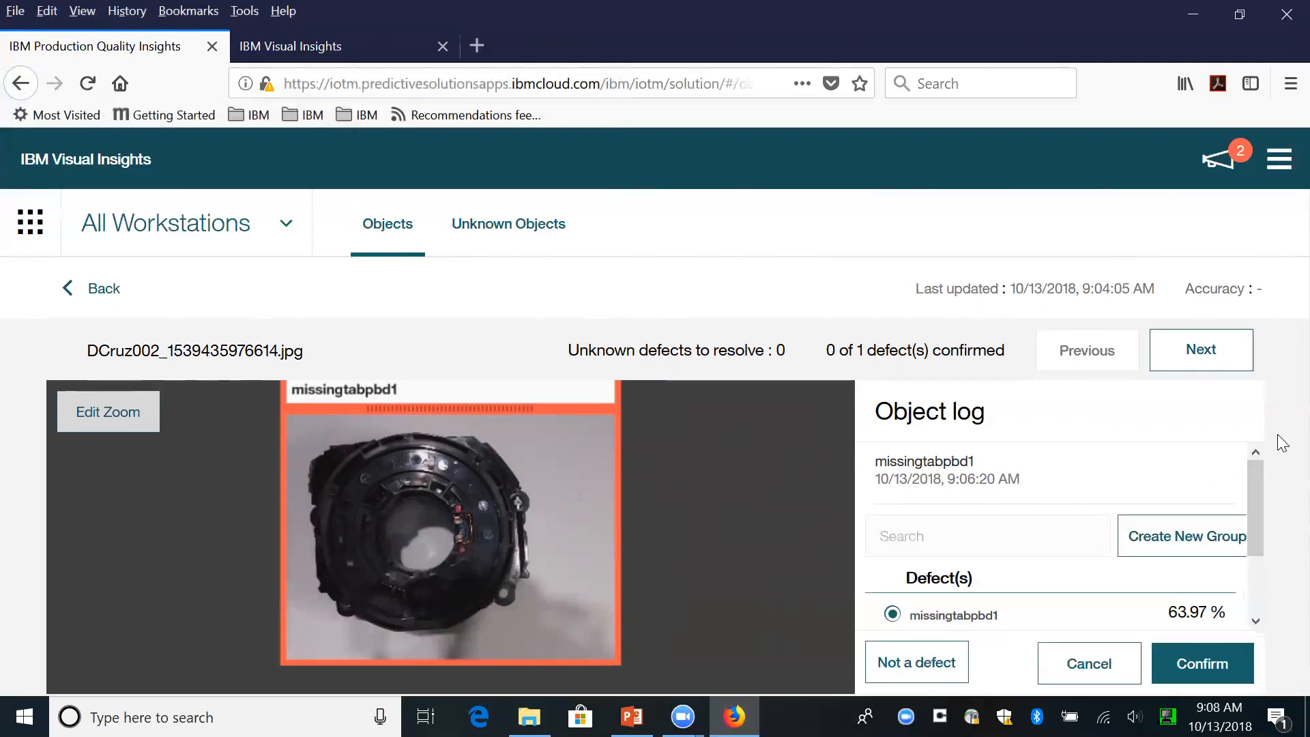
pyautogui.scroll(-3, 1253, 486)
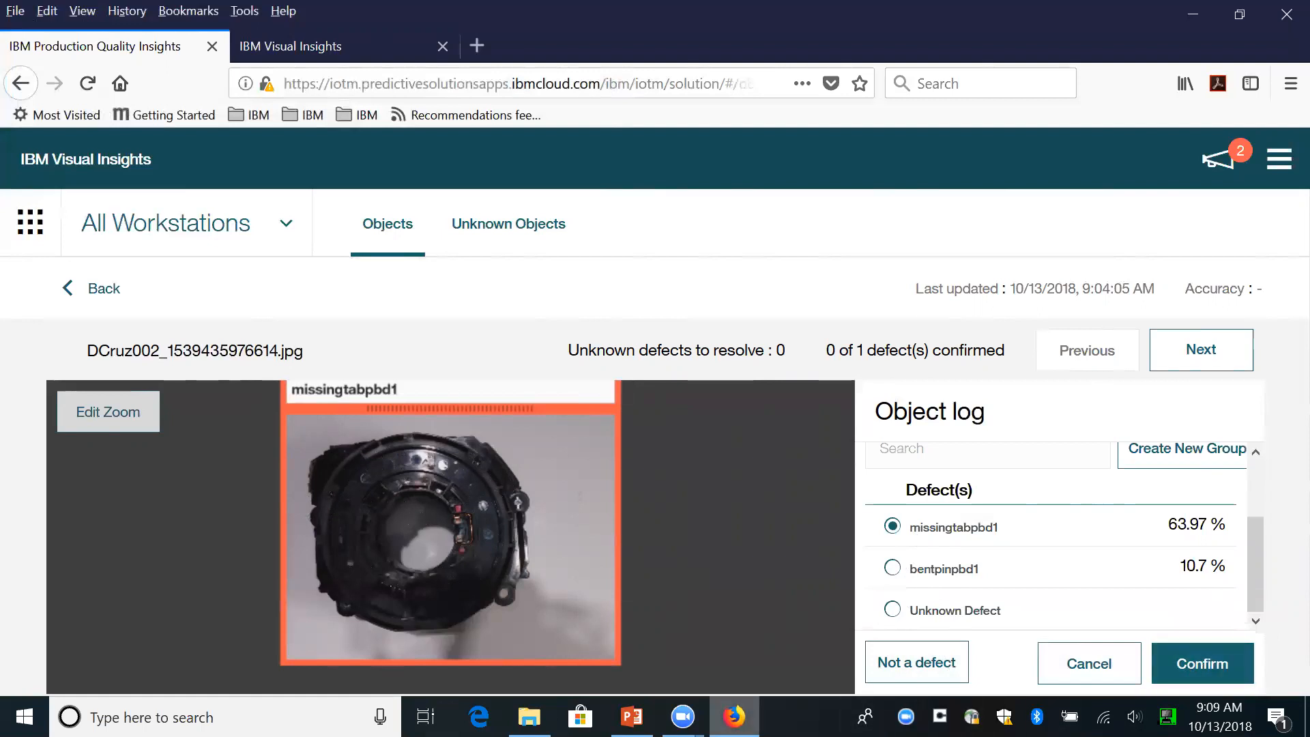
# - Switch to the IoT4M - VI v1.pptx presentation in PowerPoint and start the slide show from slide 1
pyautogui.click(631, 717)
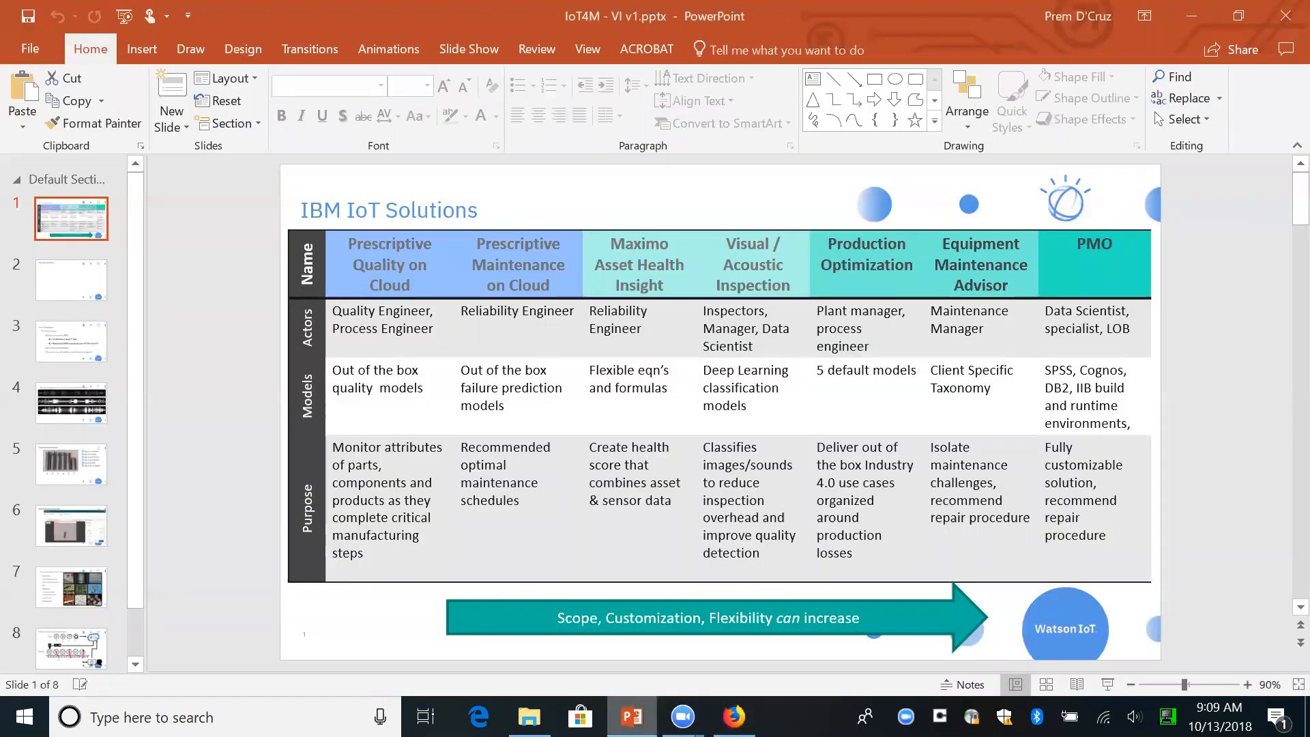
pyautogui.click(1108, 681)
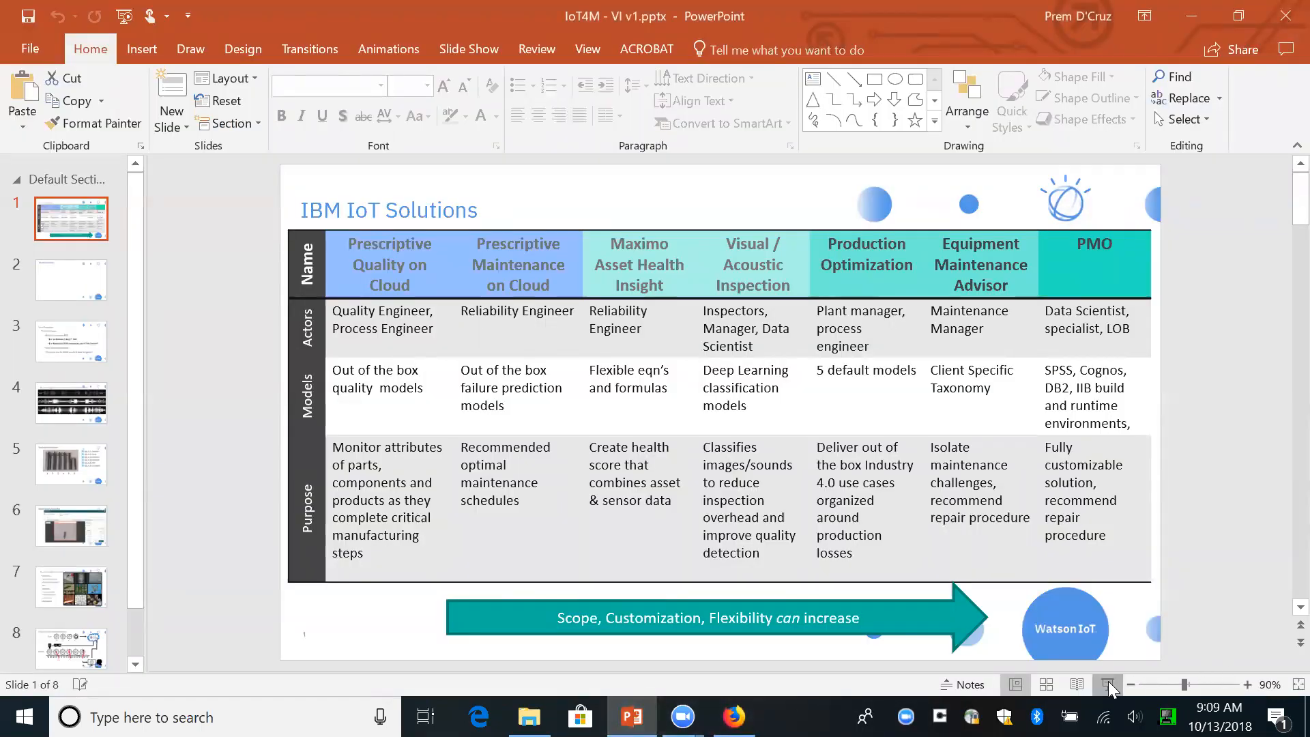